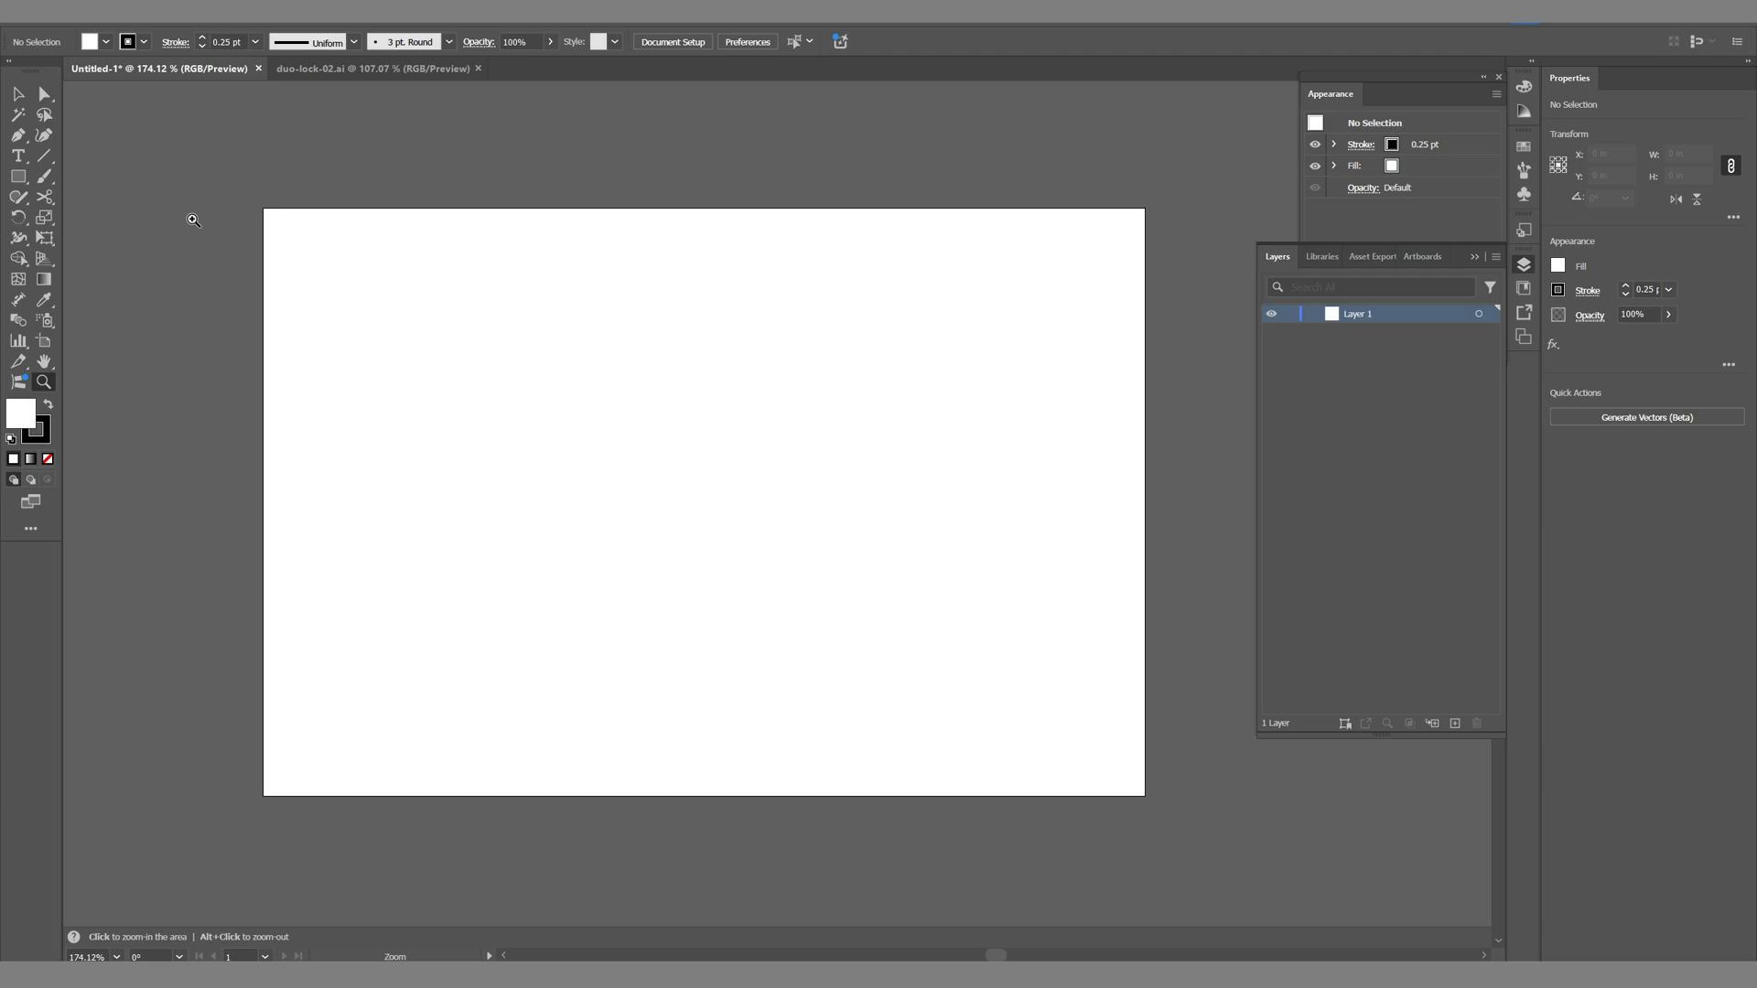
Step: Draw a rectangle about 1.13 × 1.05 in on the artboard and a circle about 1.31 in across beside it
click(19, 176)
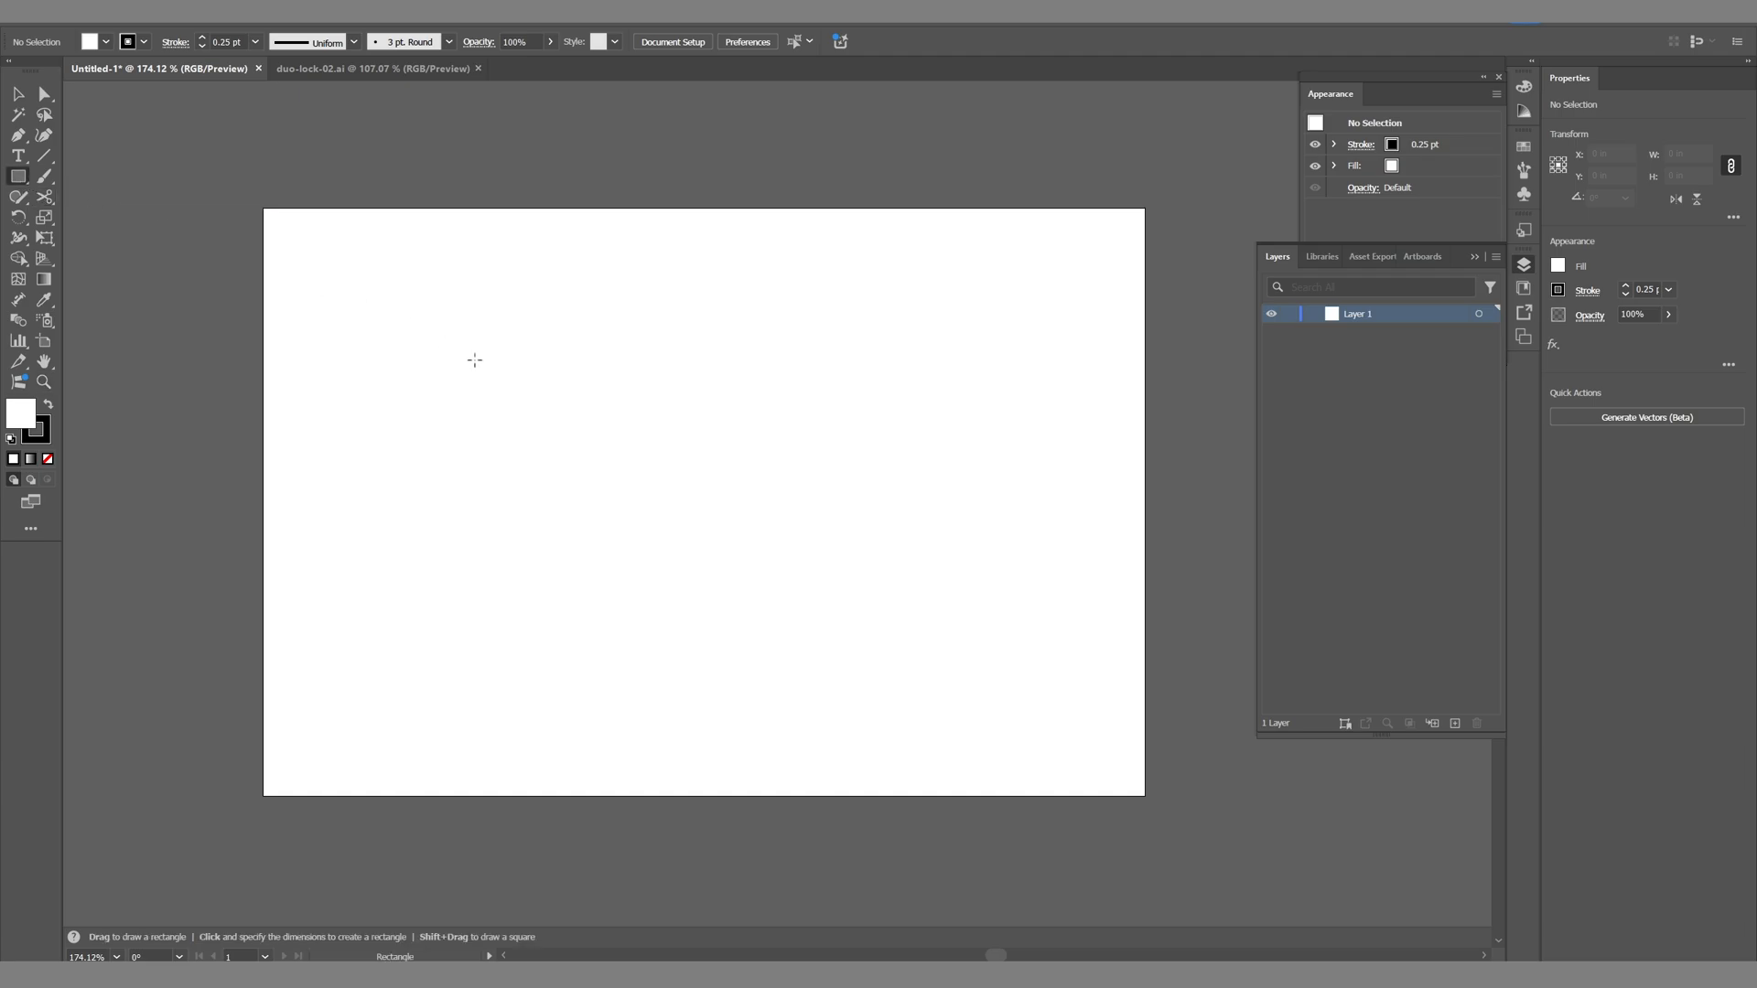
drag(479, 356, 646, 511)
click(19, 158)
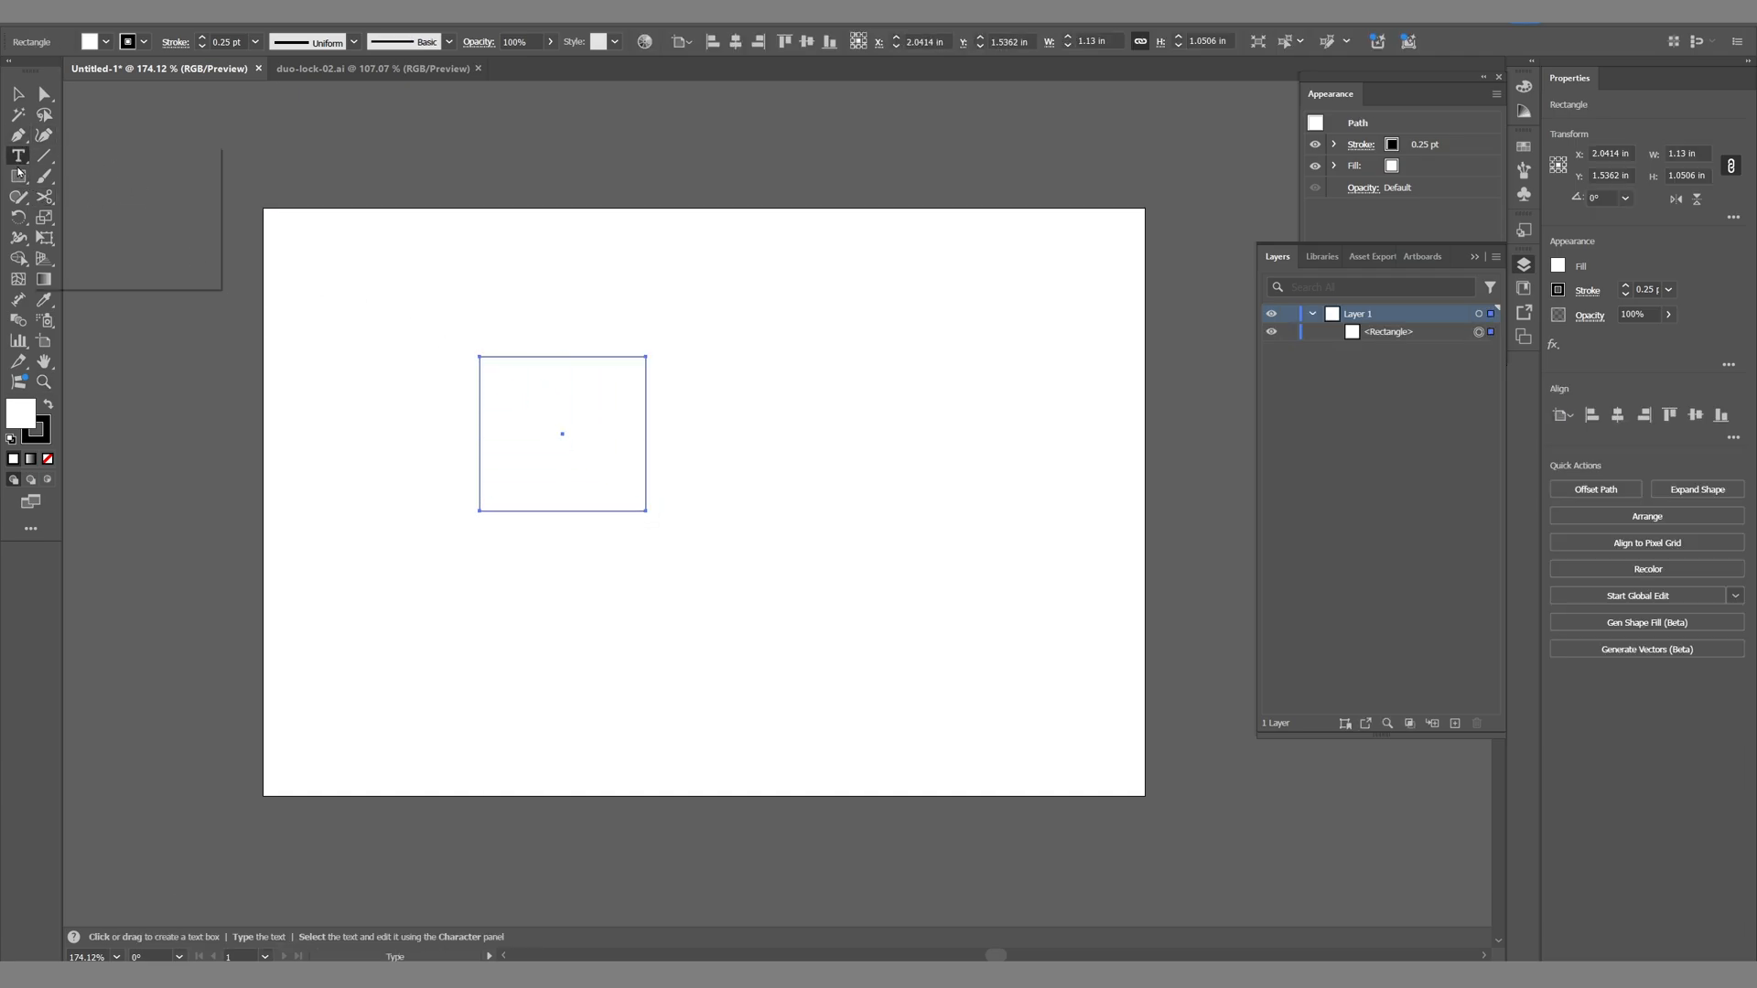
click(18, 176)
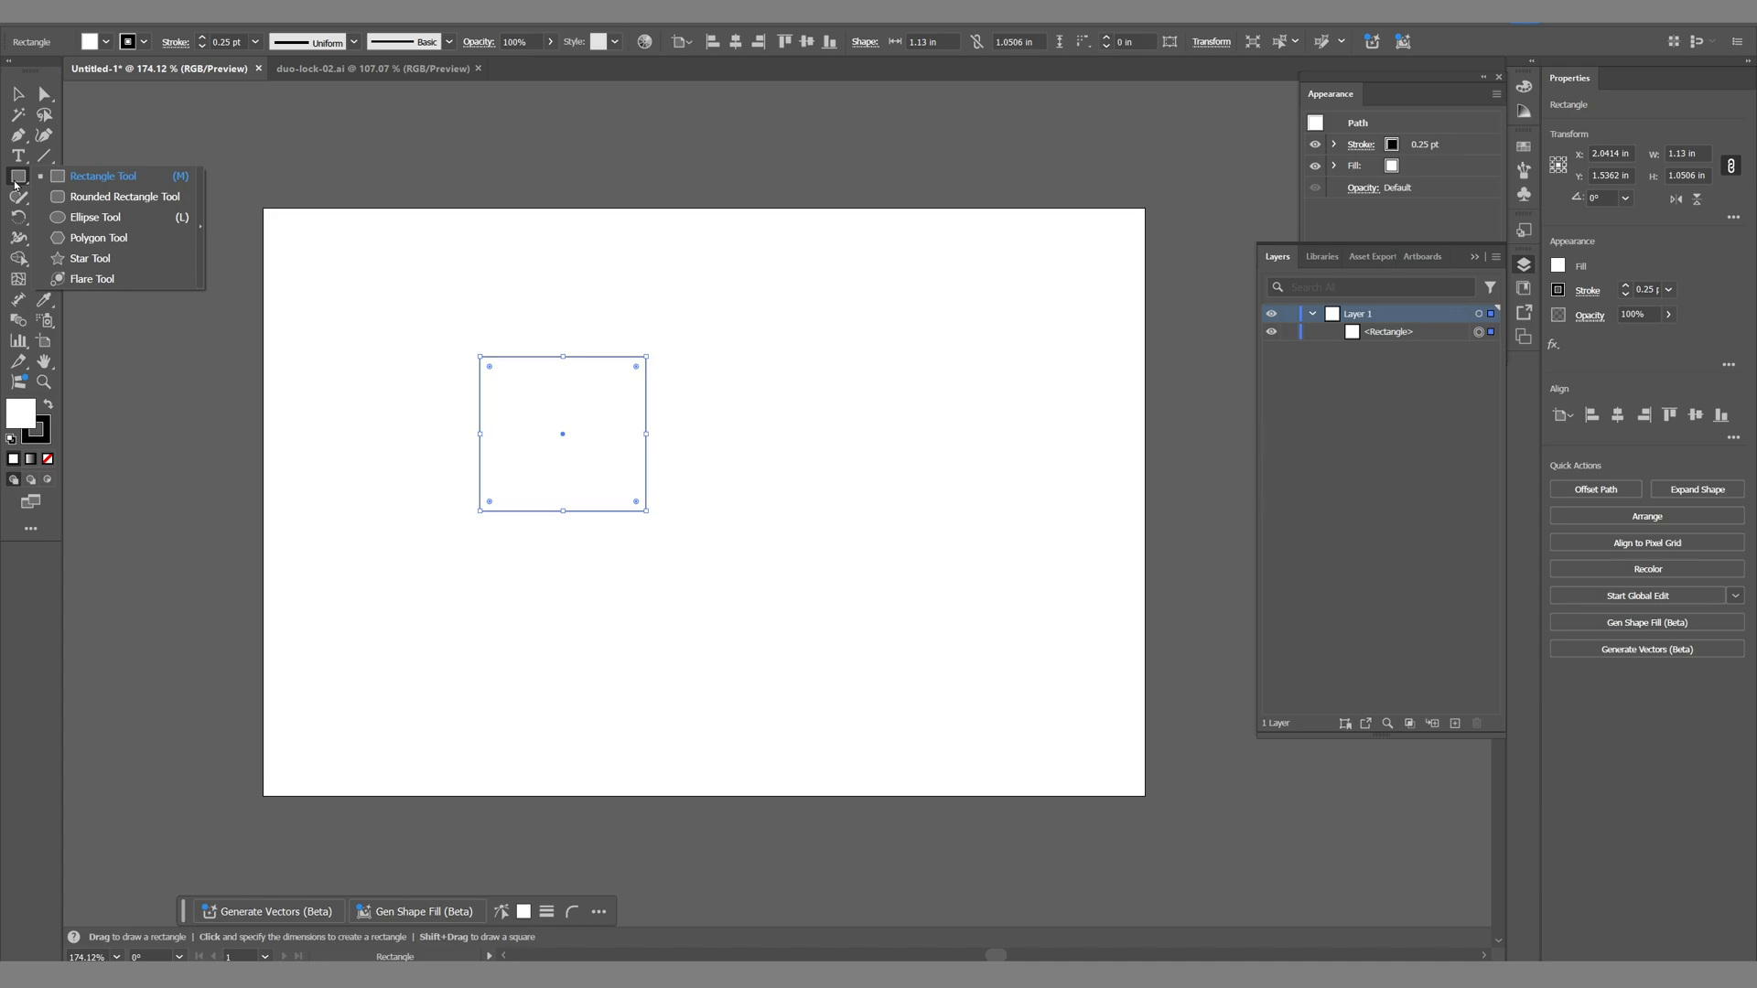
click(95, 217)
drag(749, 371, 943, 565)
Step: Create an area text box below the rectangle and circle containing the word "hello"
click(18, 155)
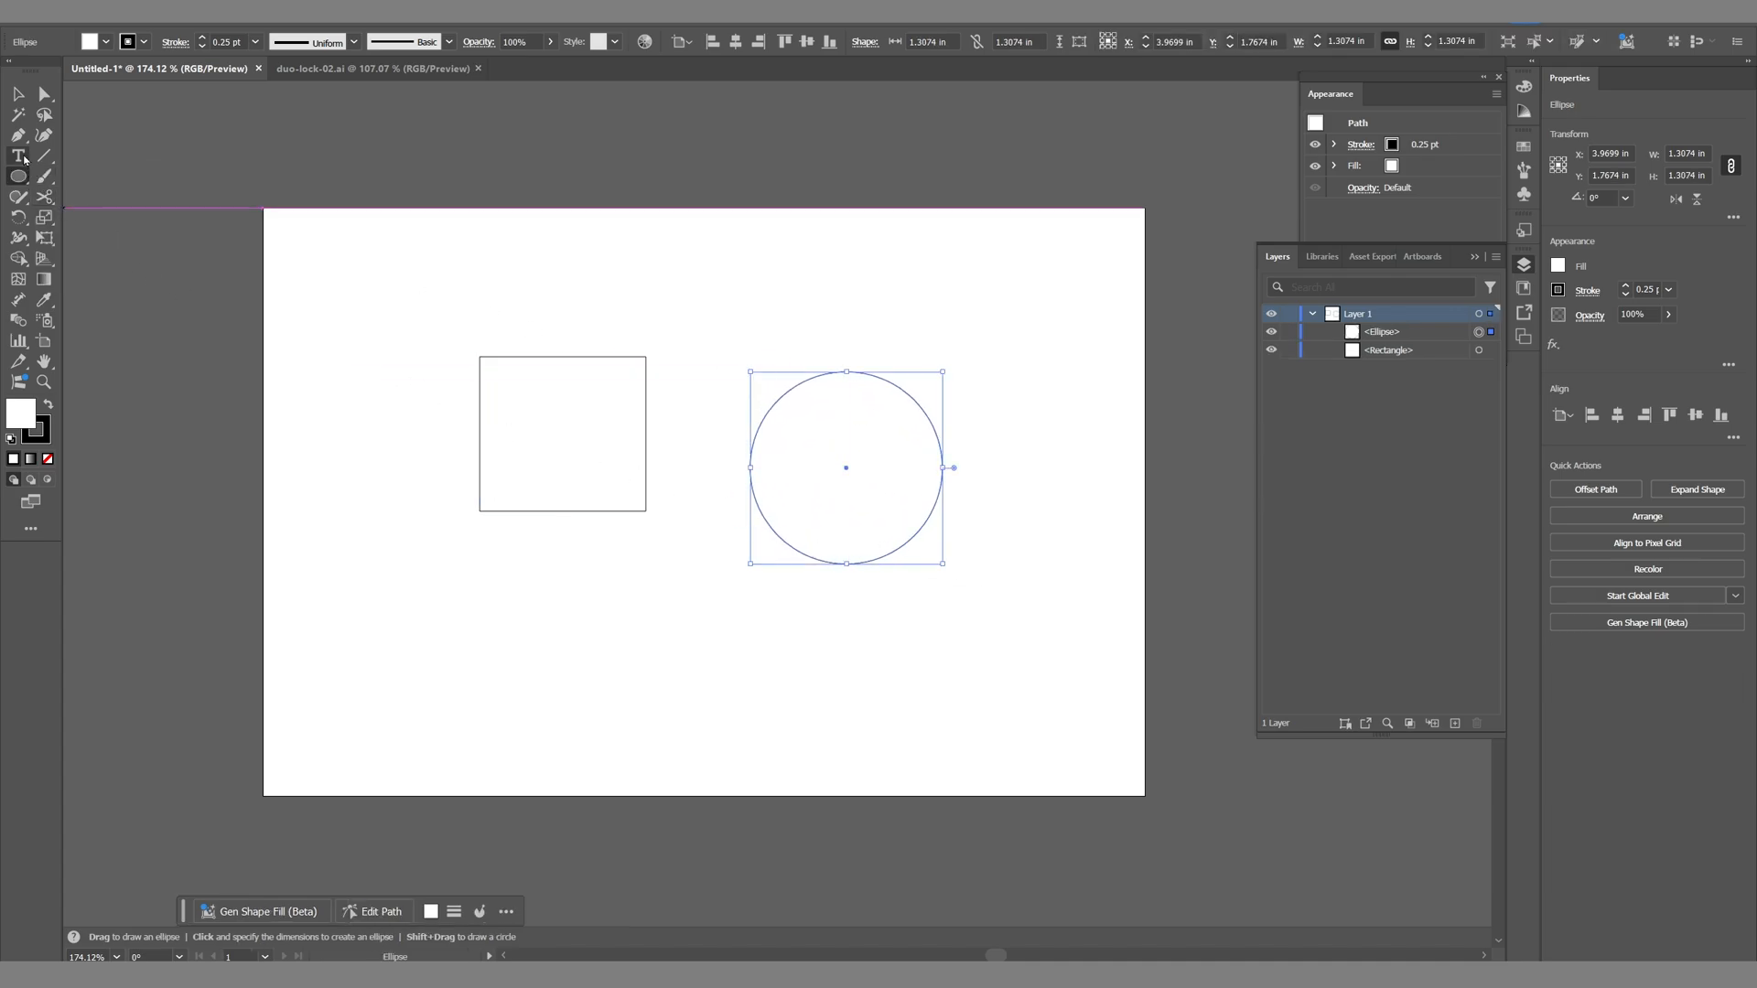
drag(510, 586, 769, 673)
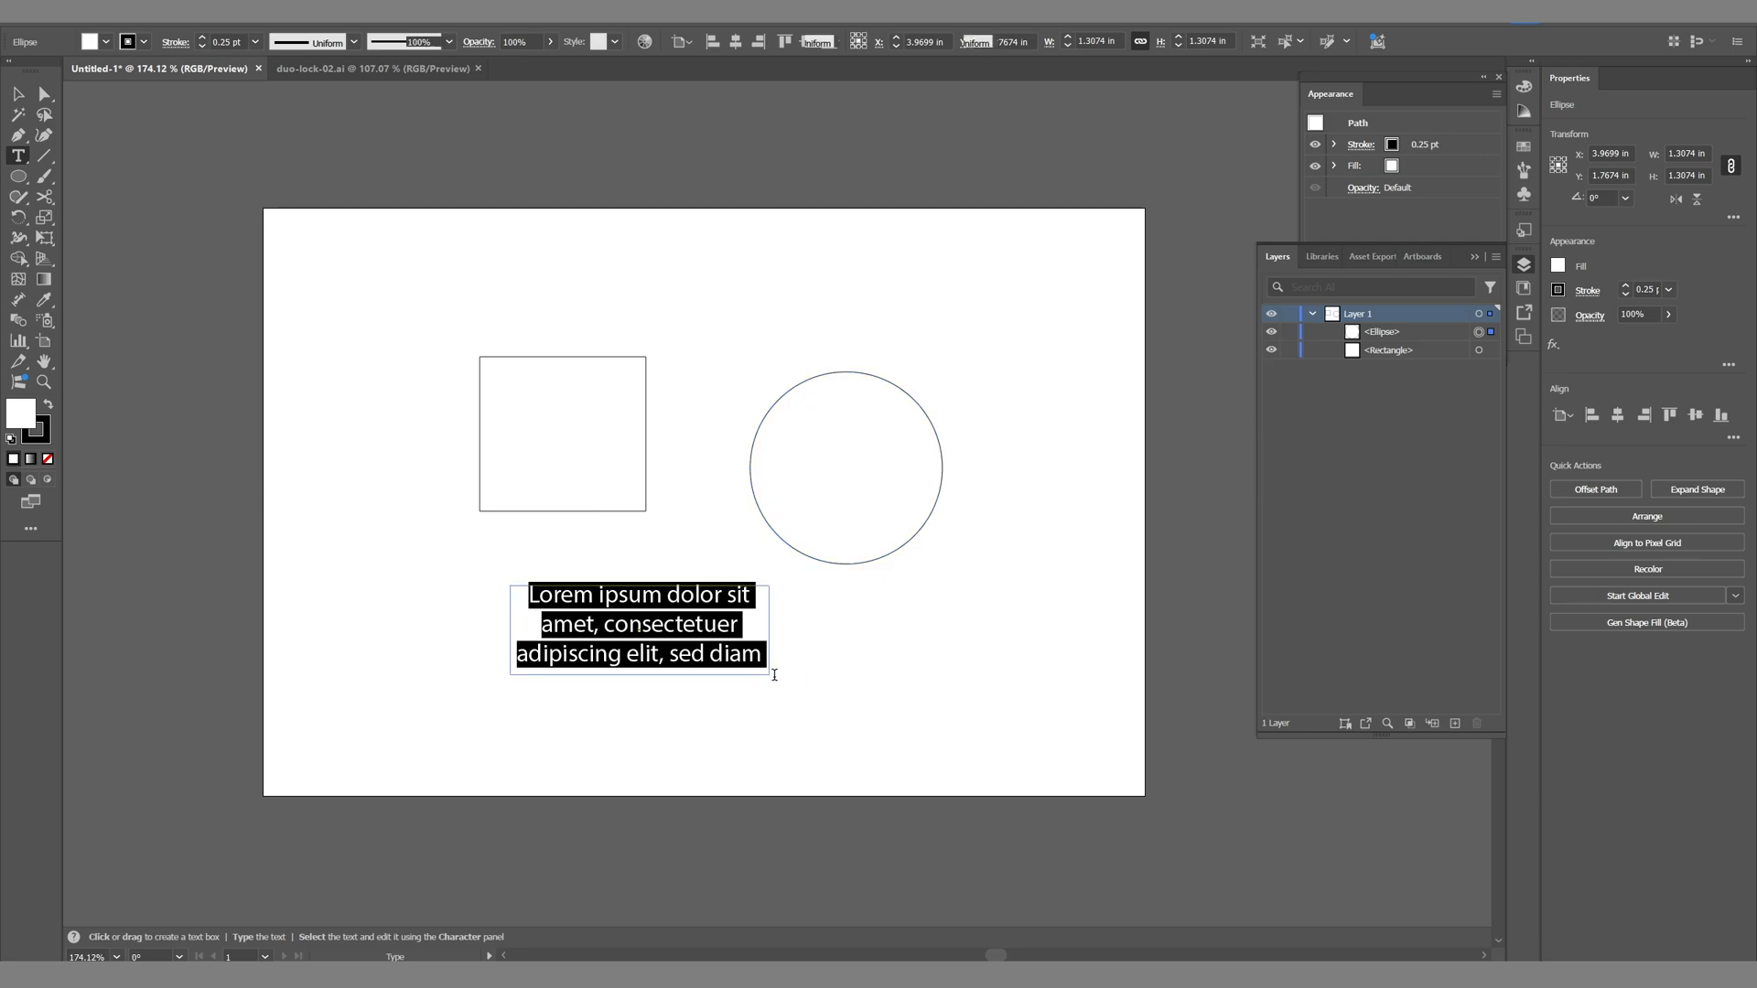
text(hello)
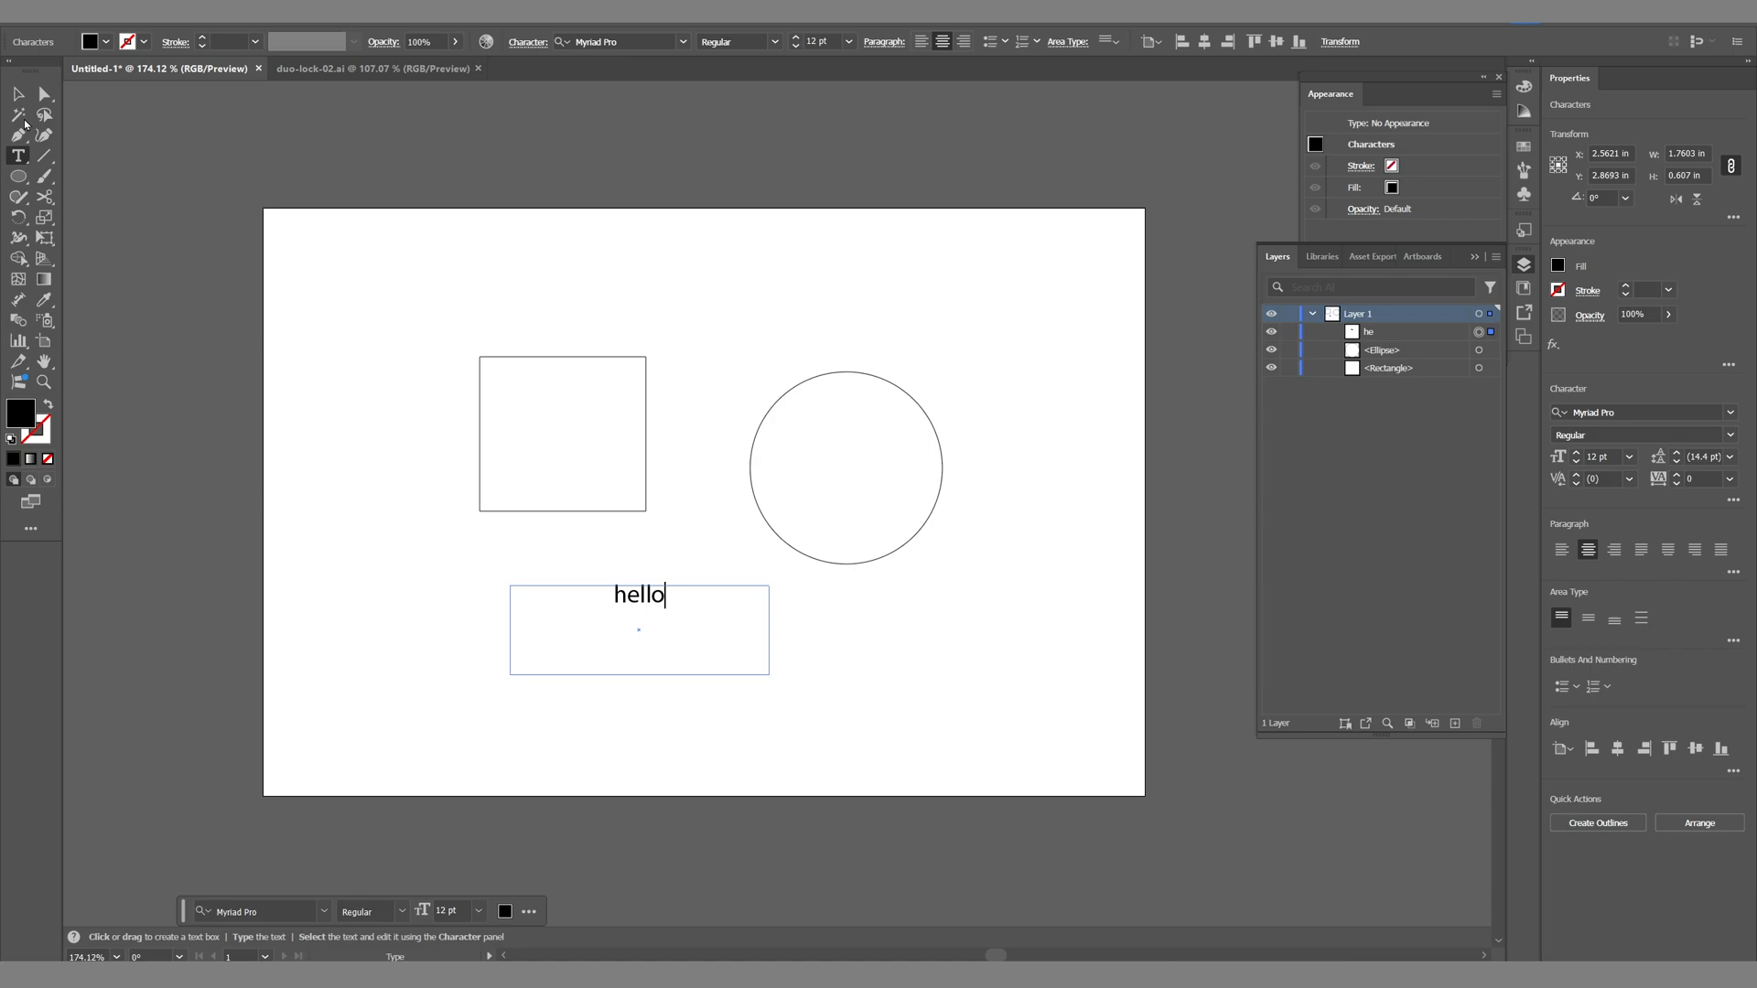
Step: Apply a horizontal Warp effect in the Shell Upper style with 50% bend to the rectangle
click(18, 94)
drag(427, 298, 630, 393)
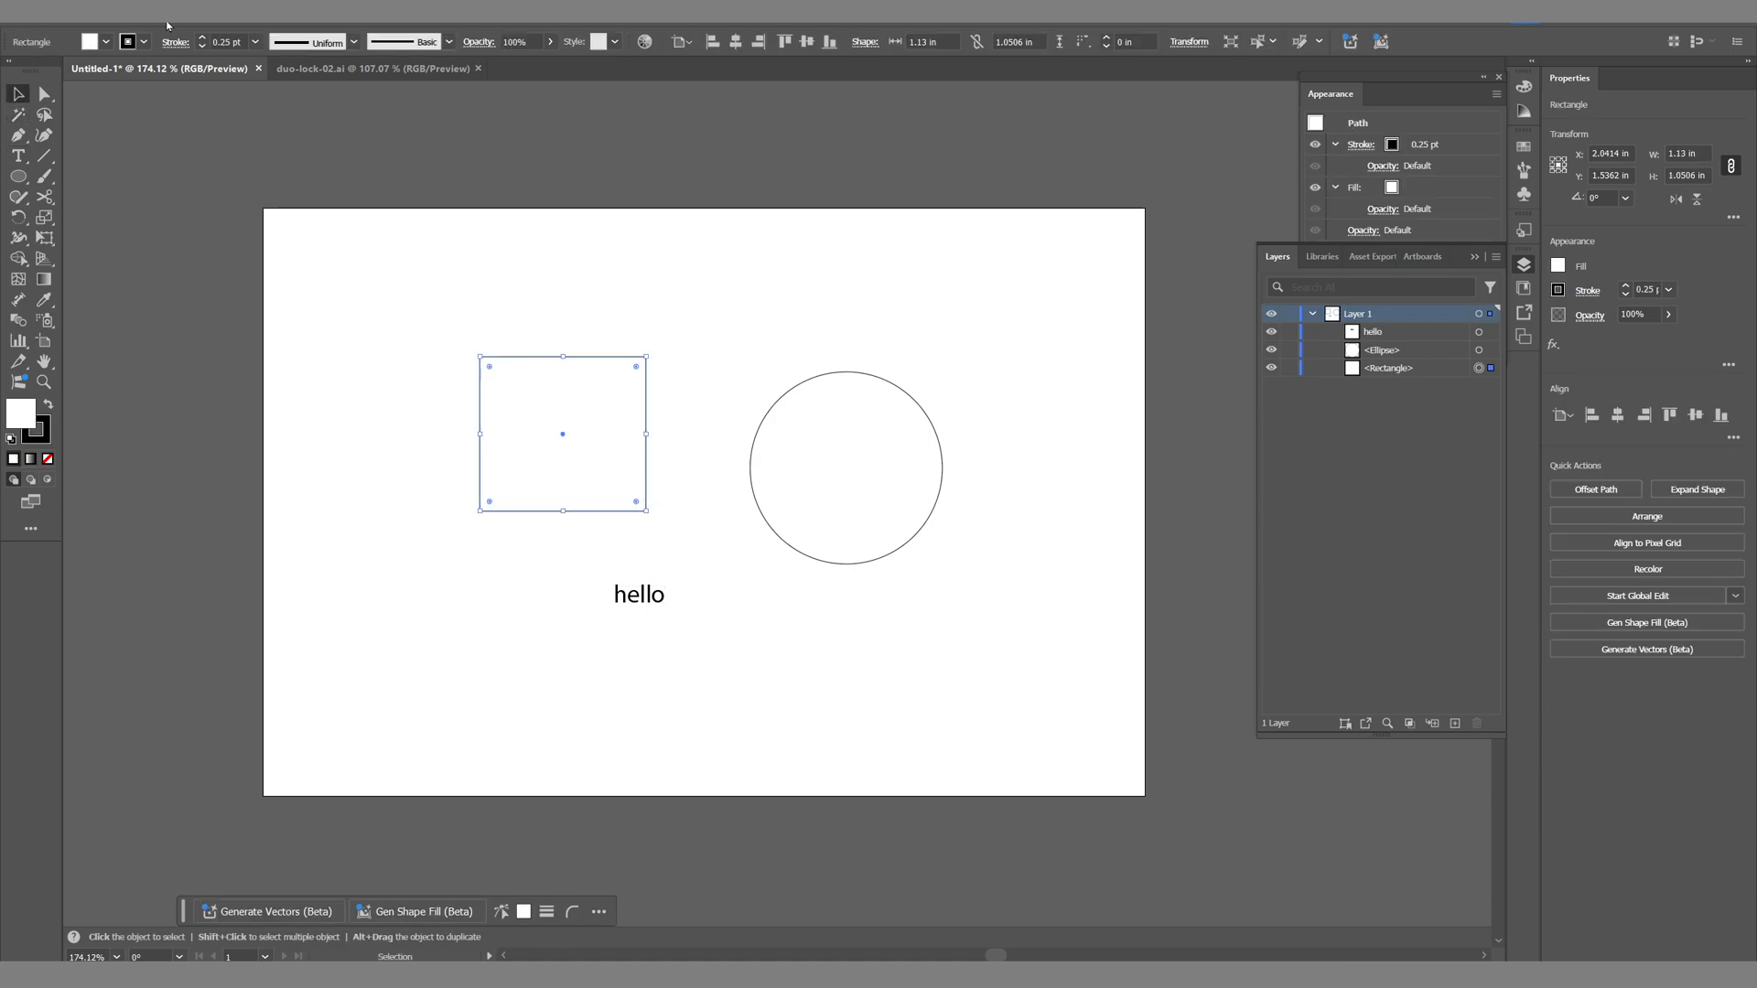
click(188, 11)
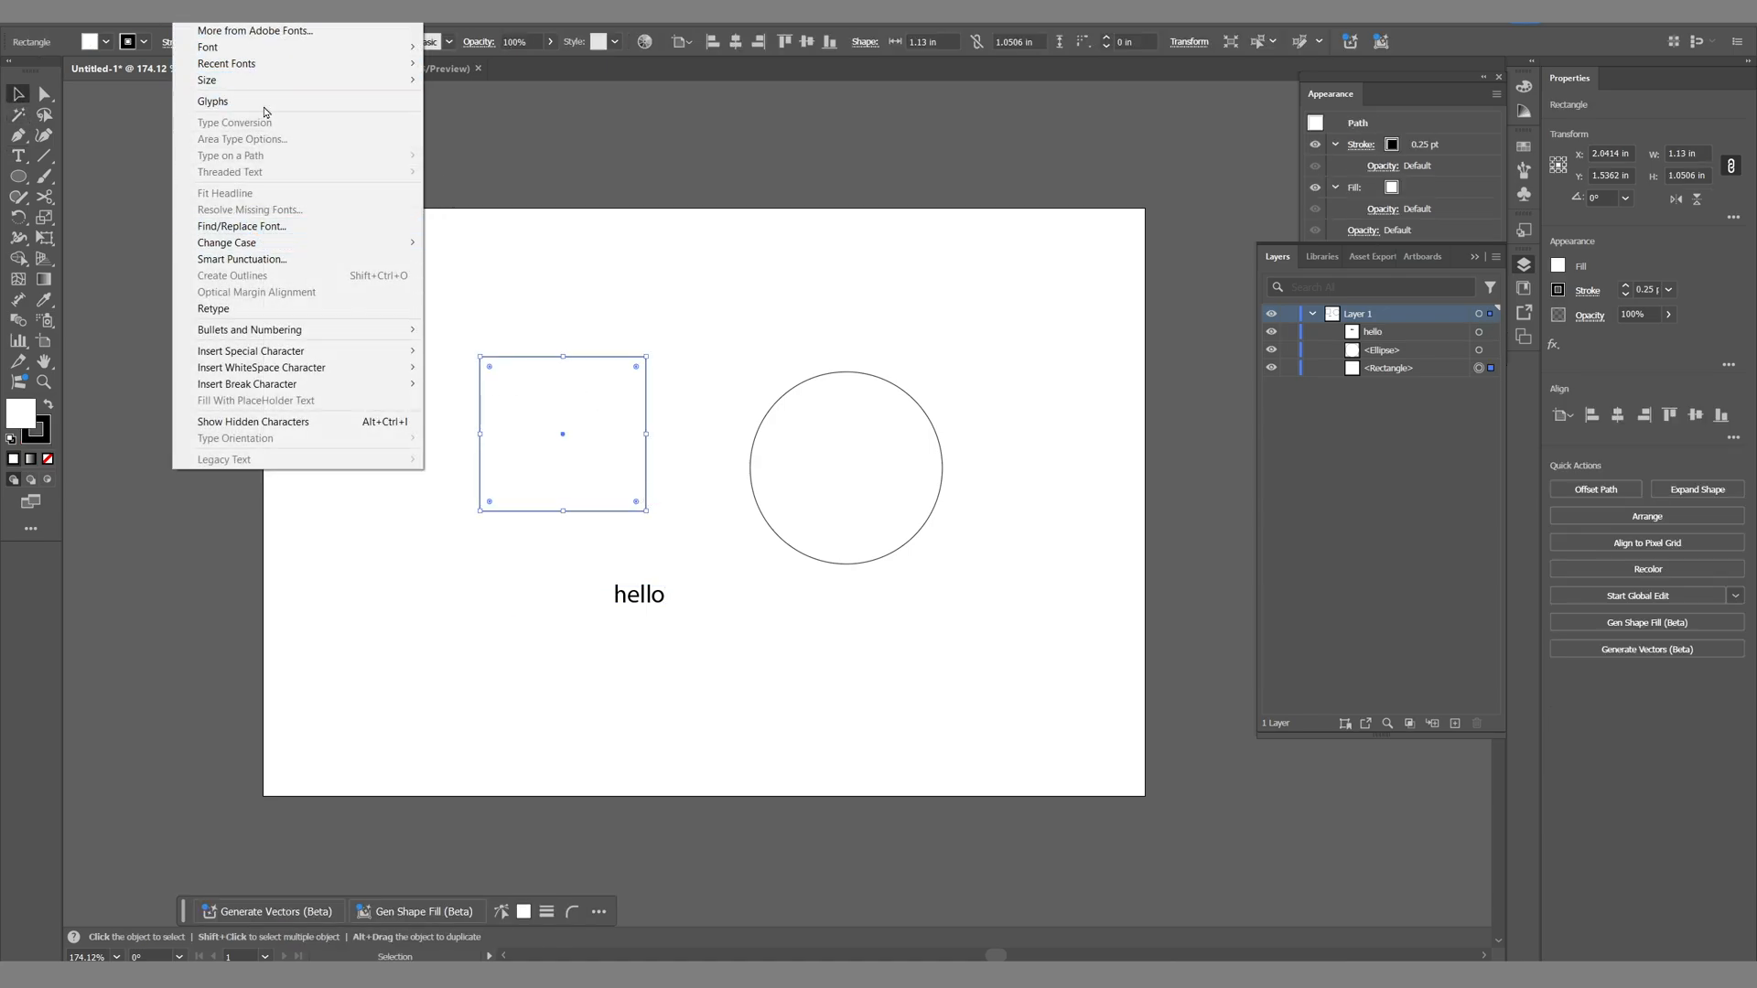
mouse_move(265, 11)
mouse_move(388, 269)
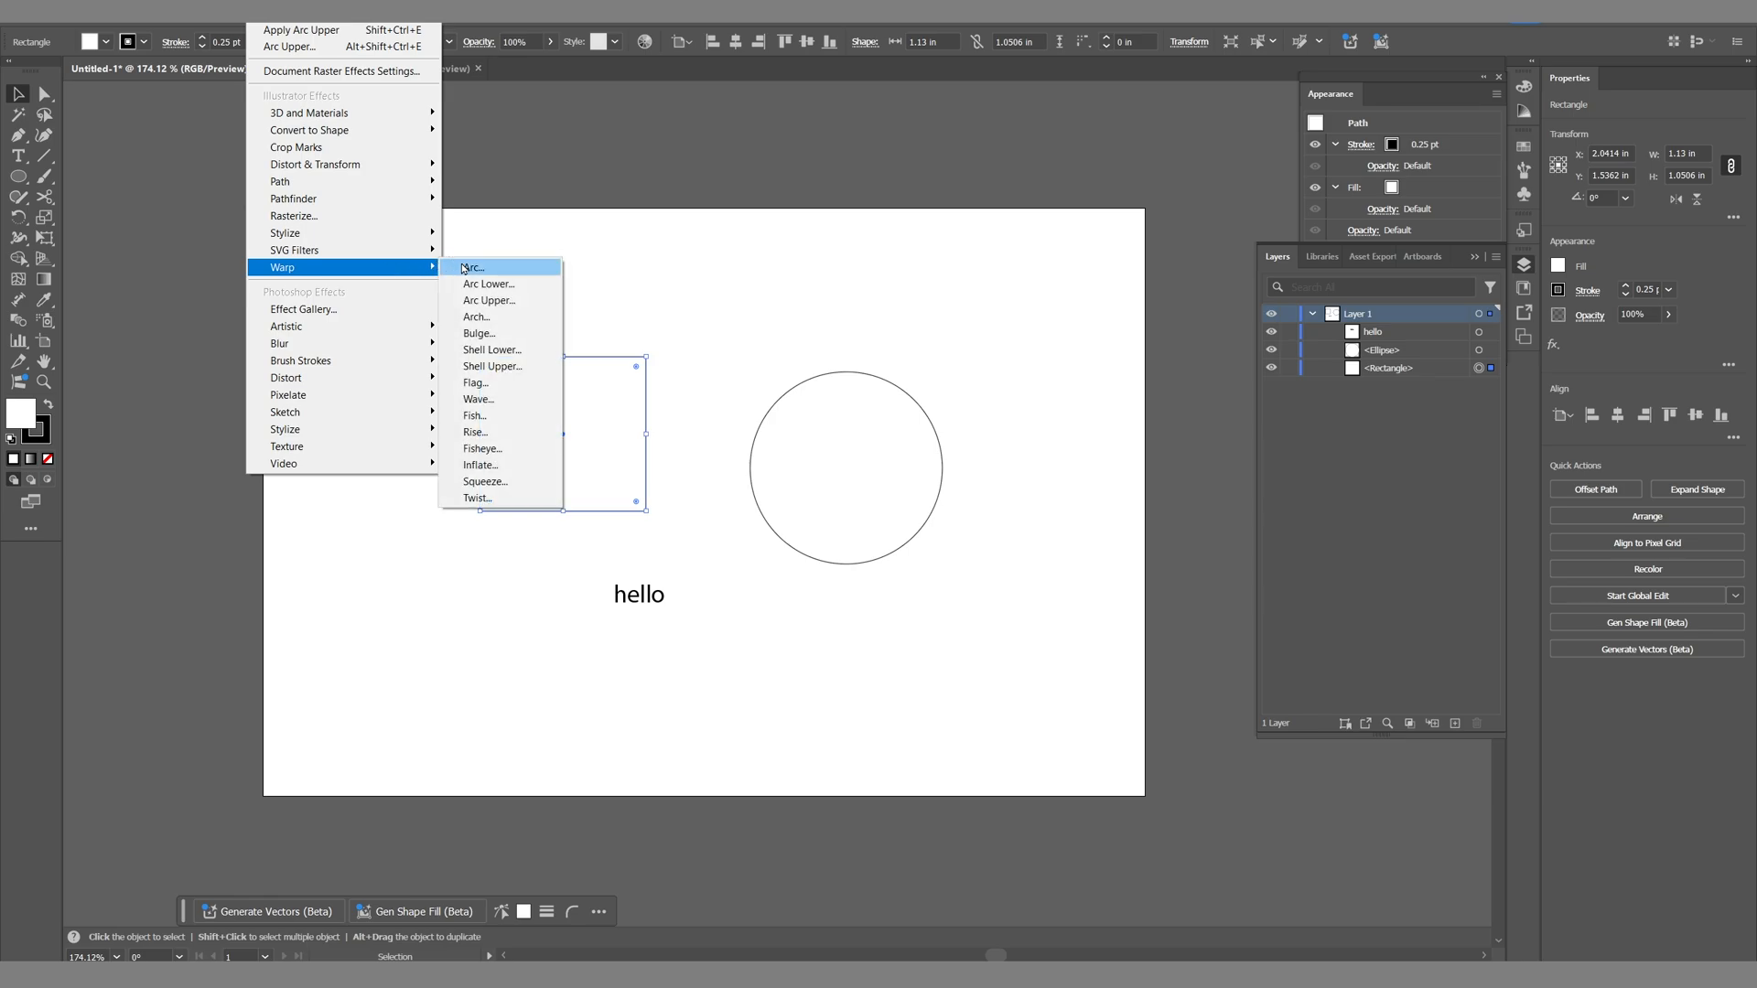
click(470, 272)
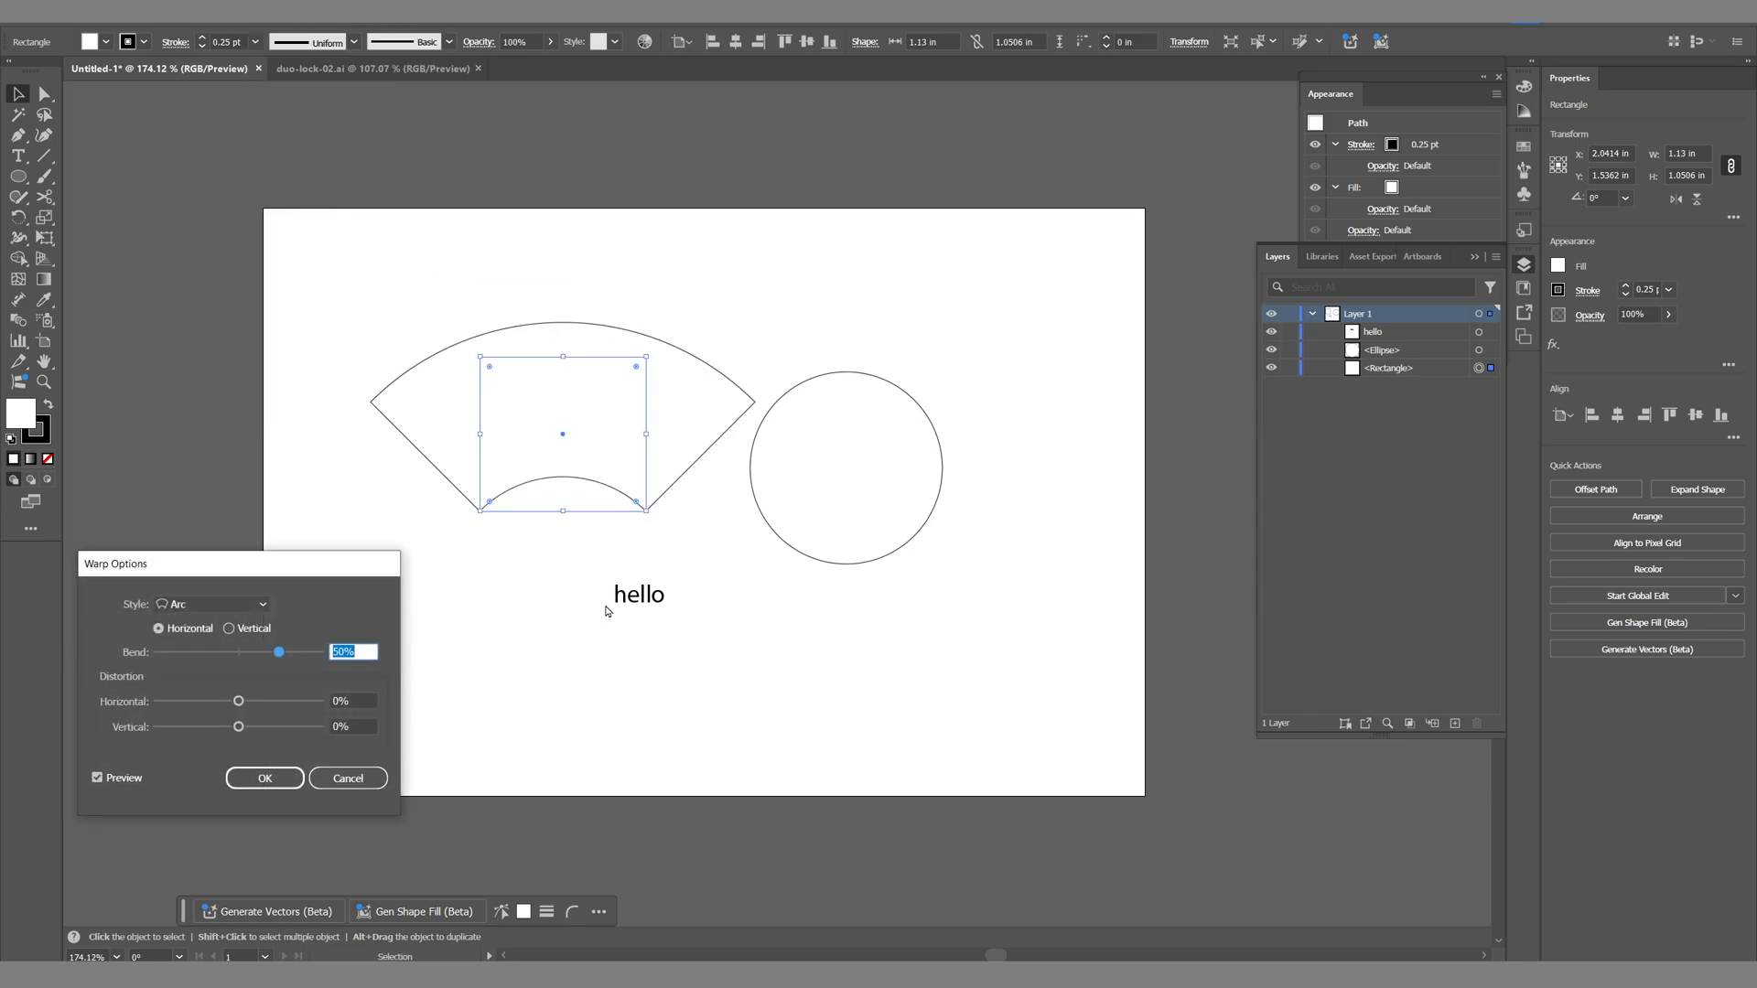
click(220, 606)
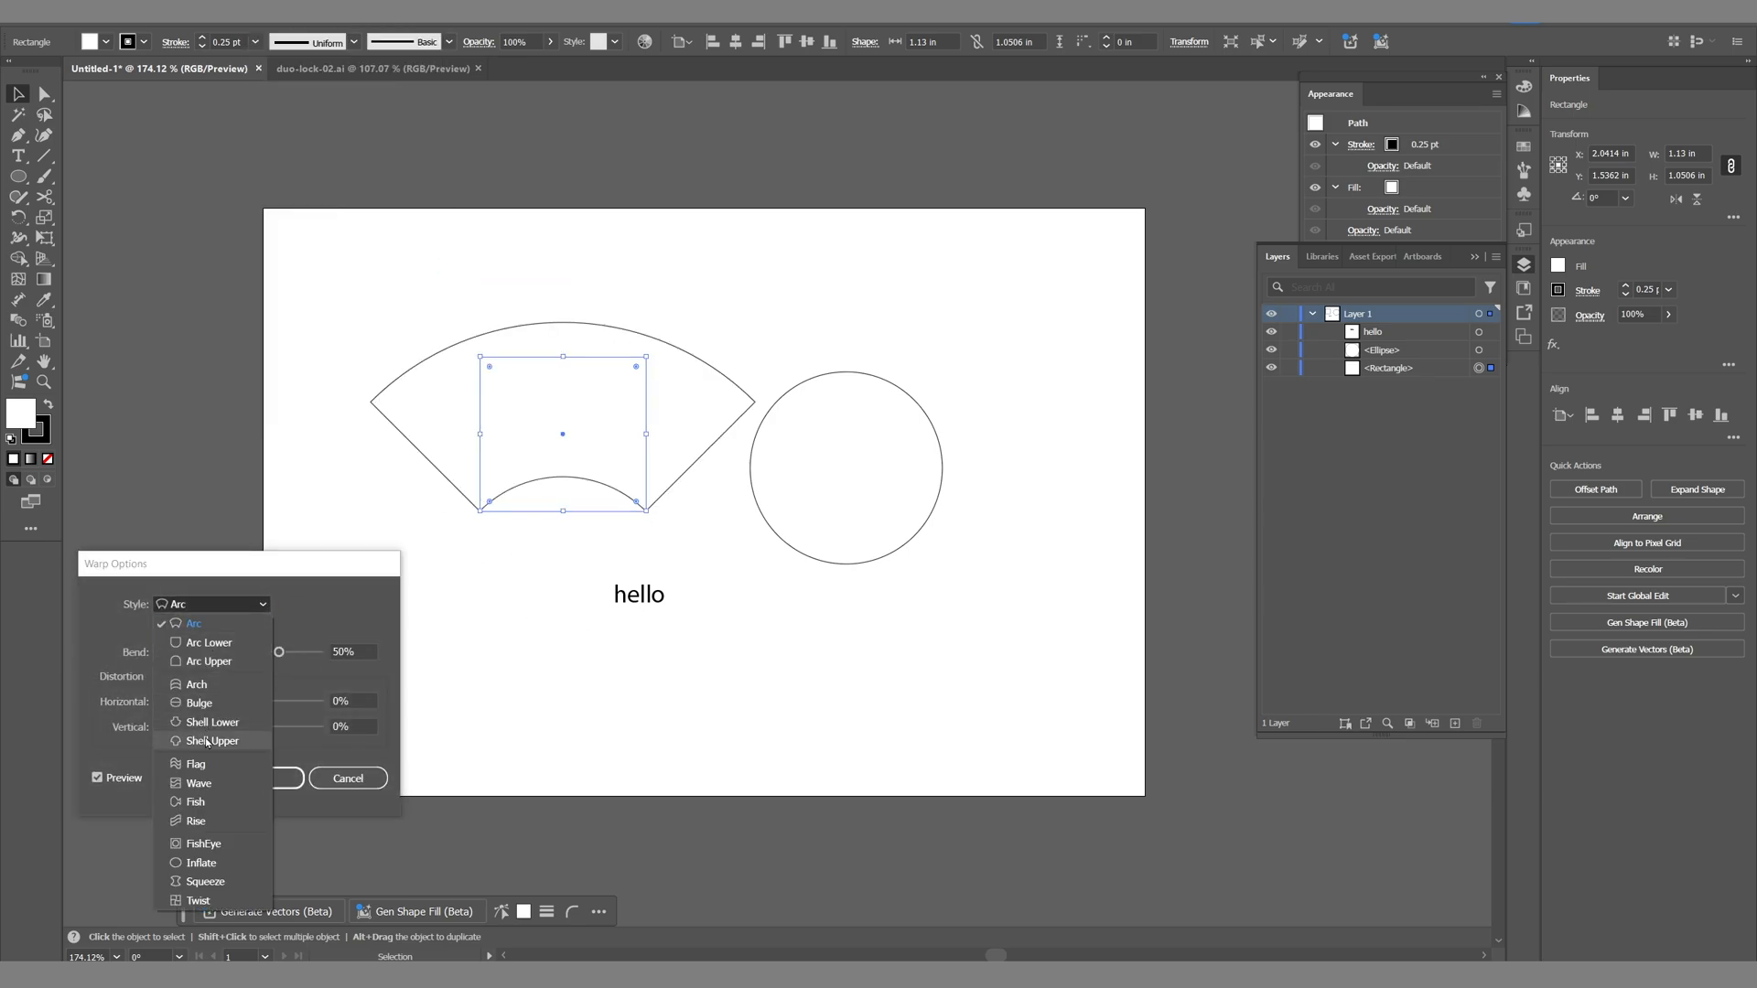
click(239, 740)
click(274, 778)
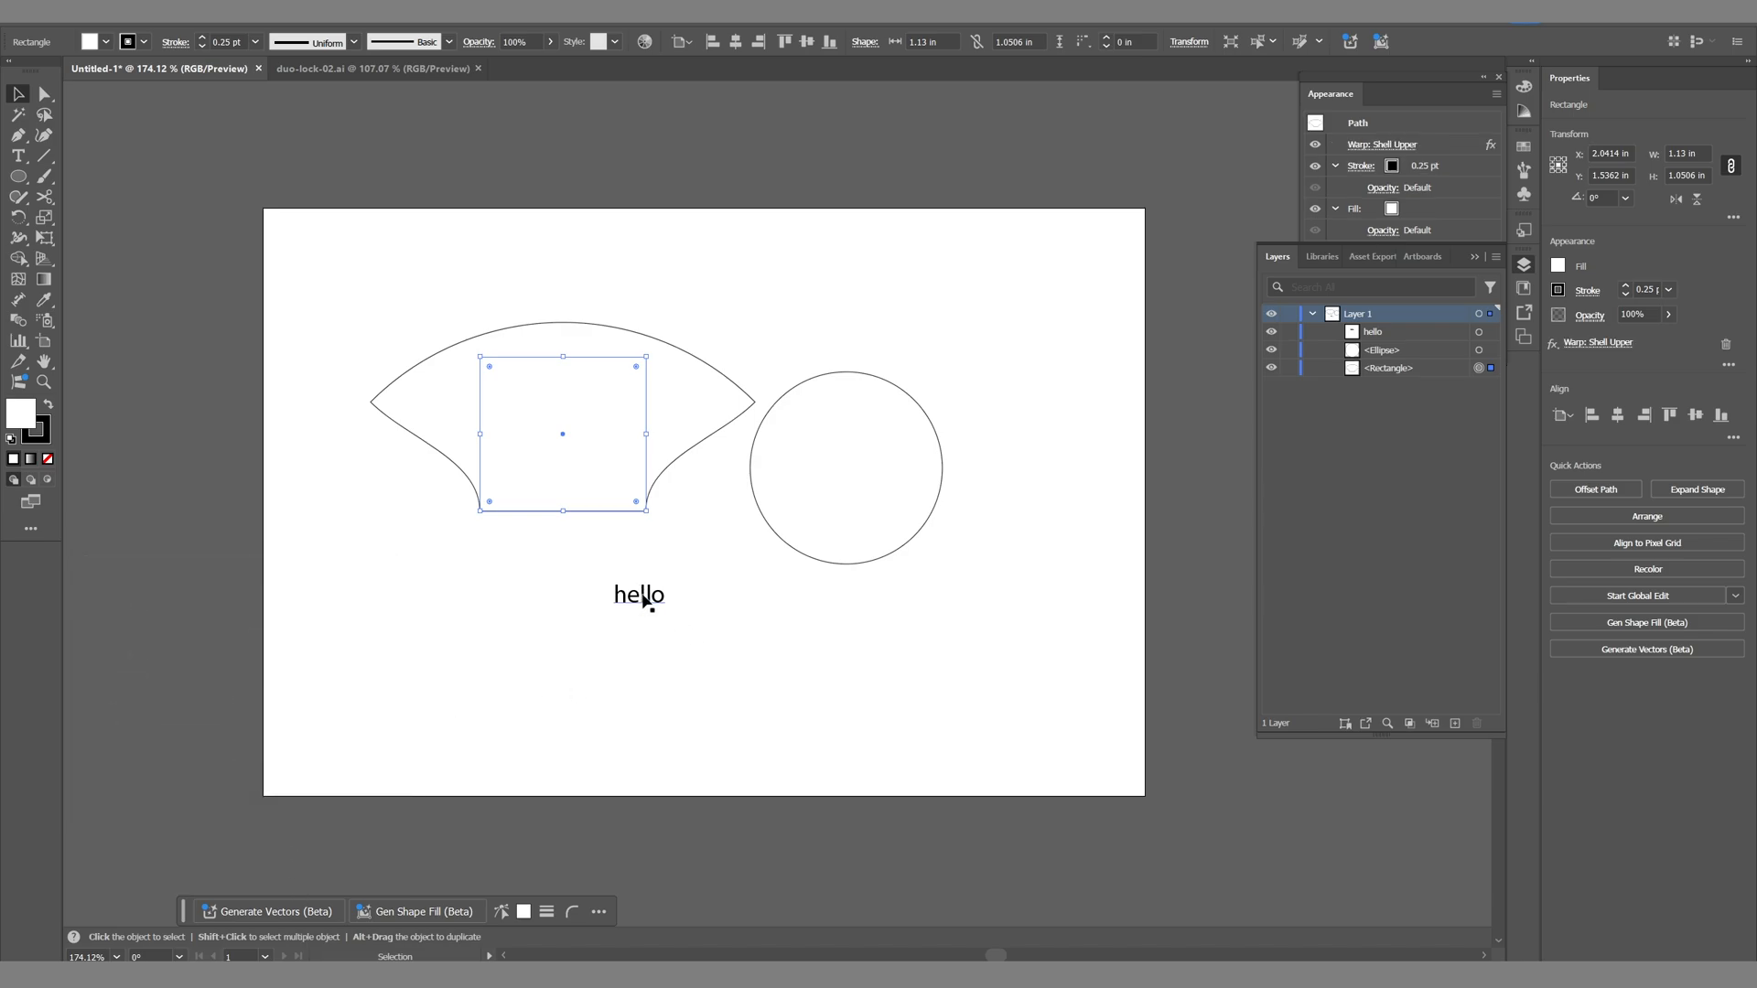
Step: Move the "hello" text and the circle onto the warped shape, and shrink the circle about its centre to fit inside
drag(643, 604, 567, 413)
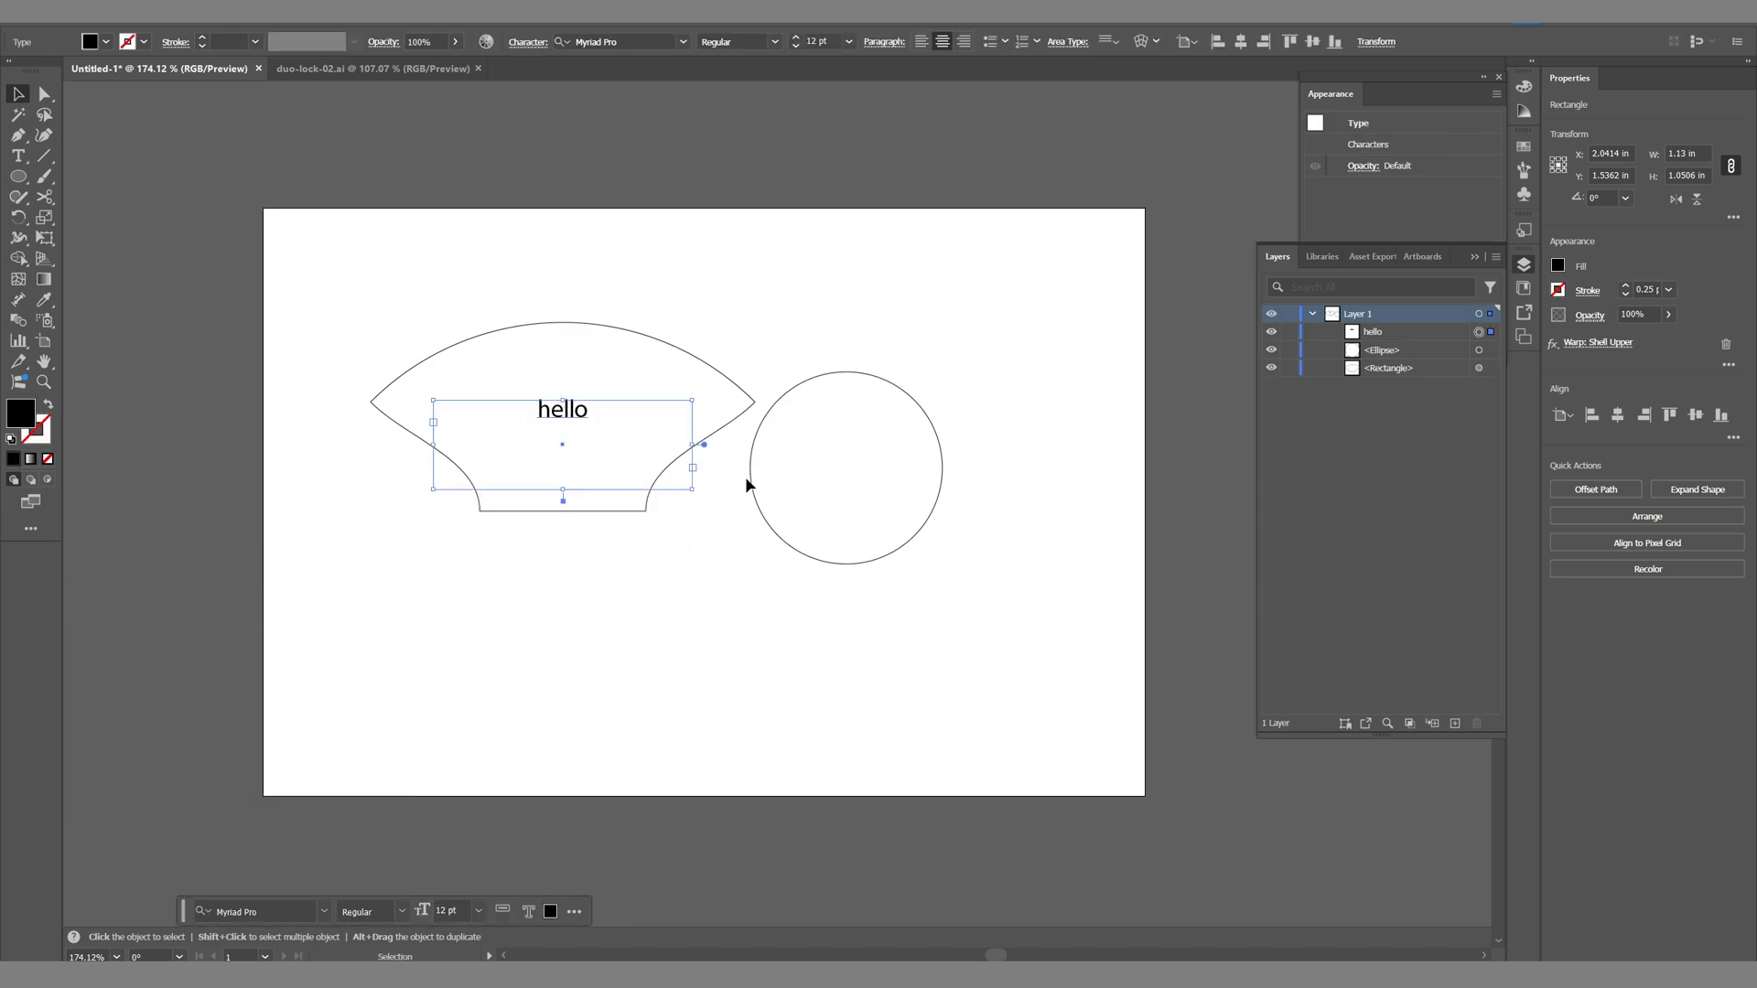
drag(842, 563, 573, 510)
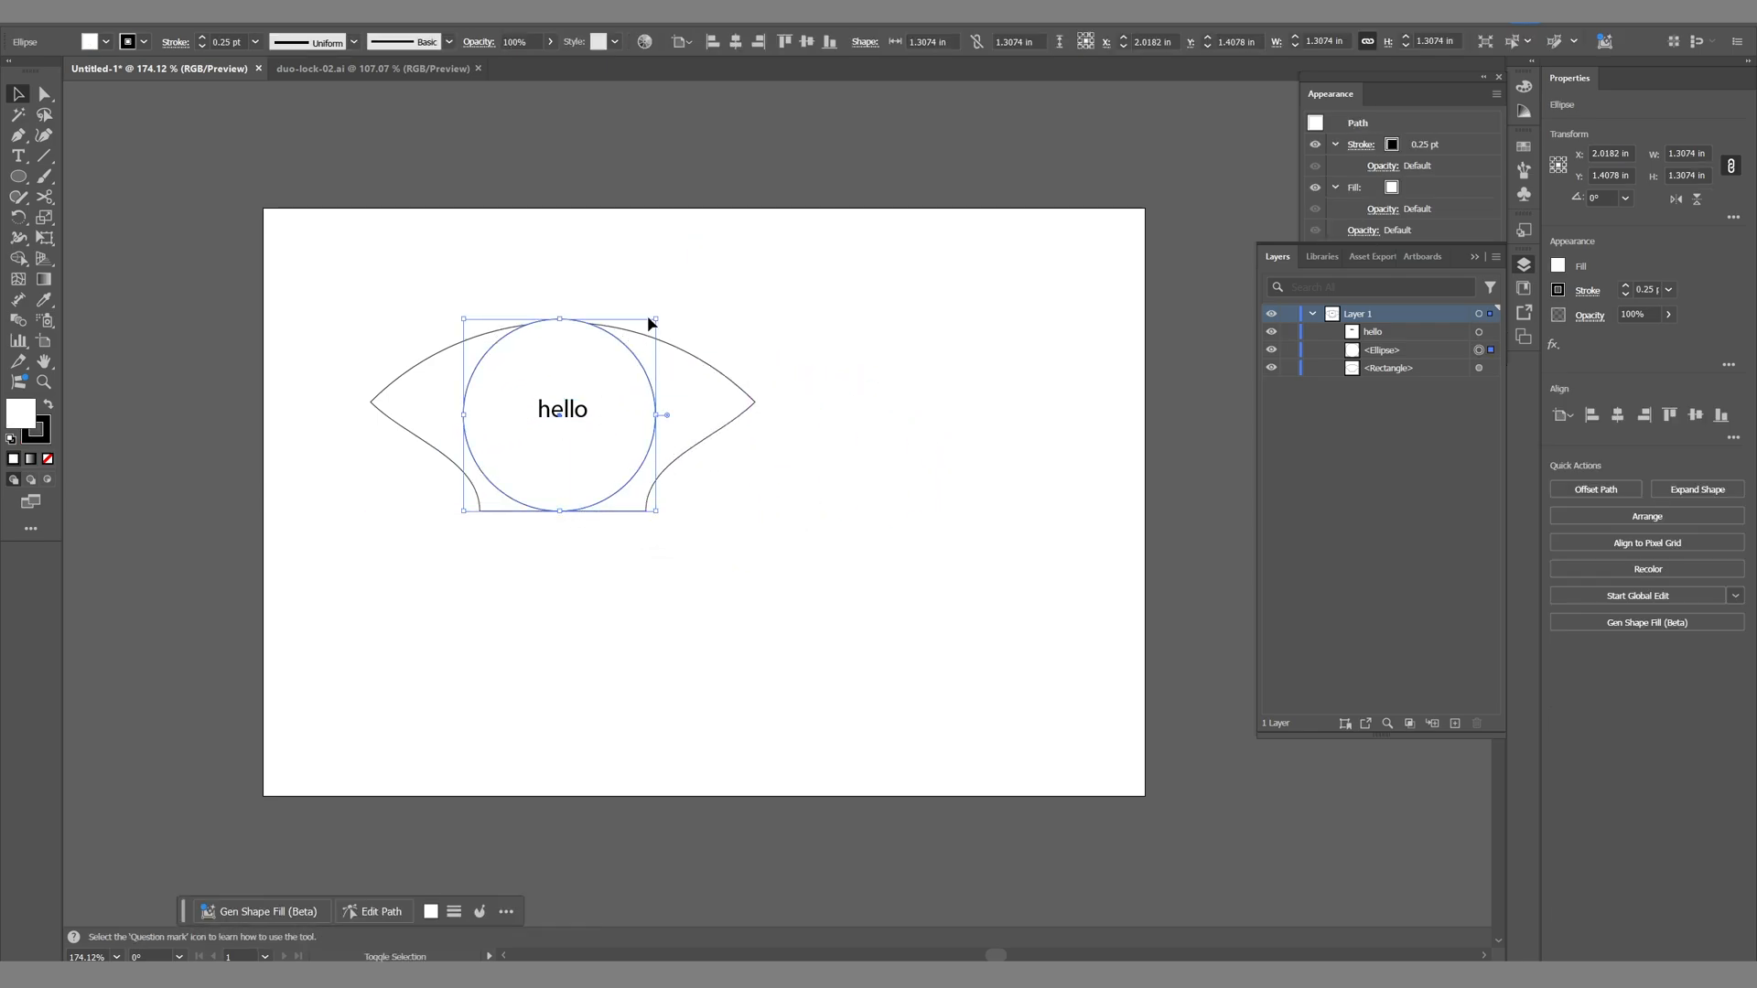
drag(655, 319, 618, 356)
click(851, 612)
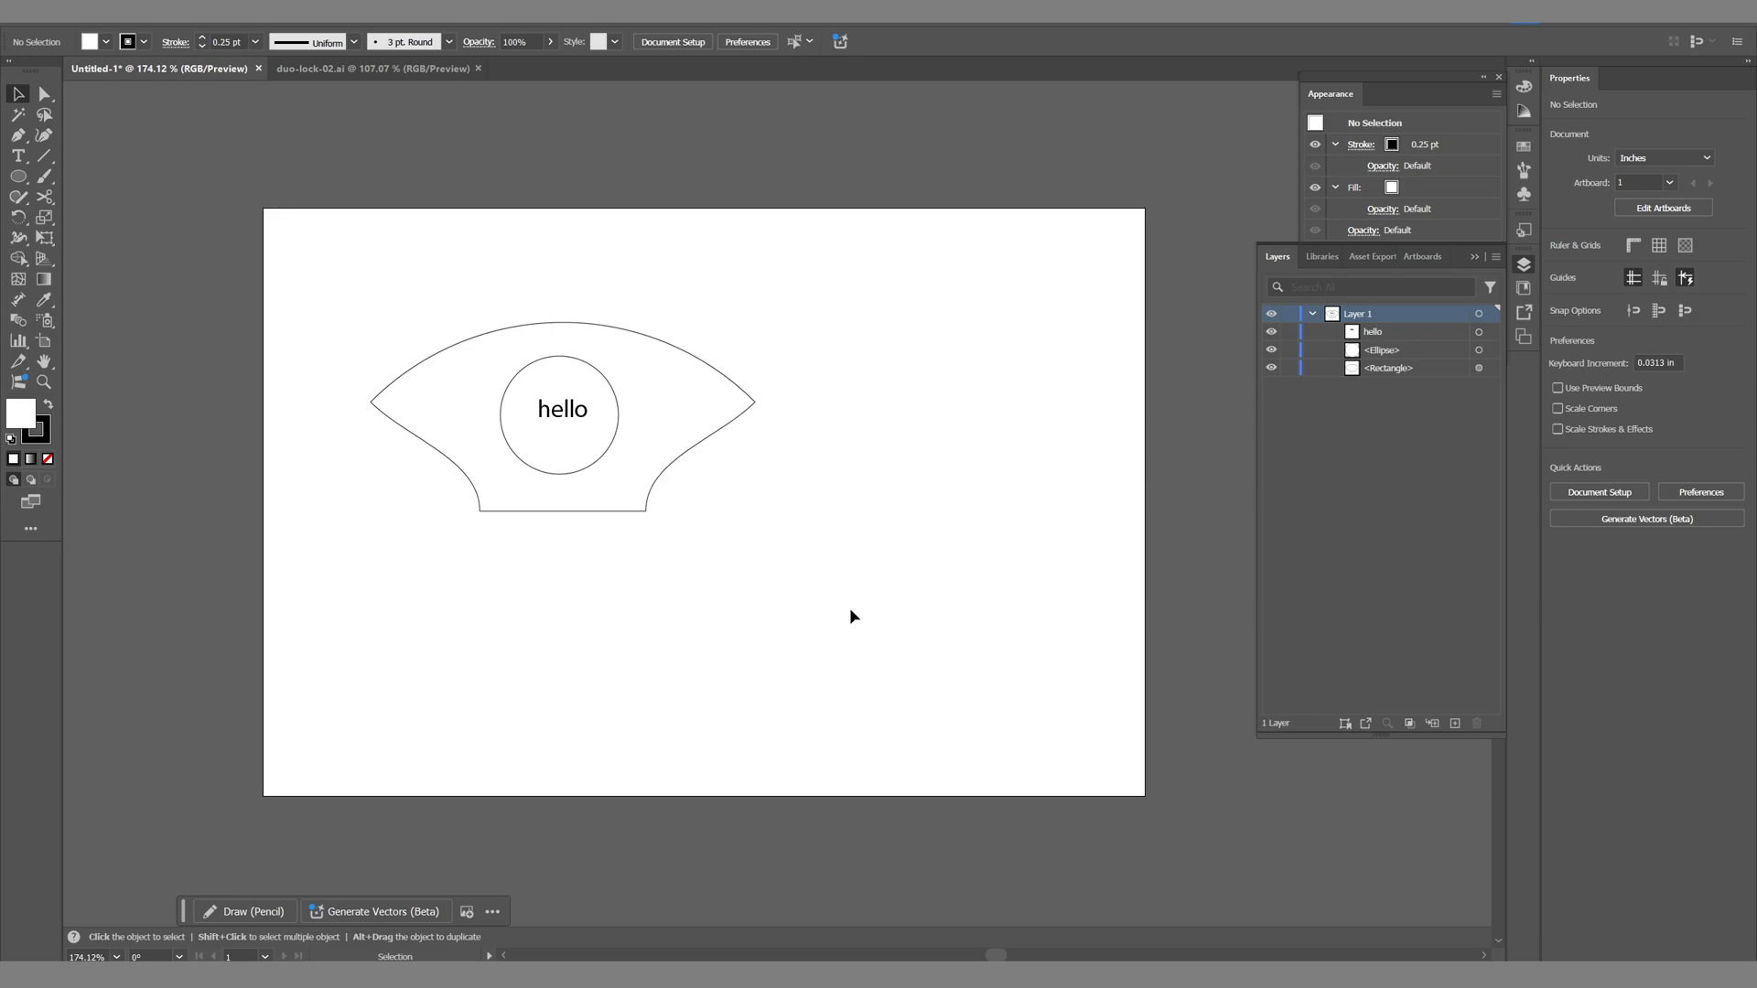
Step: Switch to duo-lock-02.ai and examine the black line construction and the red 3D shapes below it on the first artboard
click(439, 83)
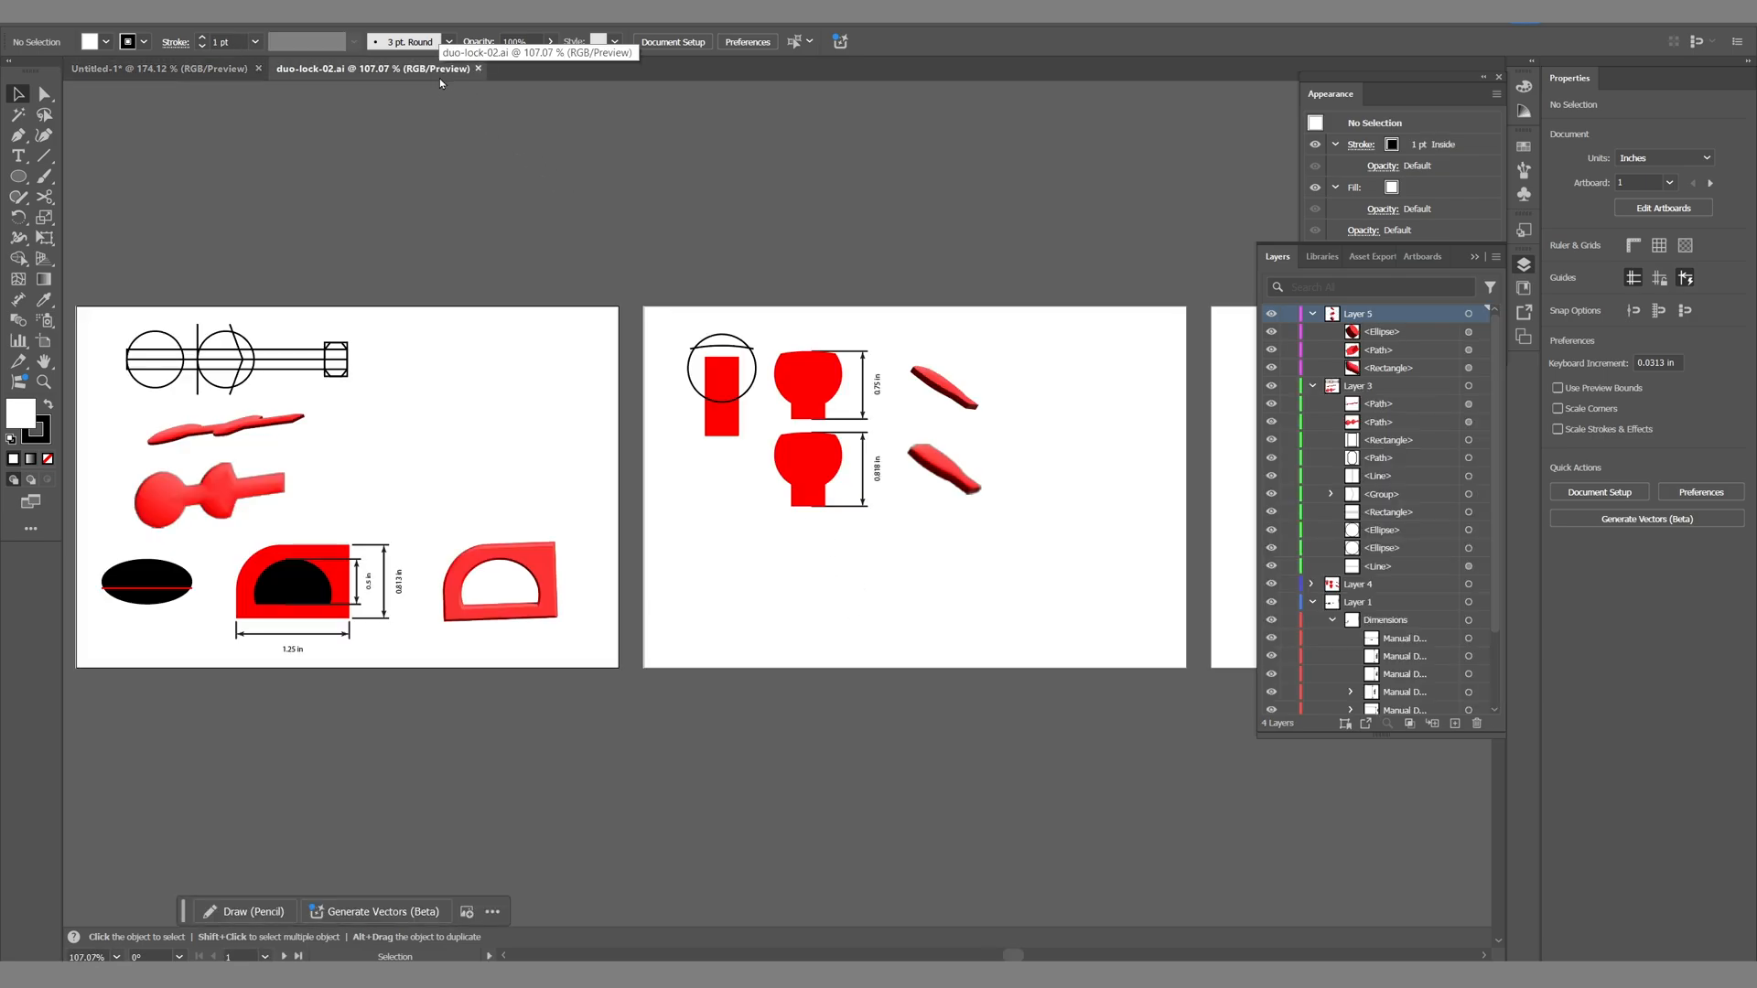
click(43, 381)
drag(101, 314, 381, 506)
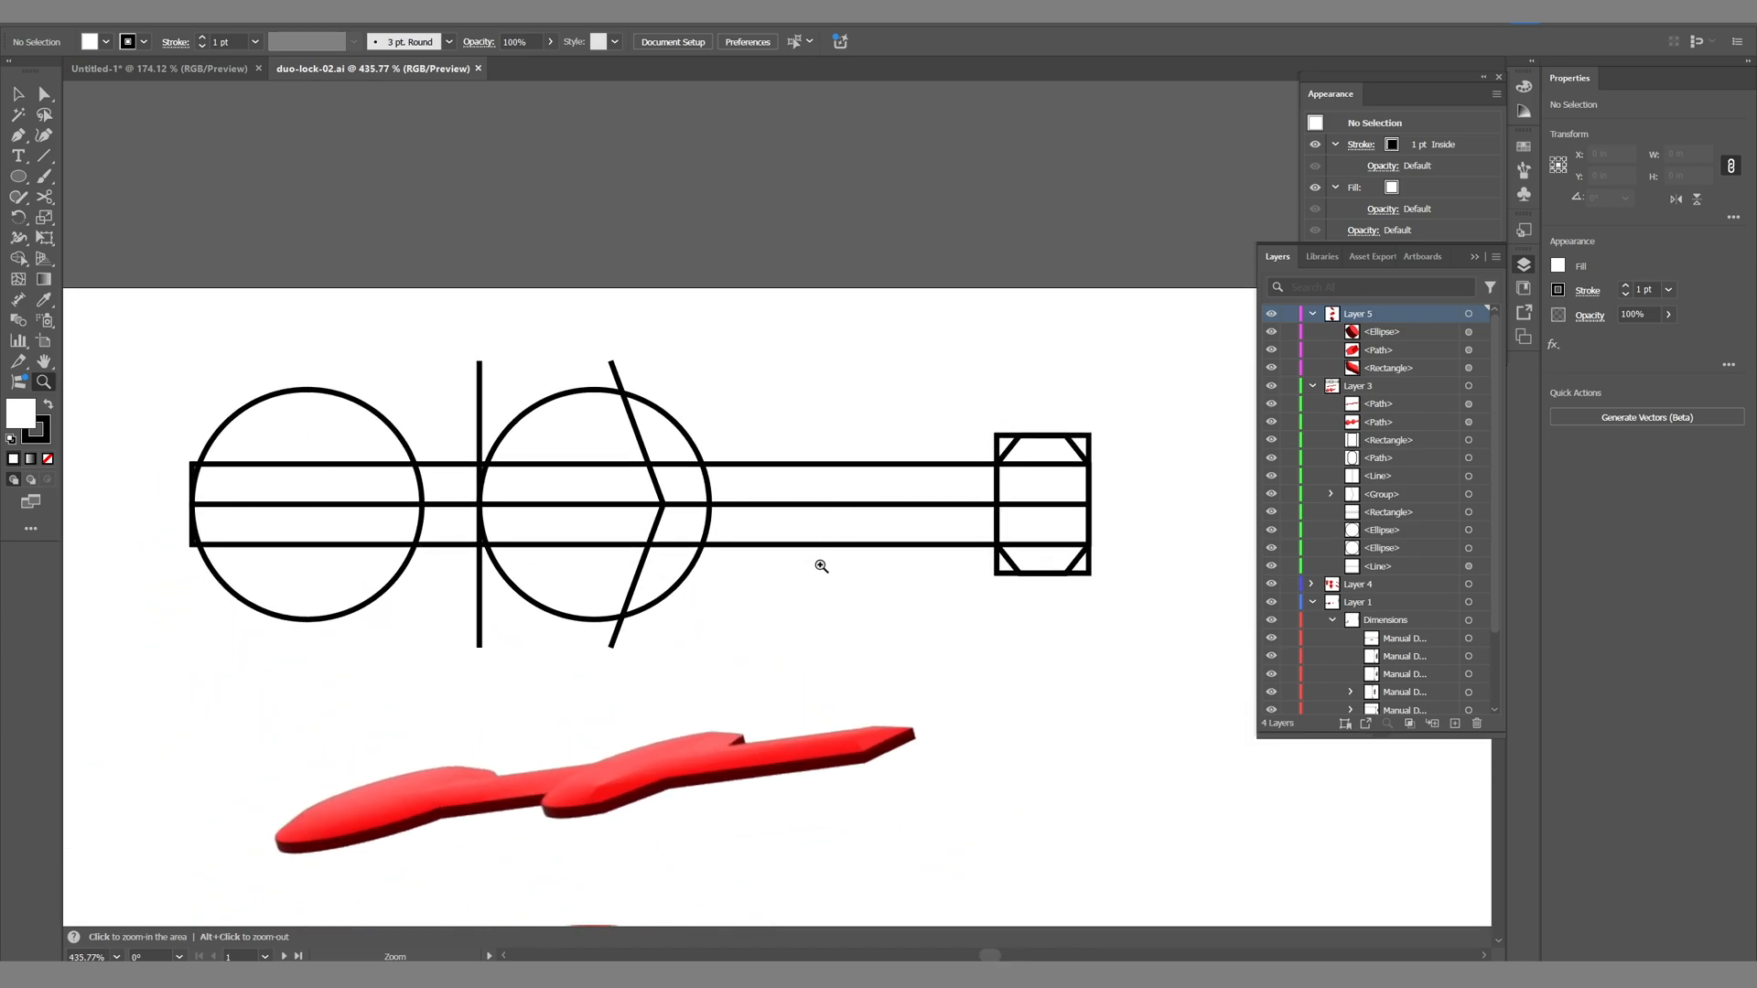
key(space)
drag(821, 566, 768, 427)
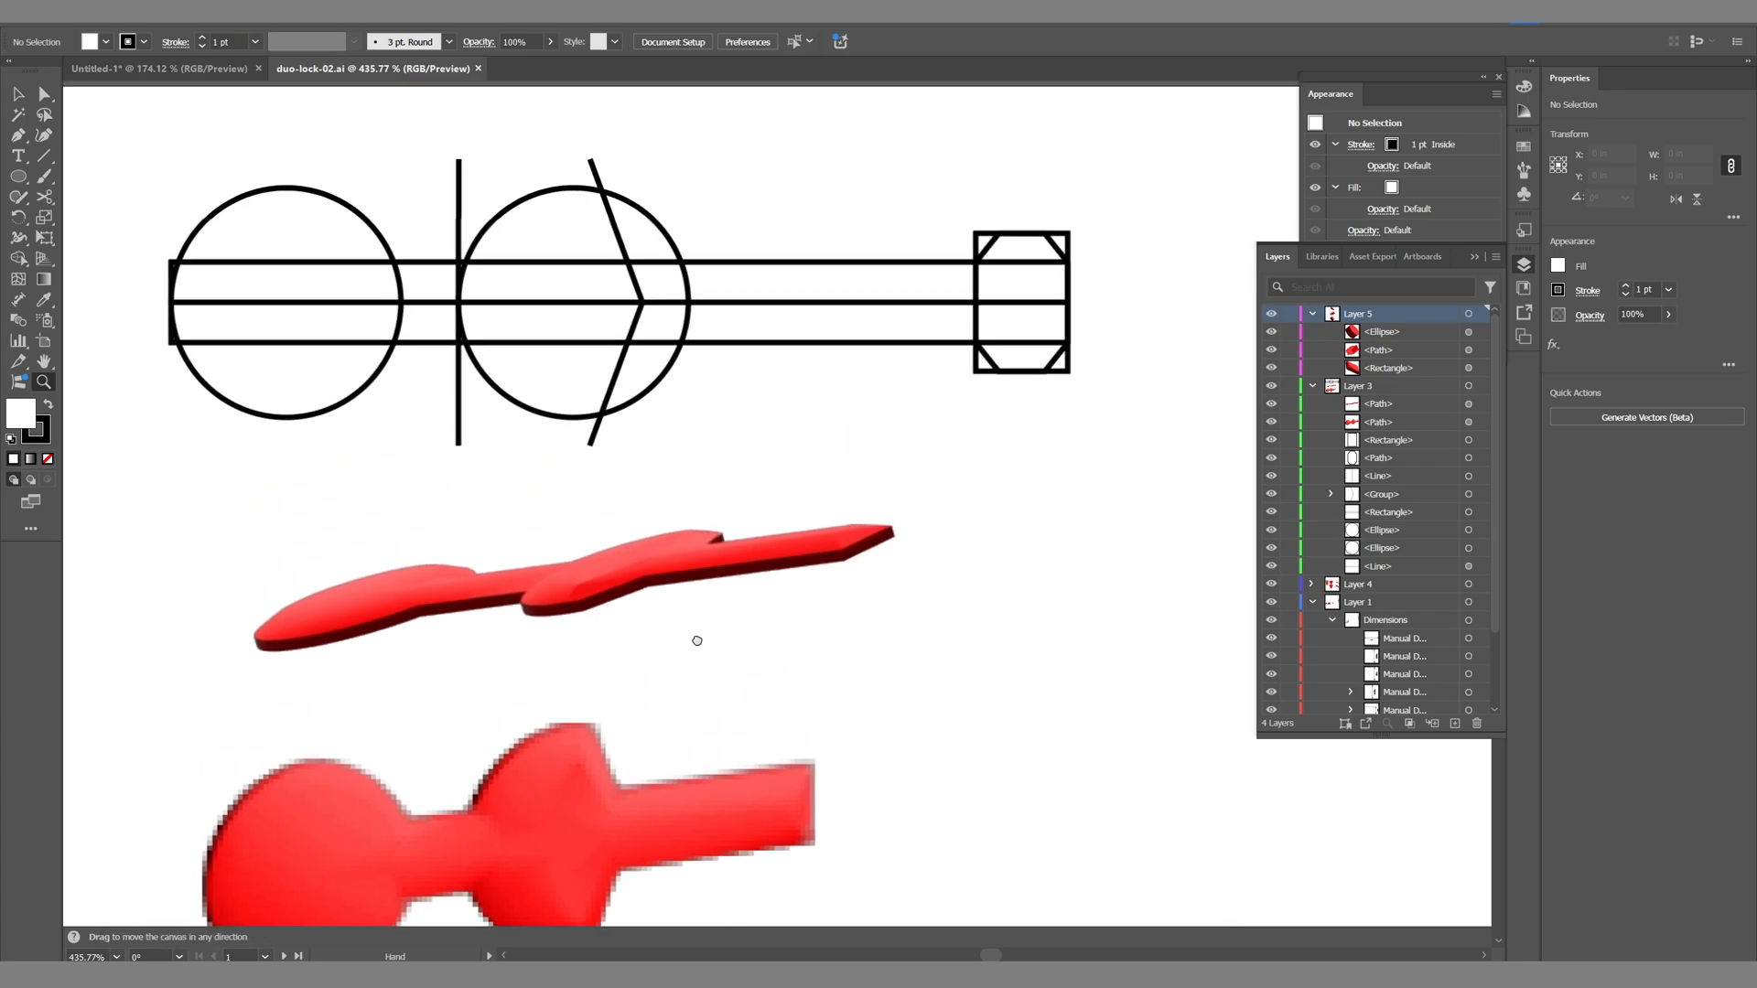
drag(697, 640, 733, 630)
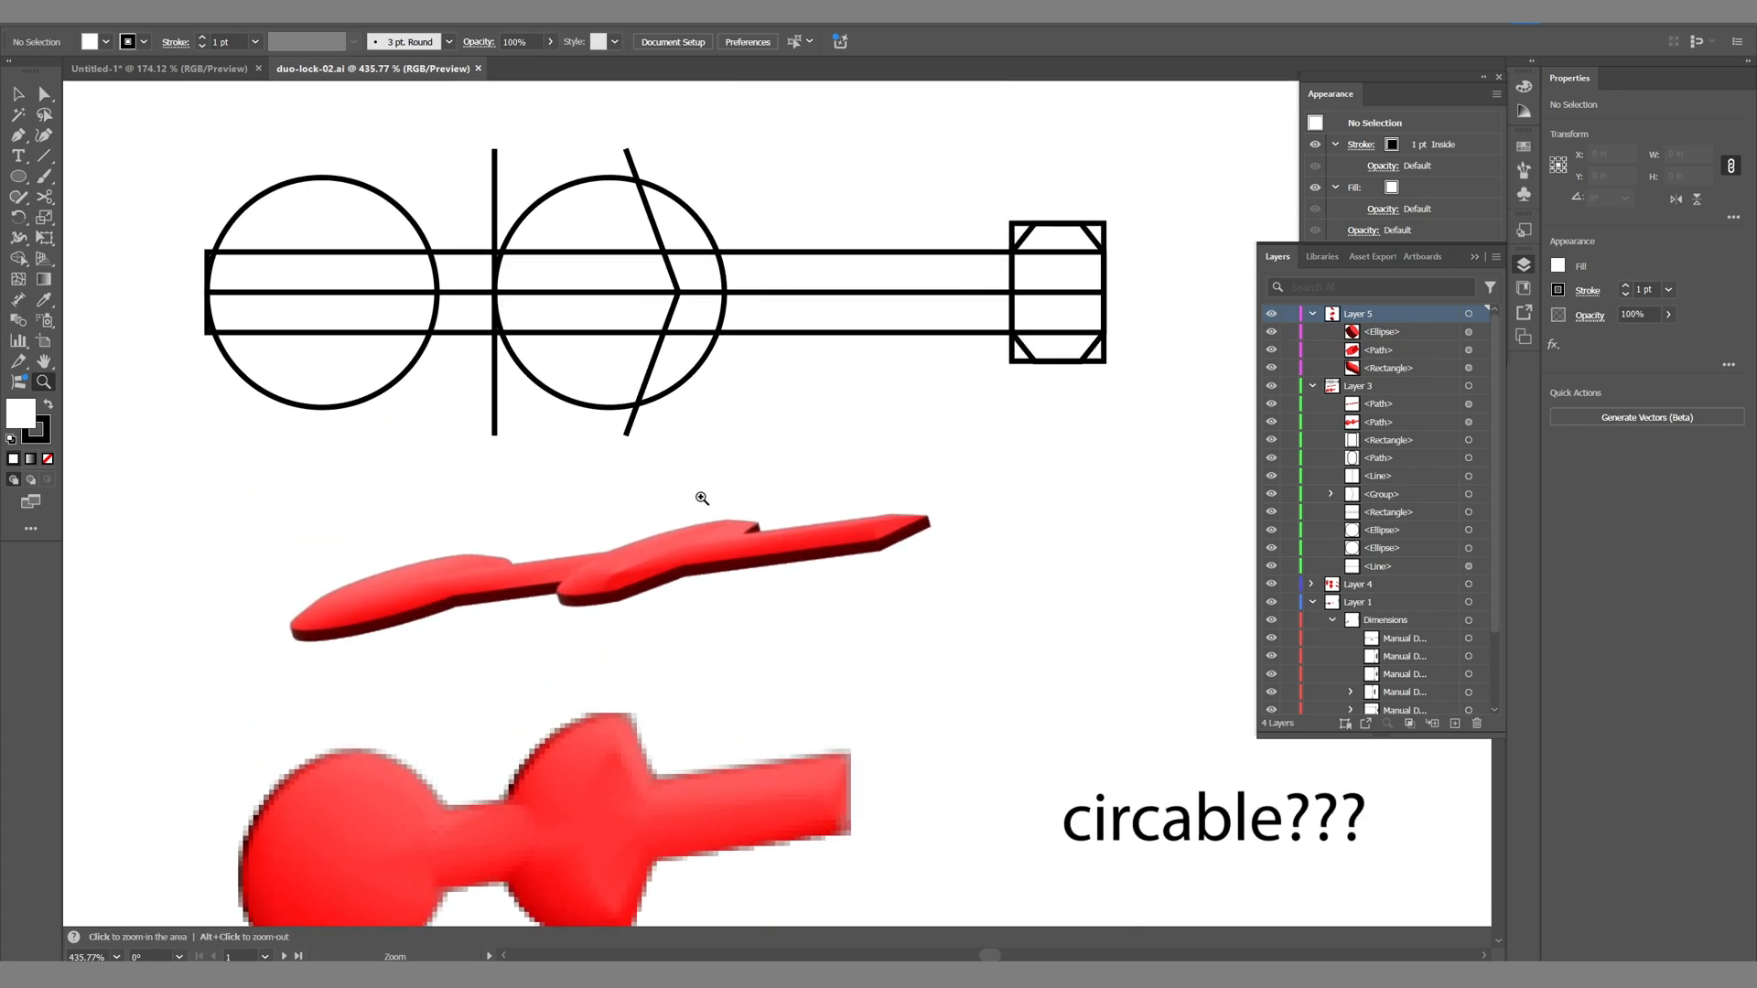
key(v)
click(743, 551)
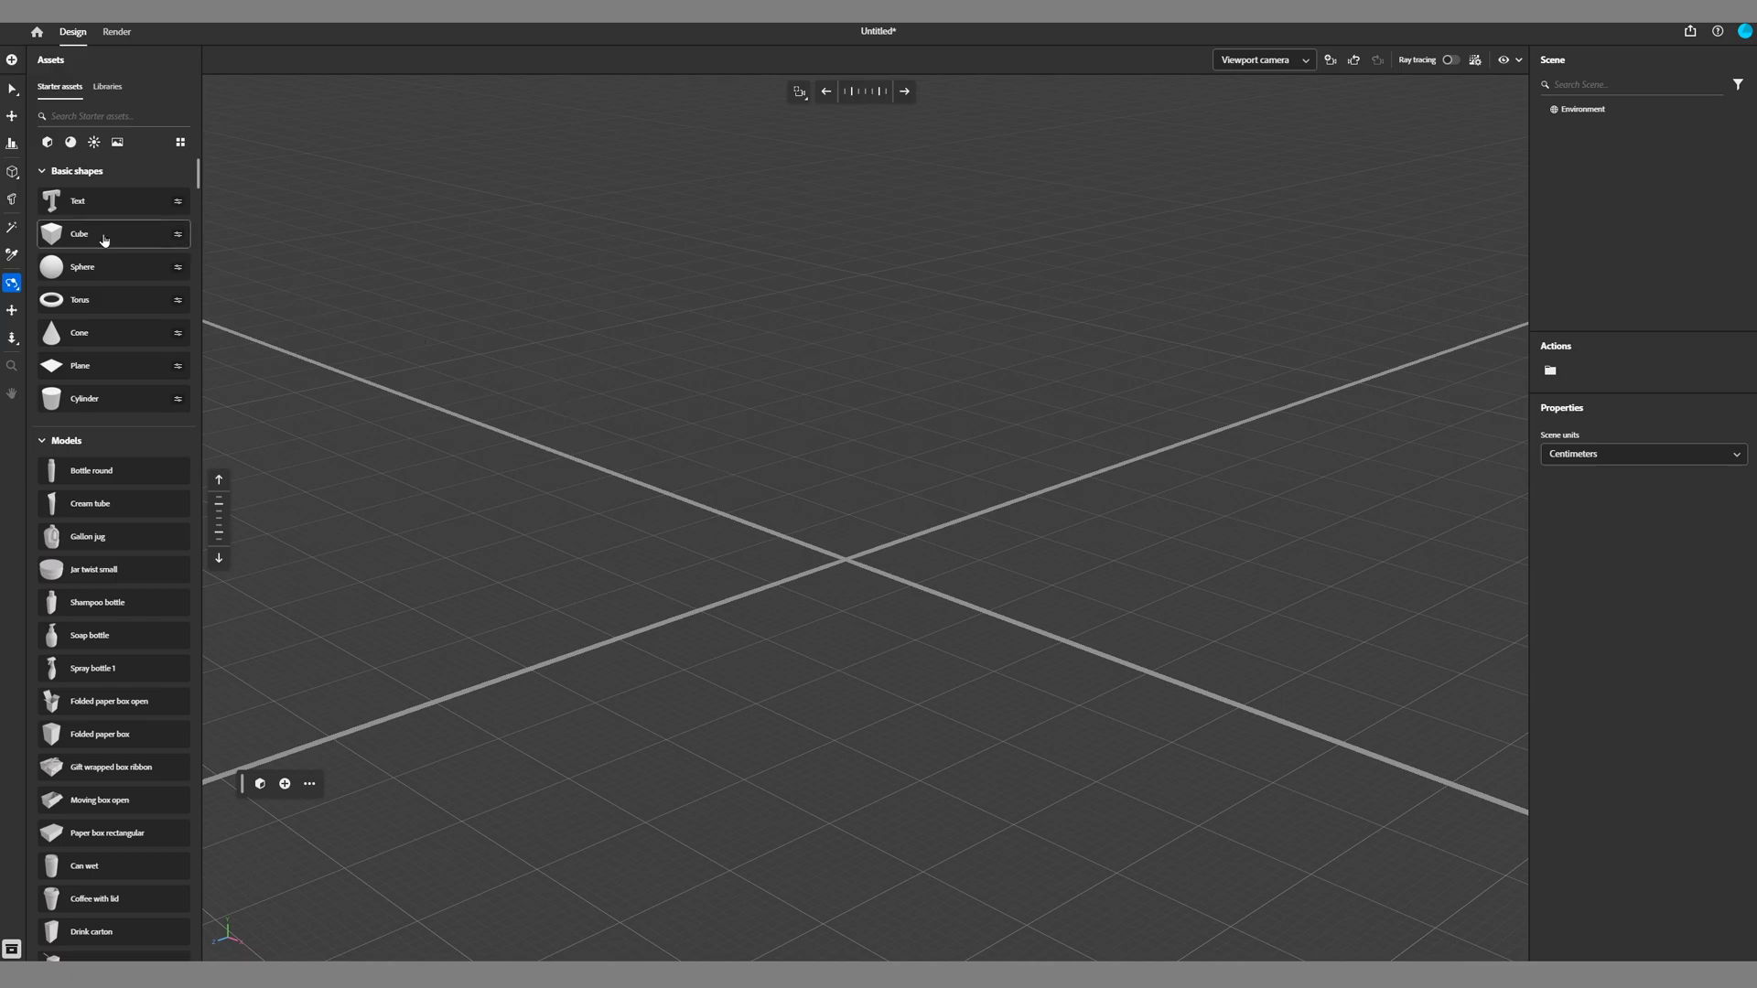
Step: In Substance 3D Stager, add a cube at the centre of the scene and a sphere beside it
mouse_move(101, 239)
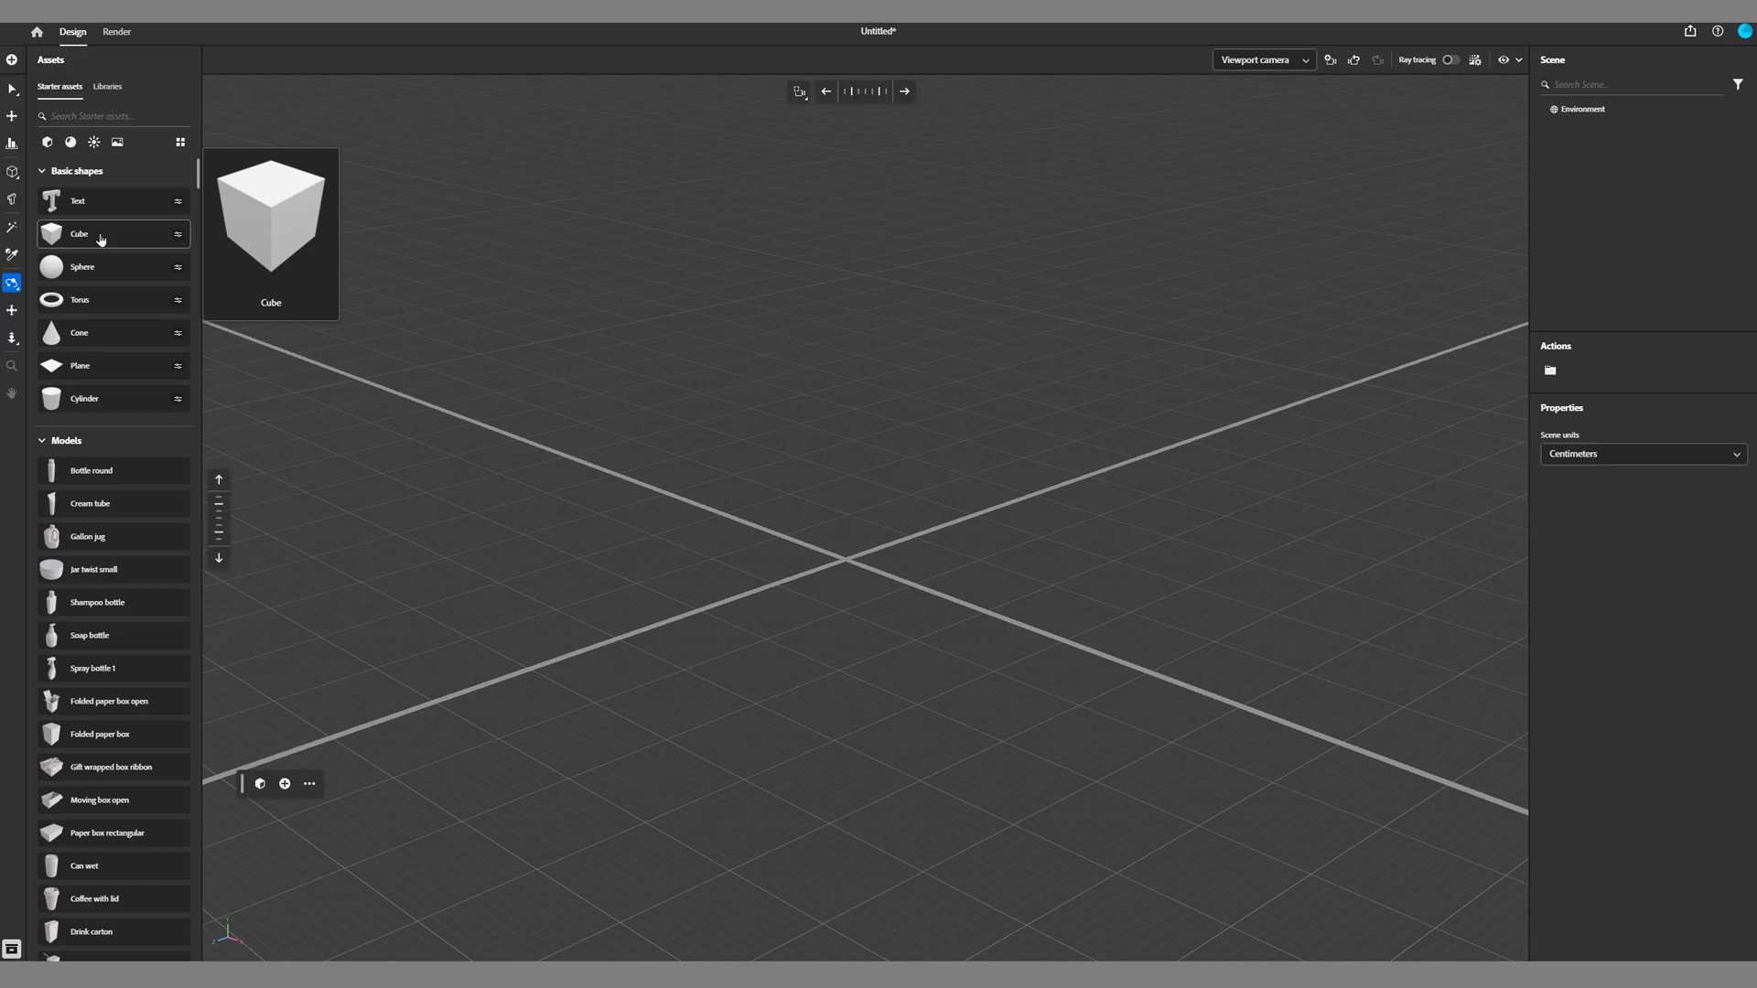
drag(101, 239, 840, 569)
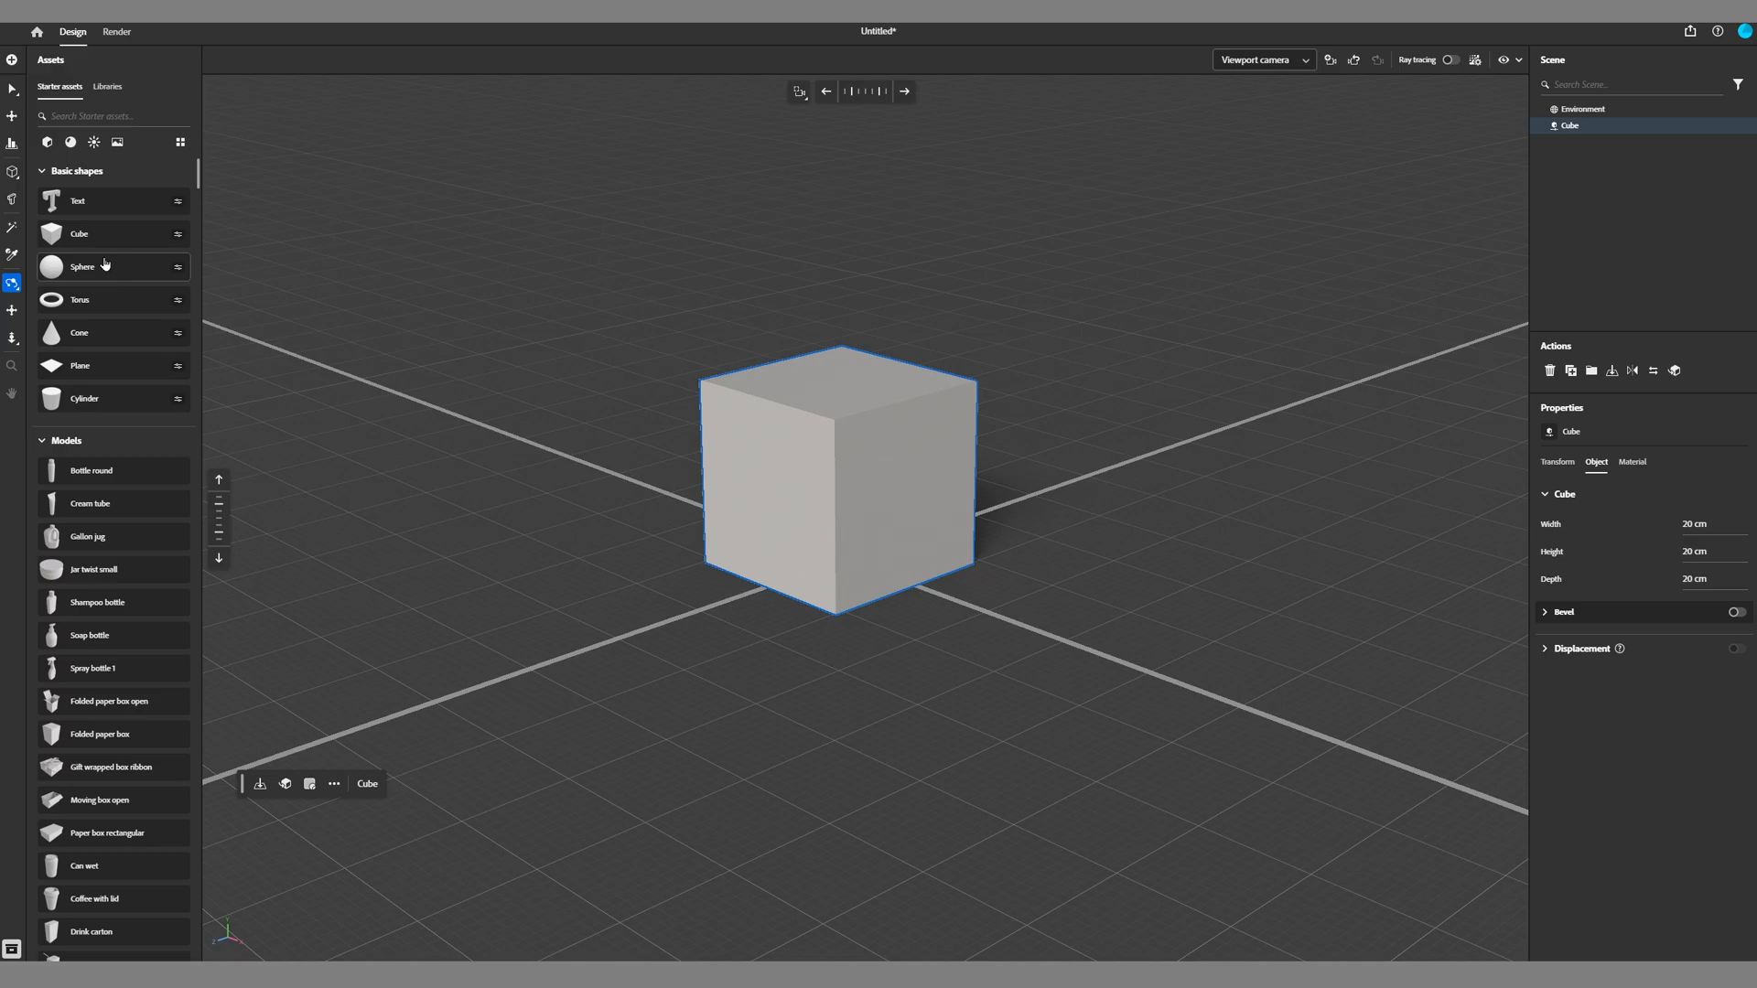
drag(105, 265, 1069, 588)
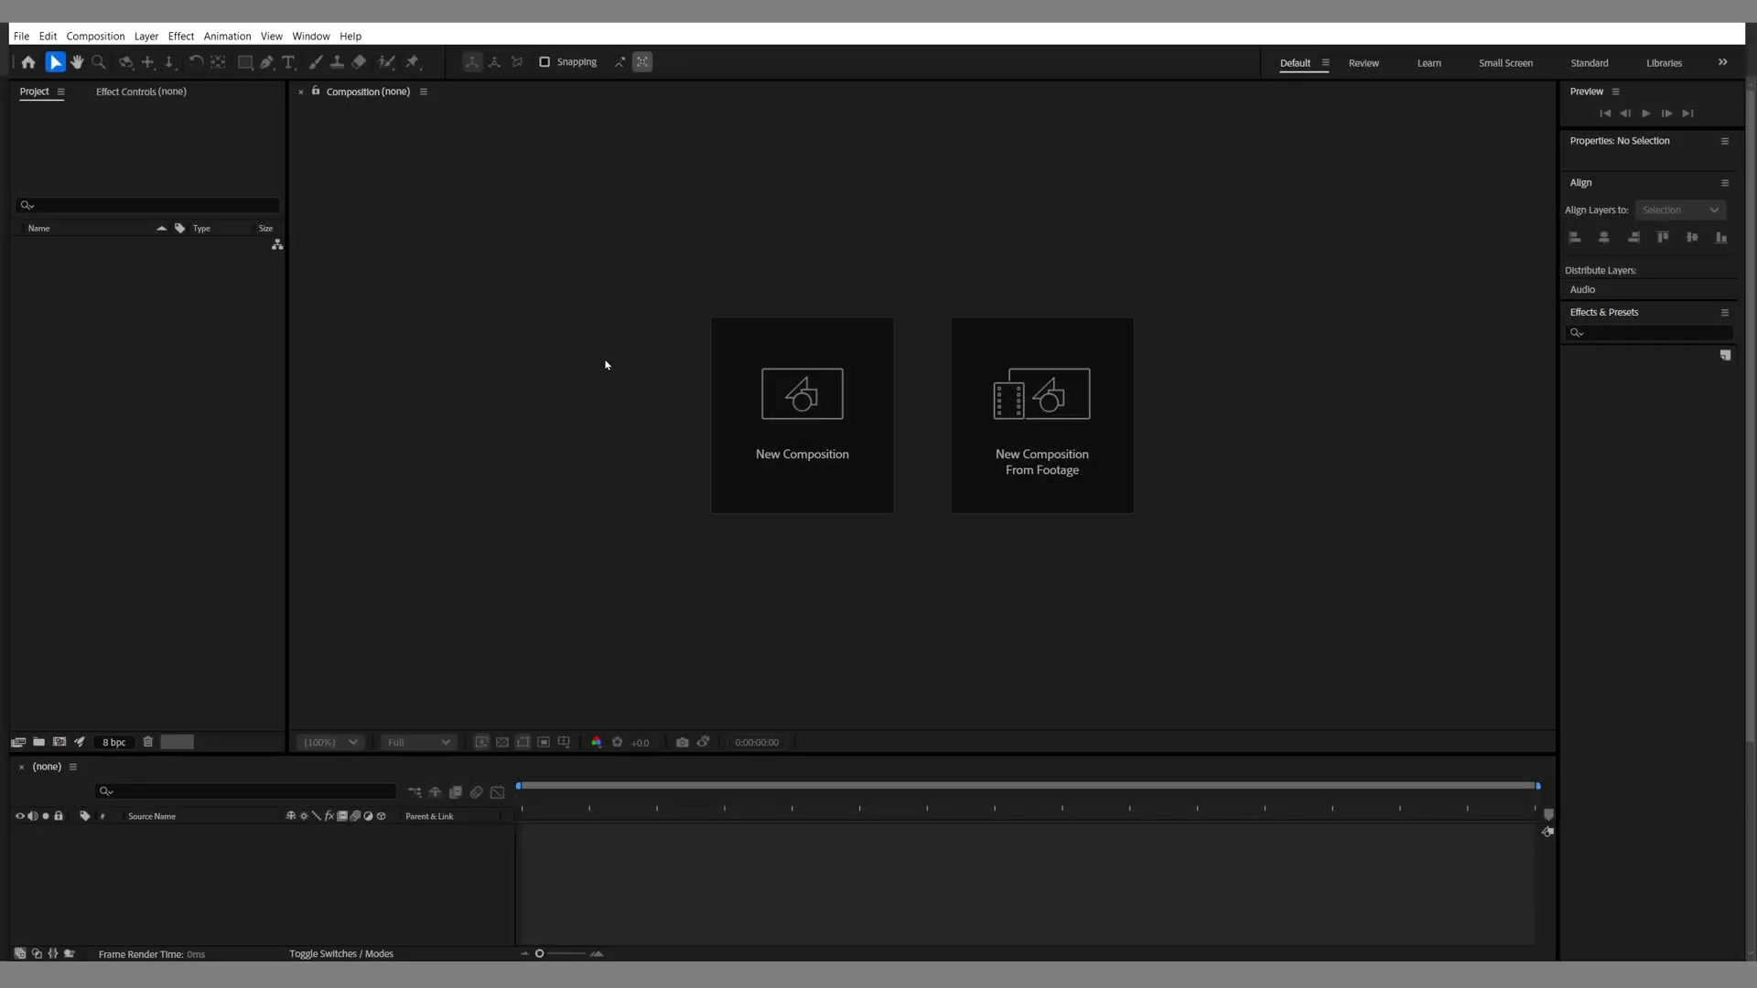
Step: In After Effects, create a 1920x1080, 29.97 fps composition and draw a square about 308 px wide in the frame's upper half
click(791, 410)
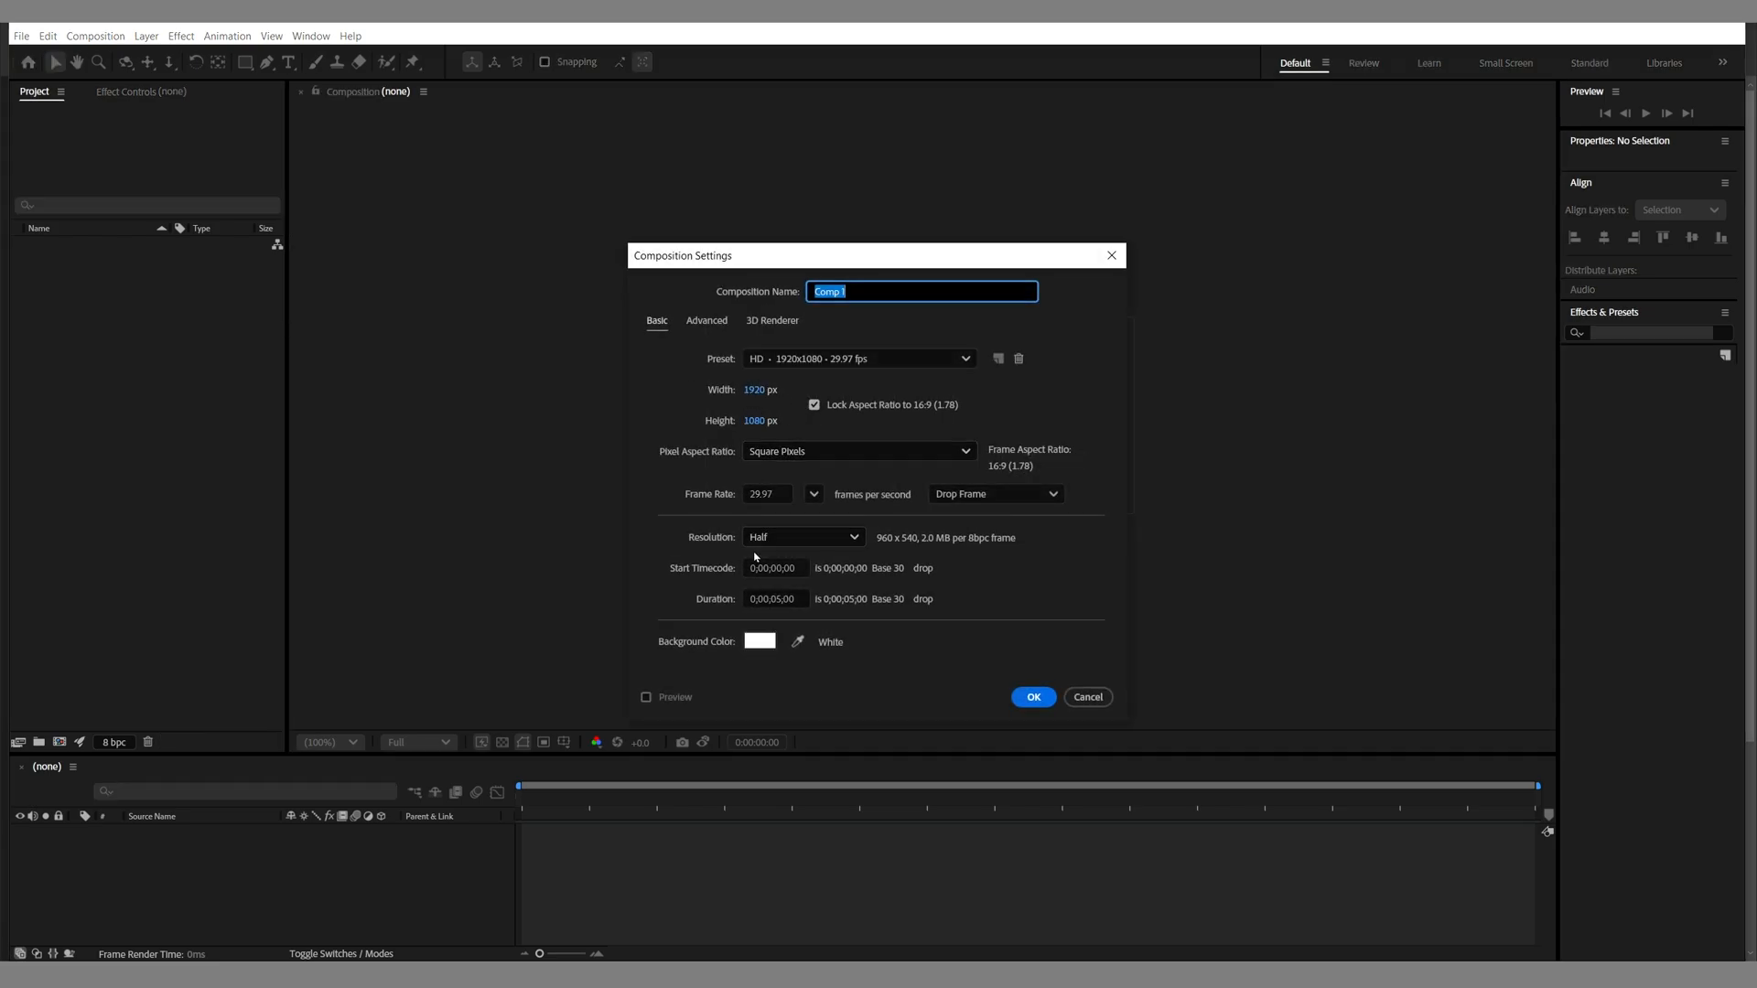
click(1028, 697)
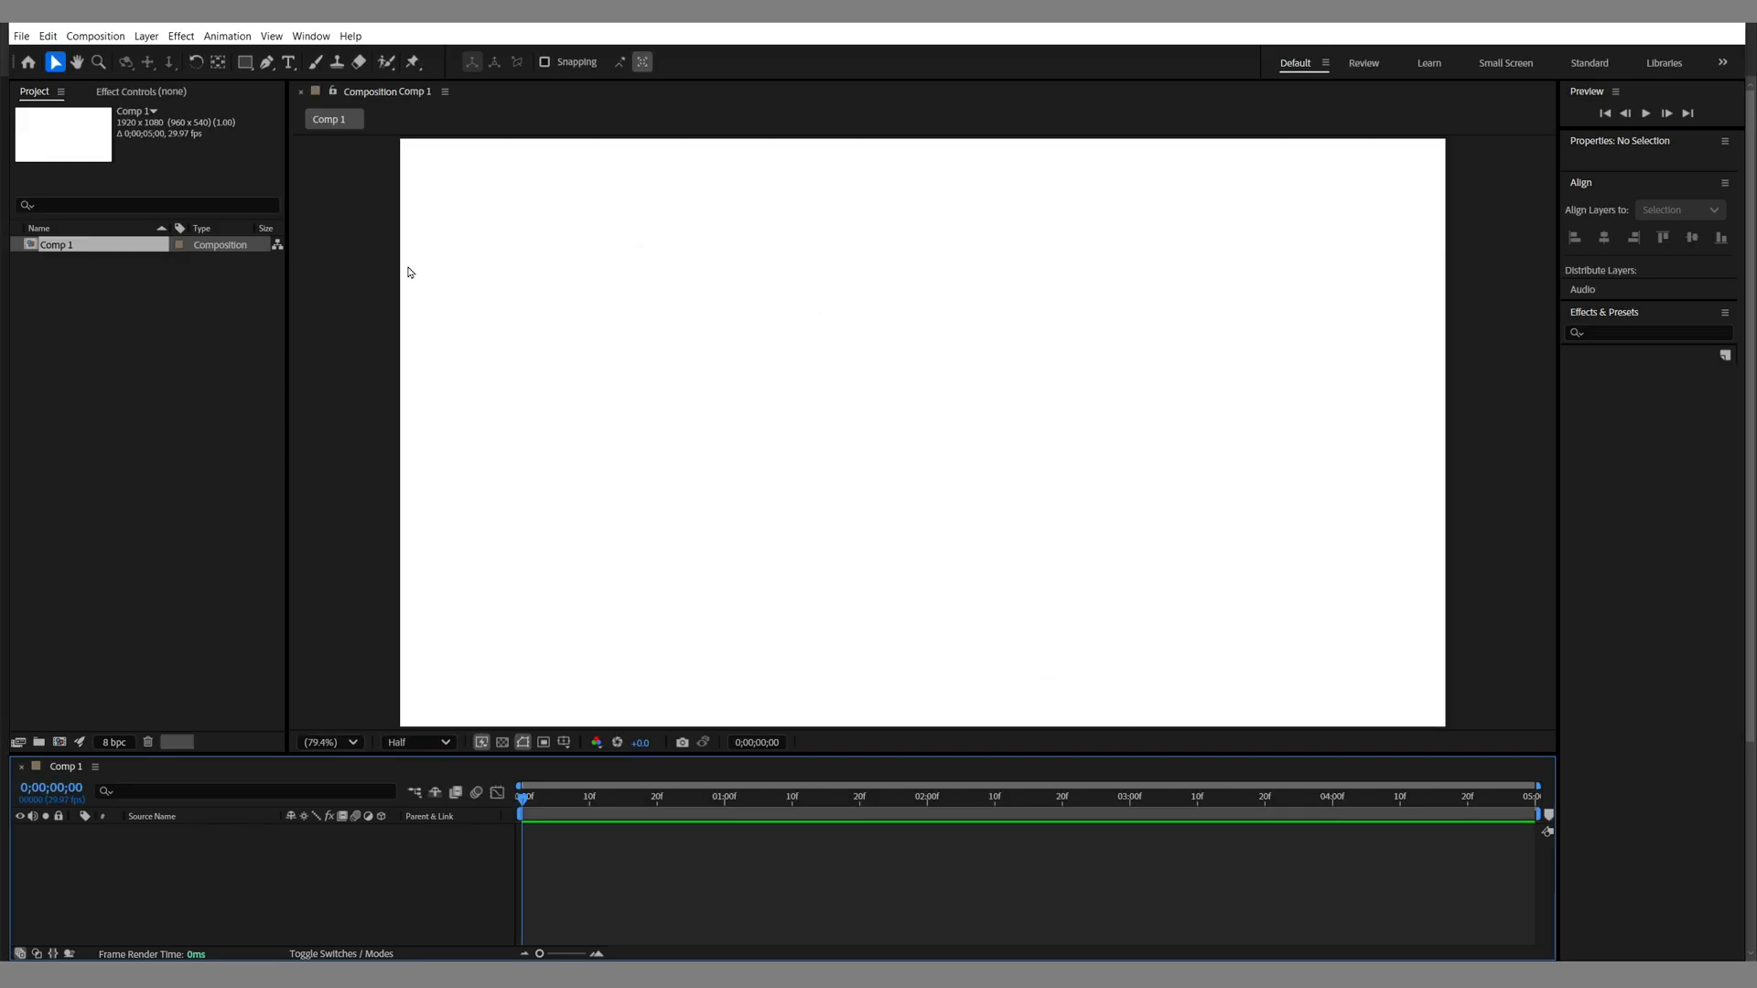
click(246, 62)
drag(784, 211, 952, 379)
key(shift)
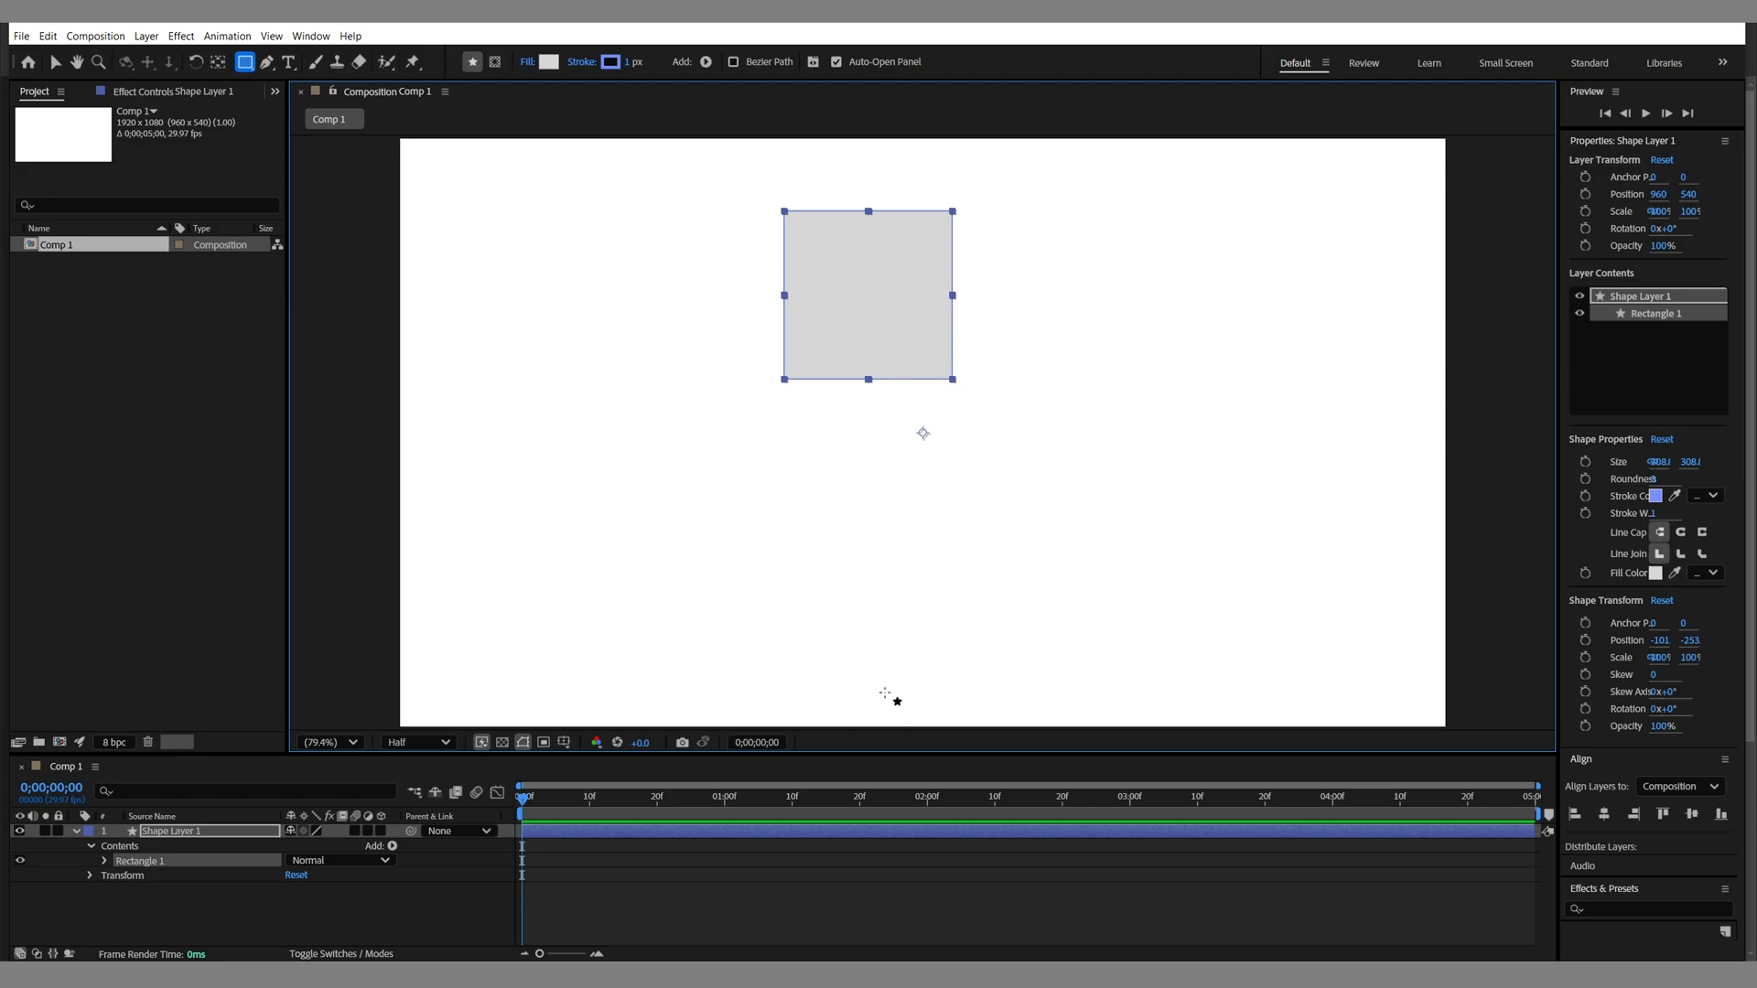
Step: Reveal the square layer's Position property and set its first keyframe at 0;00;00;10
click(149, 832)
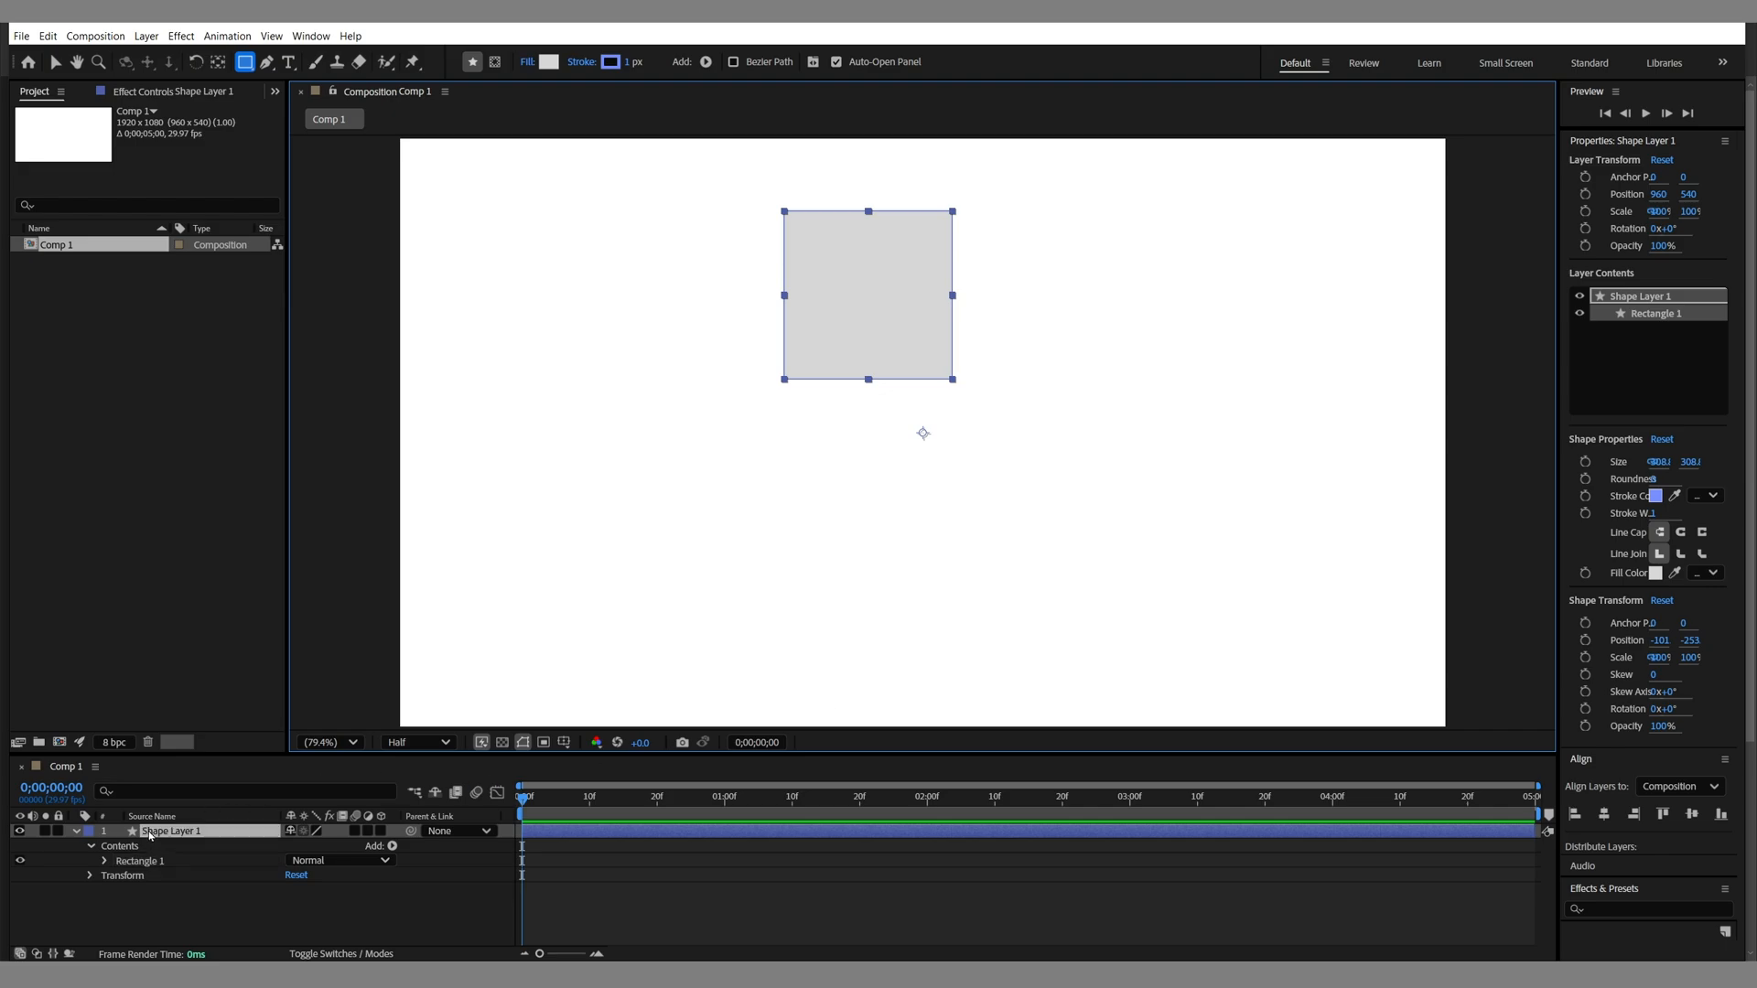
key(p)
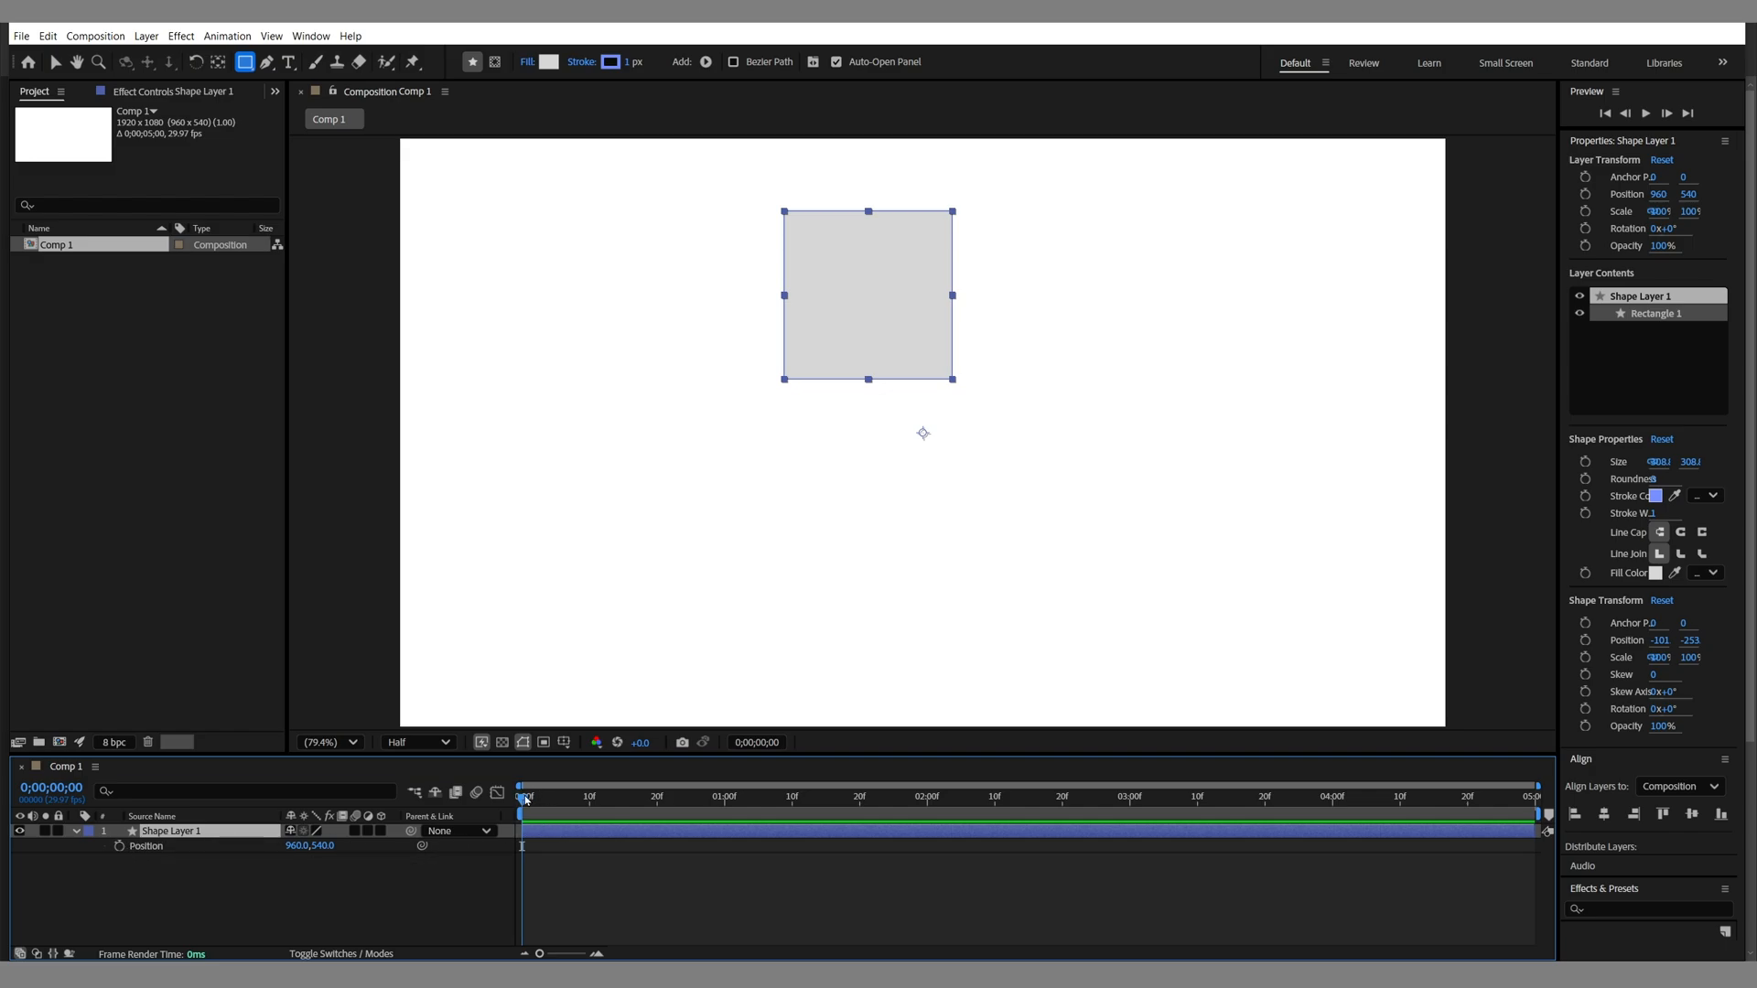
drag(518, 811, 590, 791)
click(119, 846)
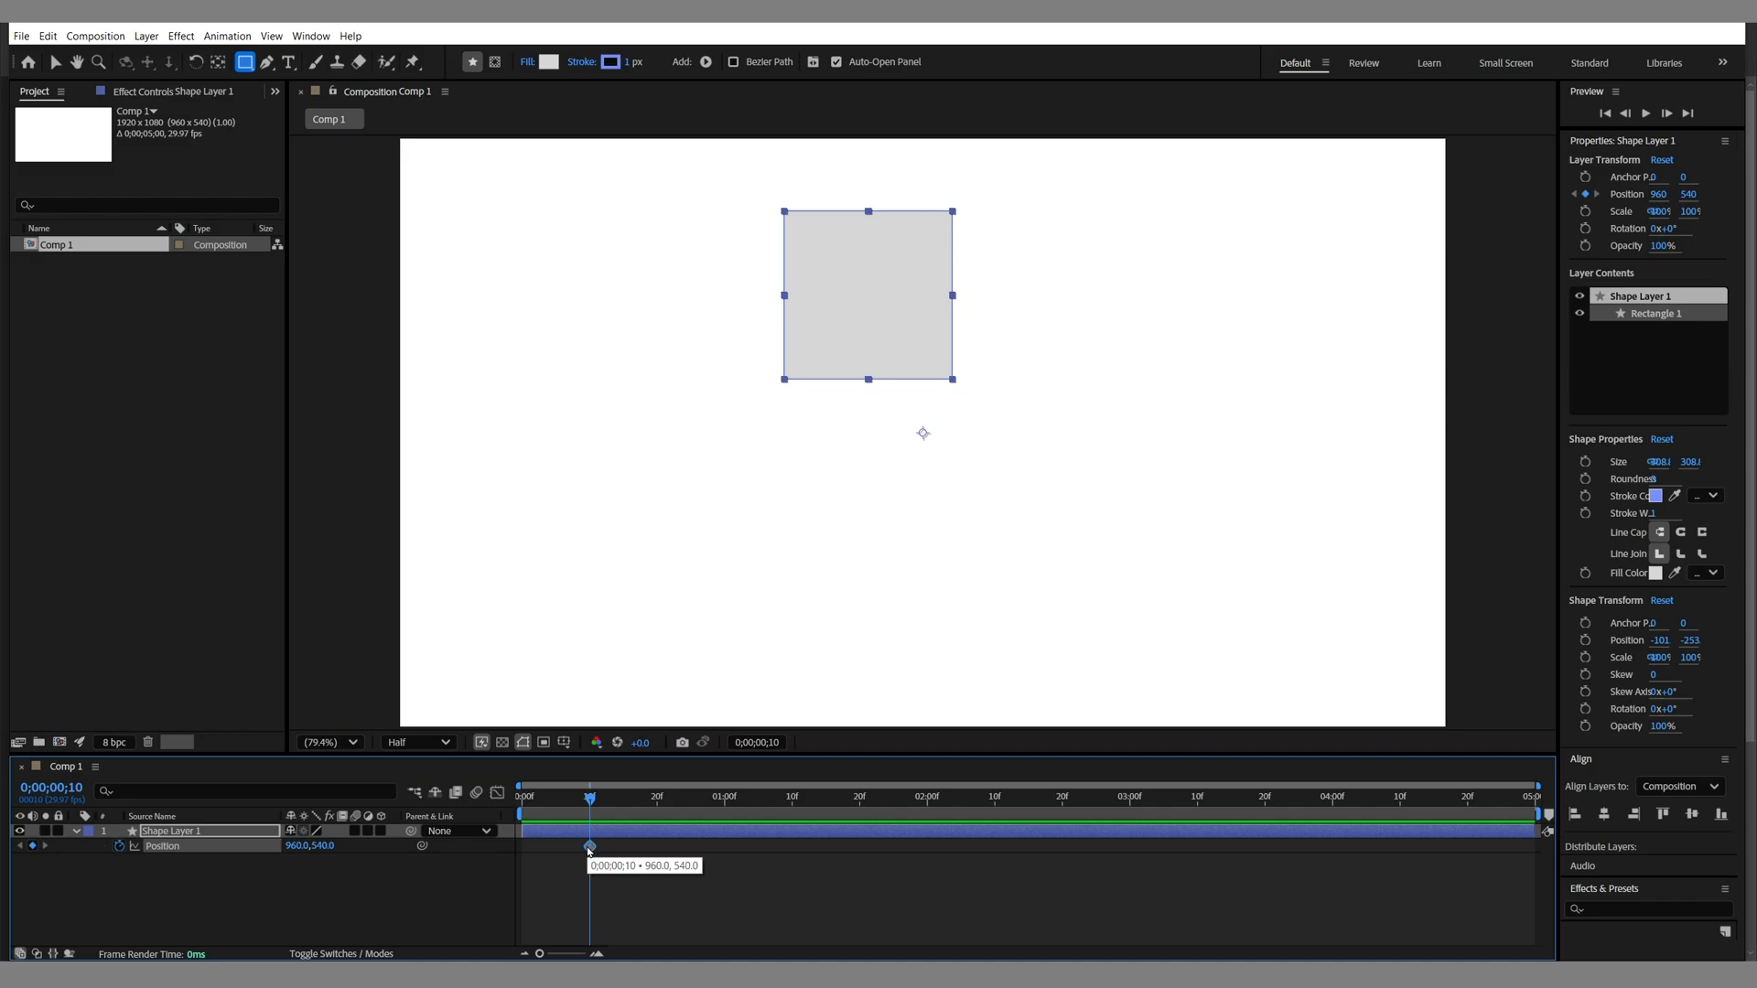
Step: Add a second Position keyframe at 0;00;02;00 by moving the square straight down to the frame's lower edge
drag(755, 812, 926, 812)
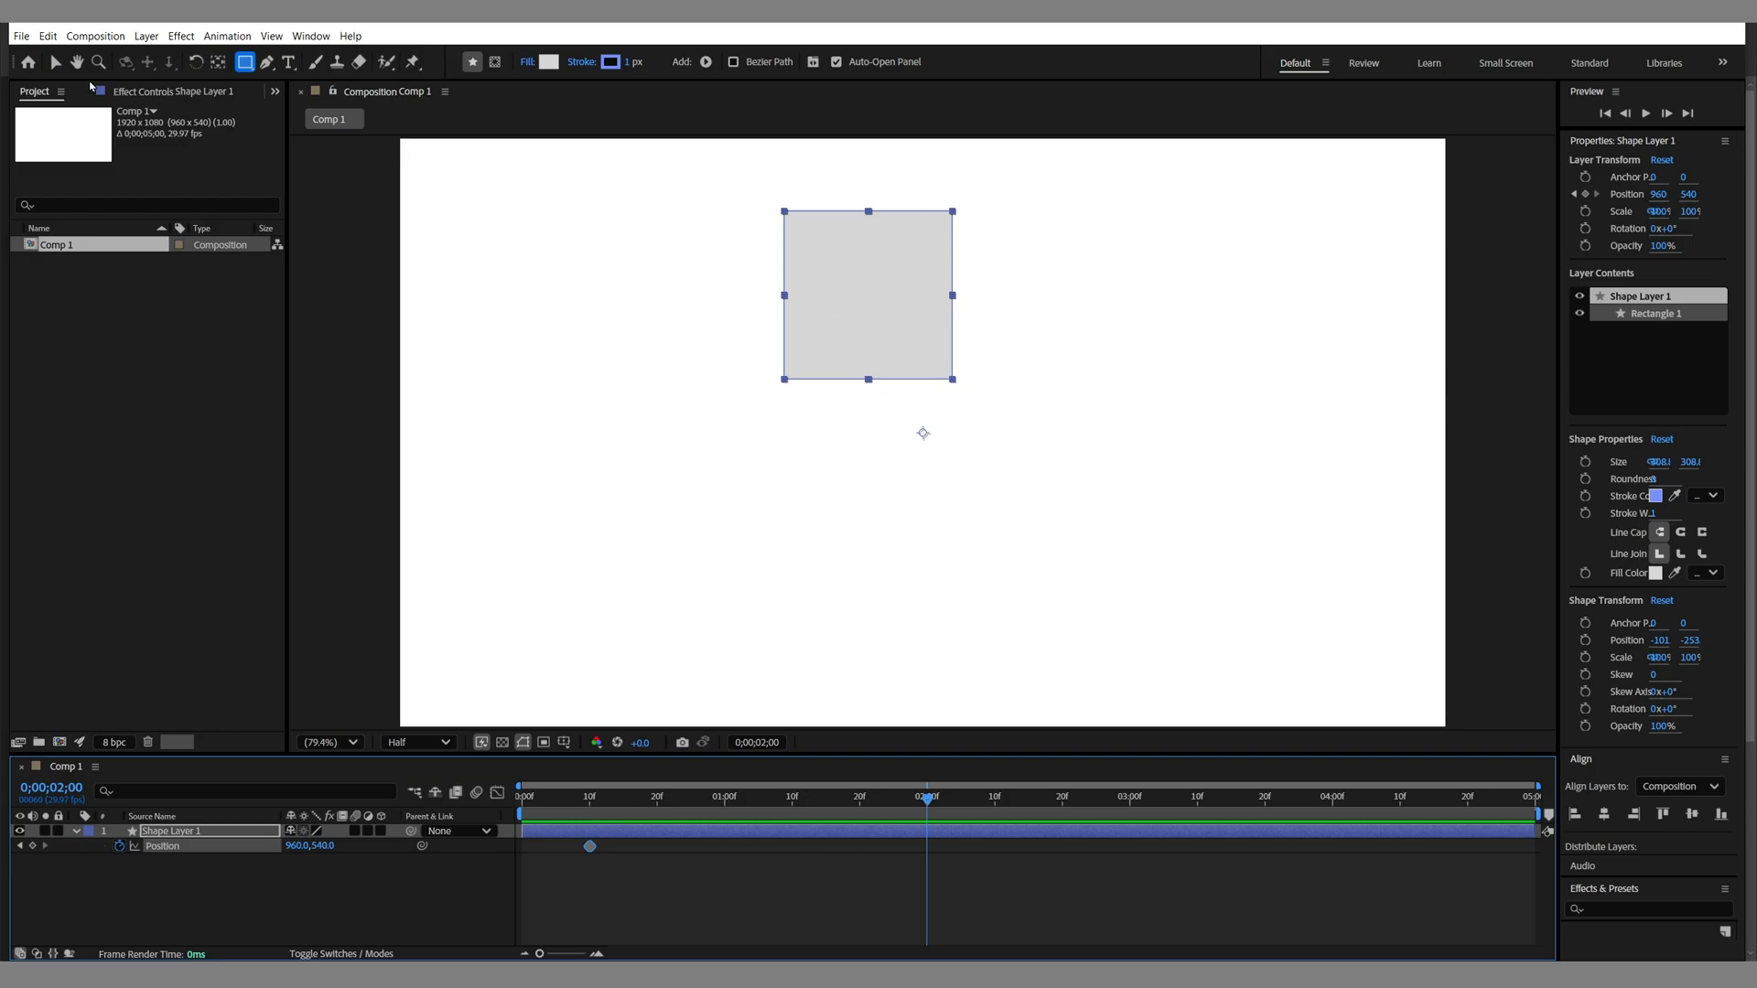
click(55, 62)
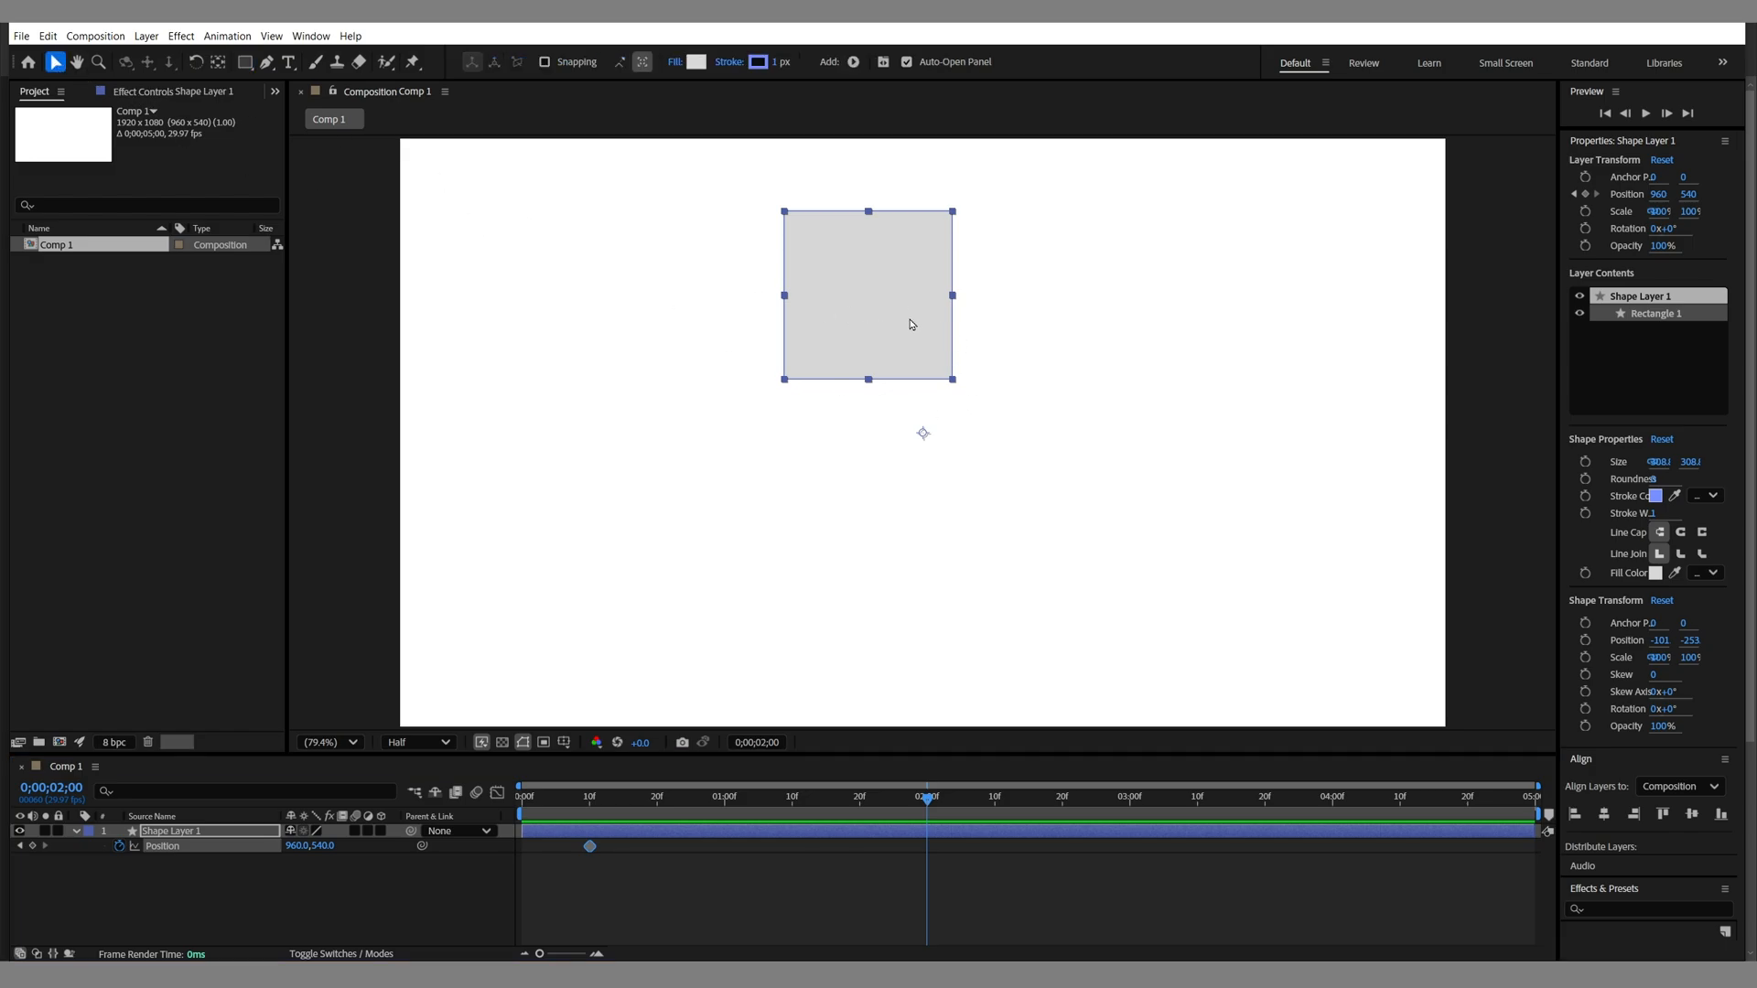
drag(916, 322, 920, 672)
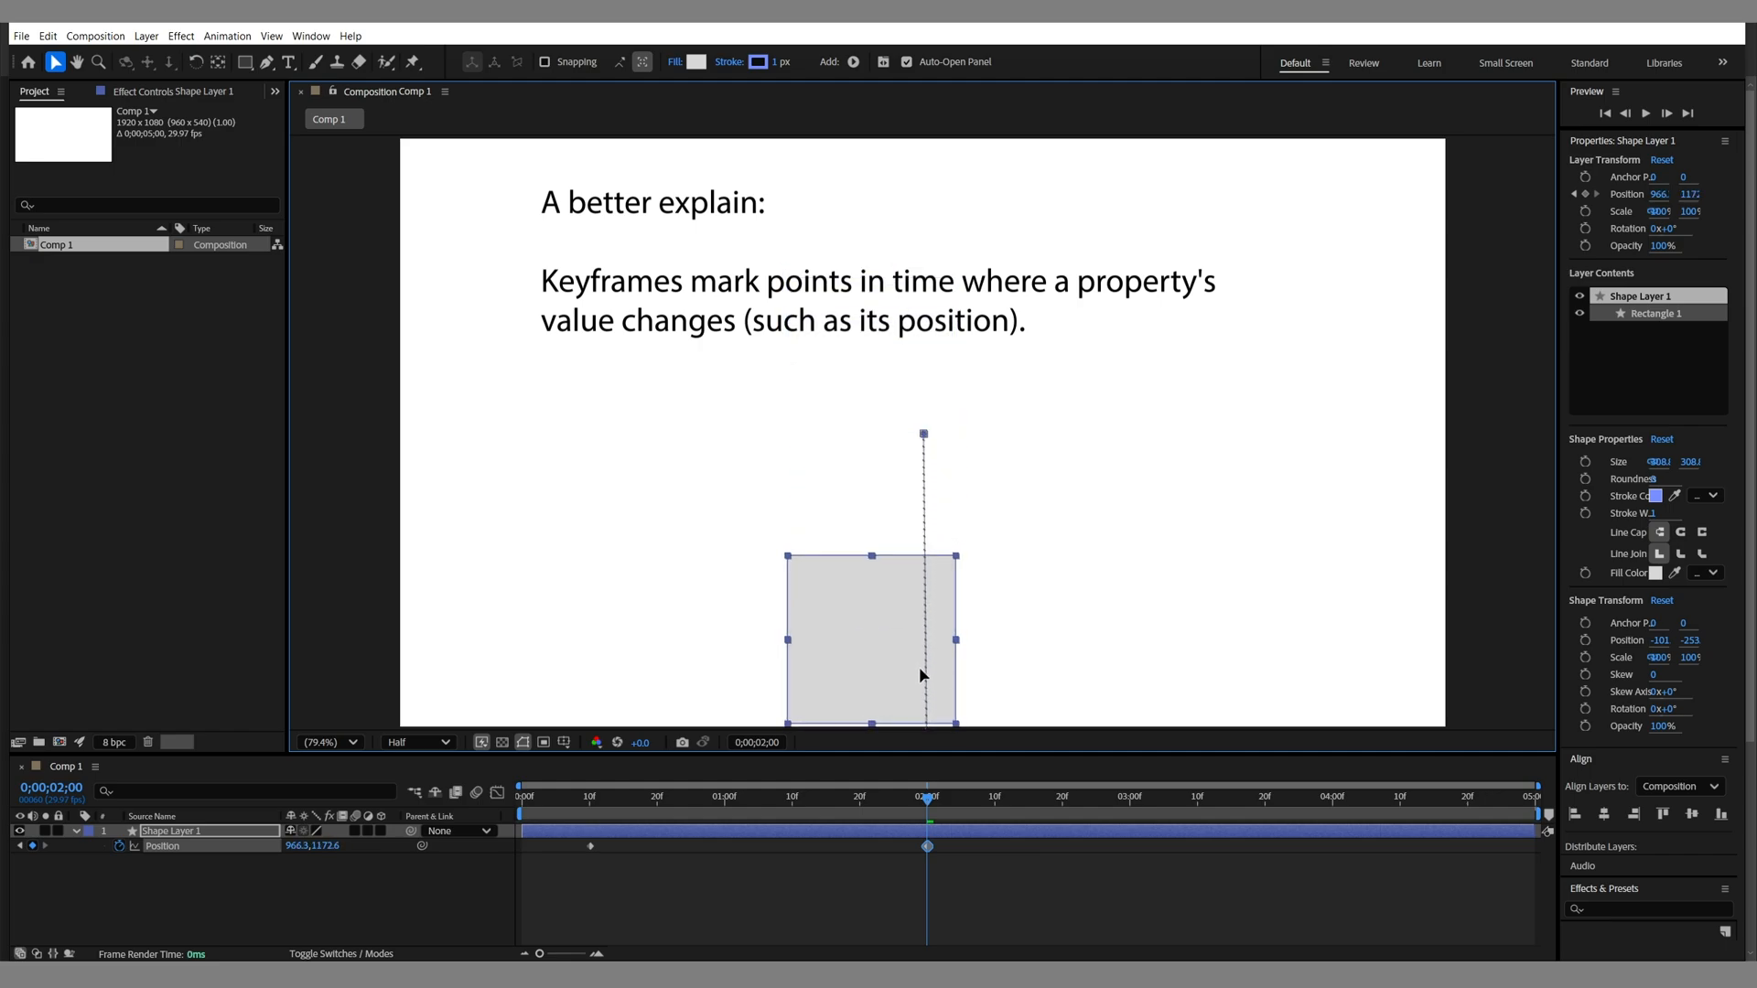
Step: Return the playhead to the start of the timeline and play the square's position animation
mouse_move(934, 795)
mouse_down()
mouse_move(961, 796)
mouse_move(933, 796)
mouse_up()
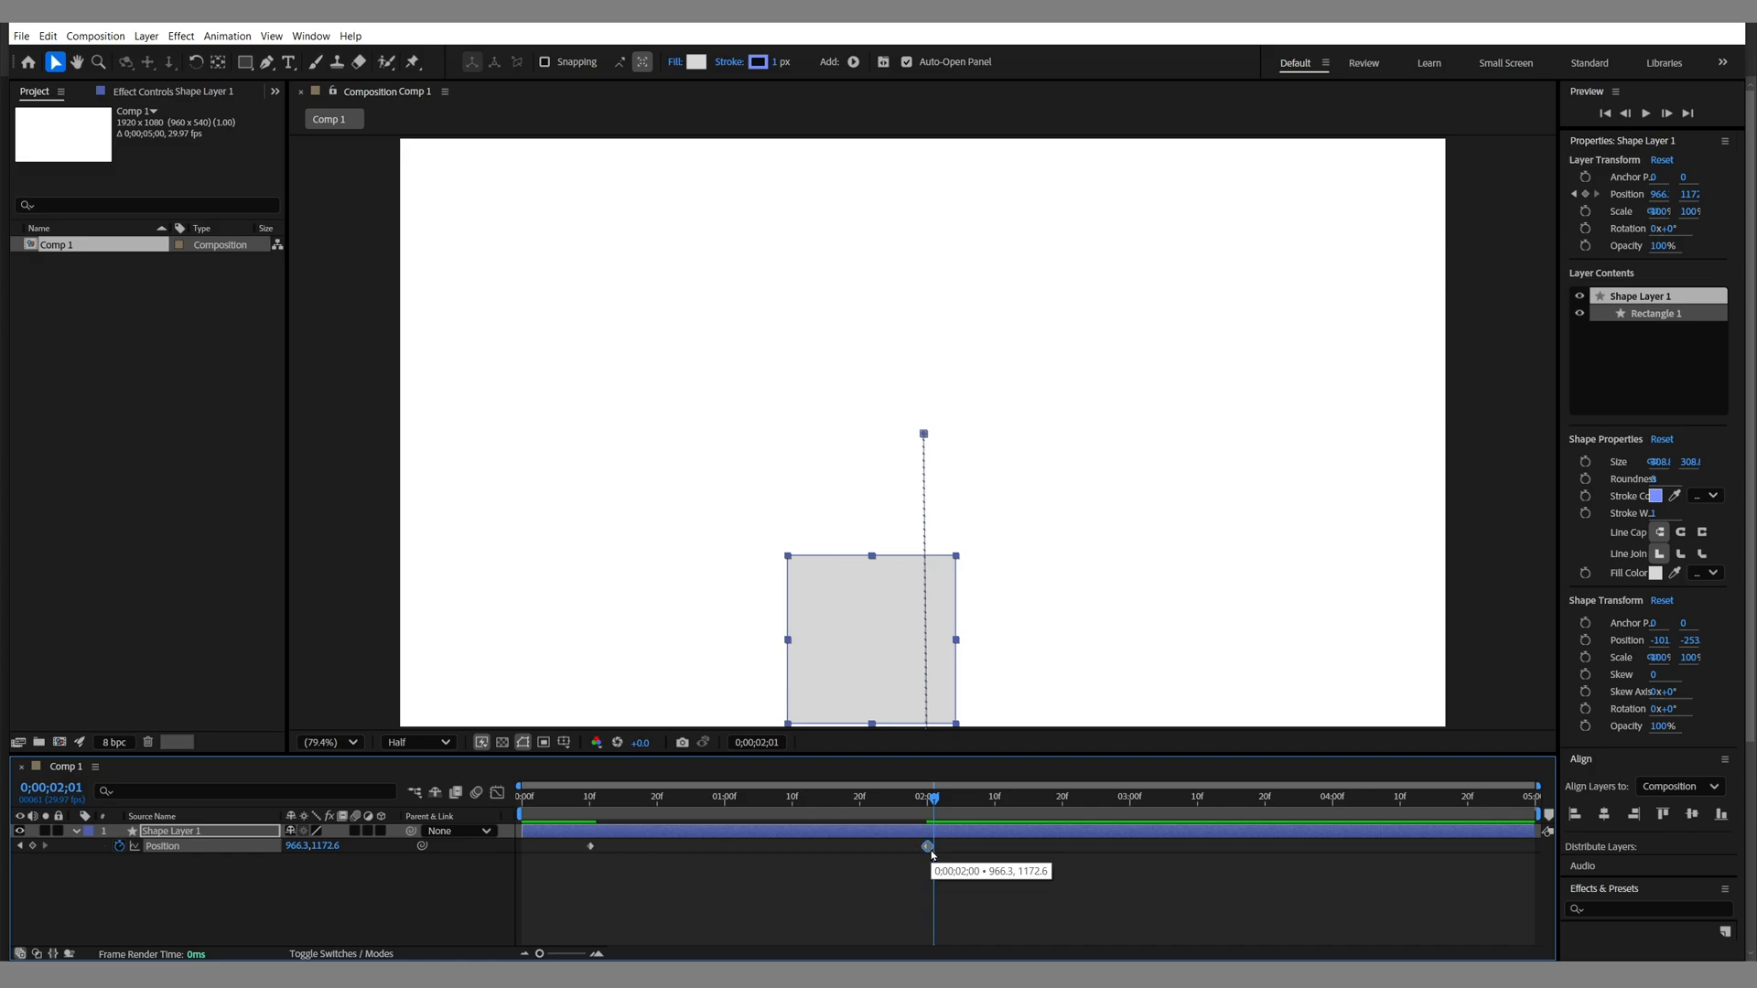
drag(935, 799, 523, 797)
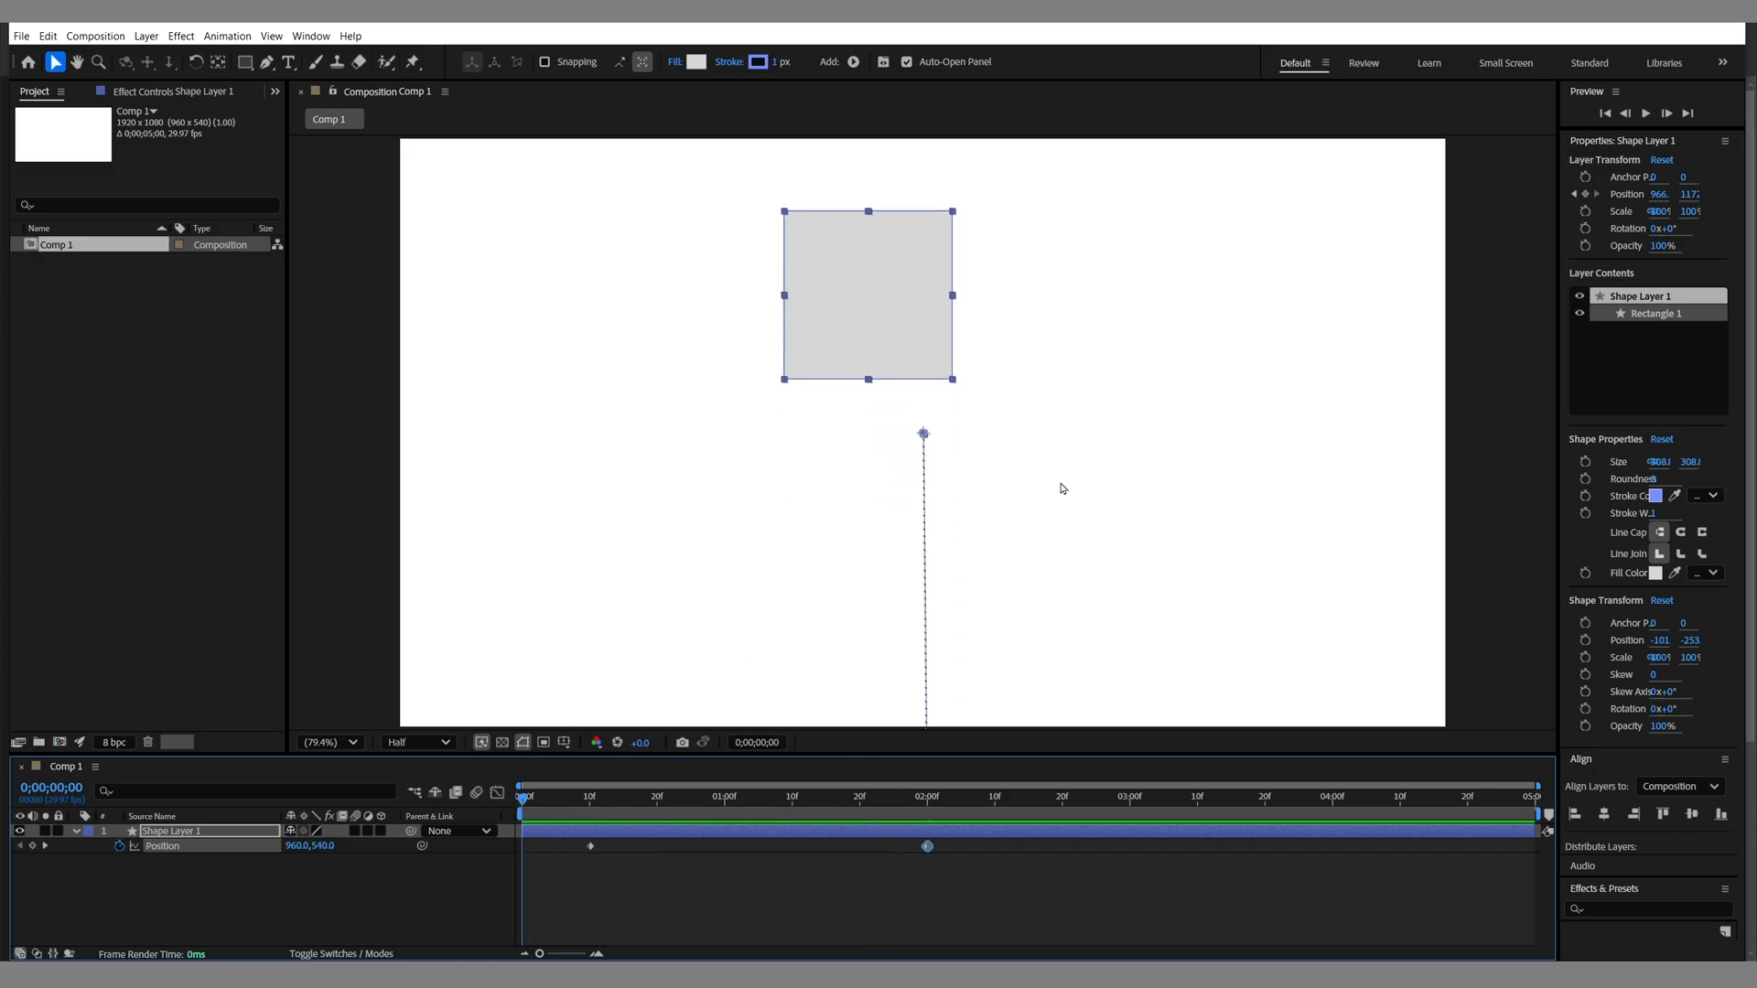
click(1644, 113)
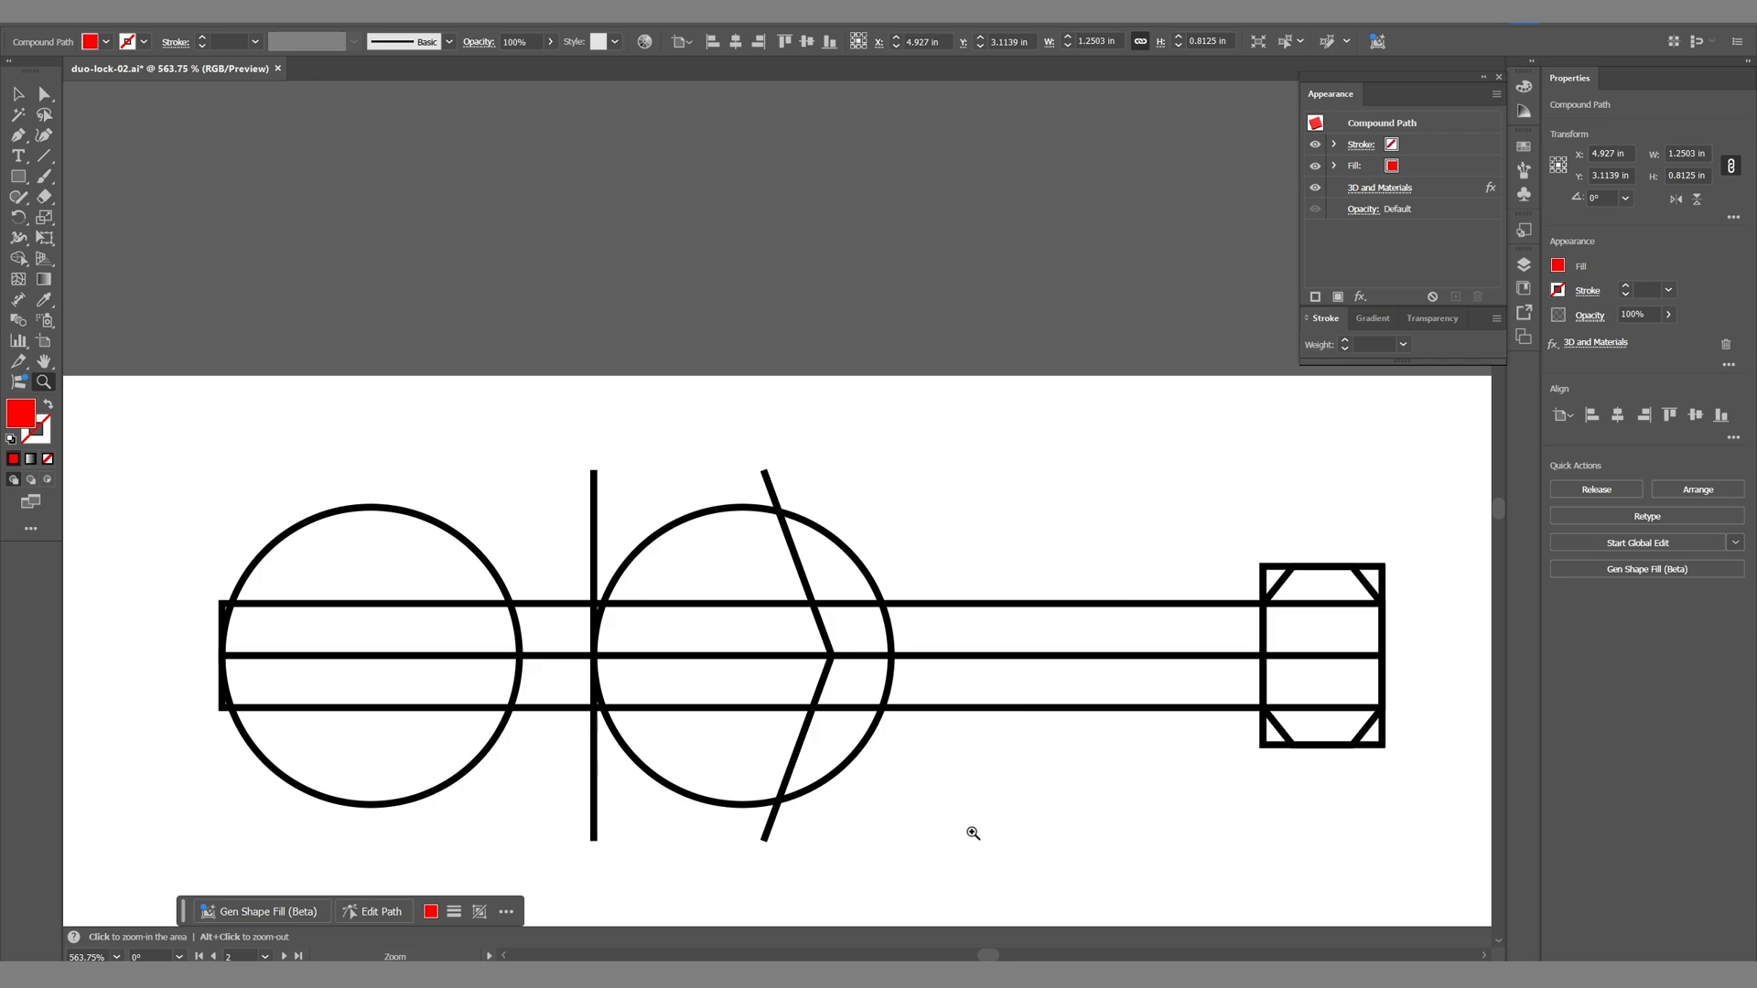
Step: Select the extruded 3D lock arm below its flat red silhouette and shift it slightly to X 1.6454 in, Y 2.9808 in
drag(969, 832, 902, 466)
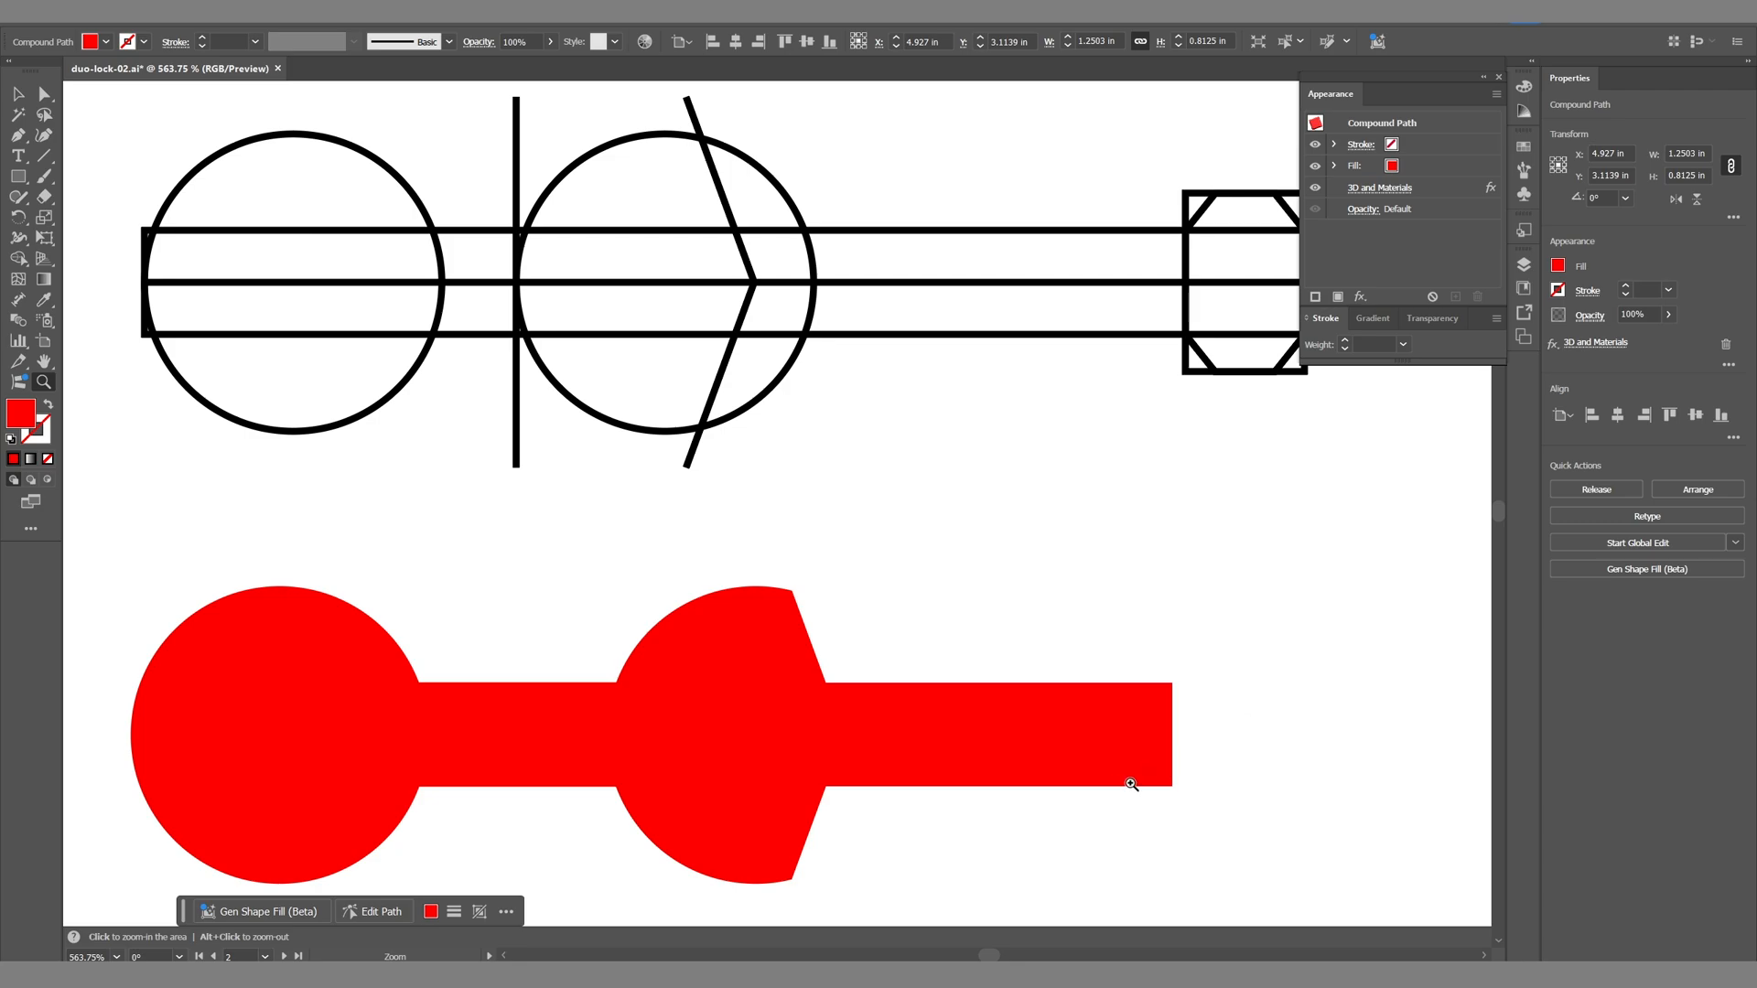
key(space)
drag(1012, 847, 1024, 13)
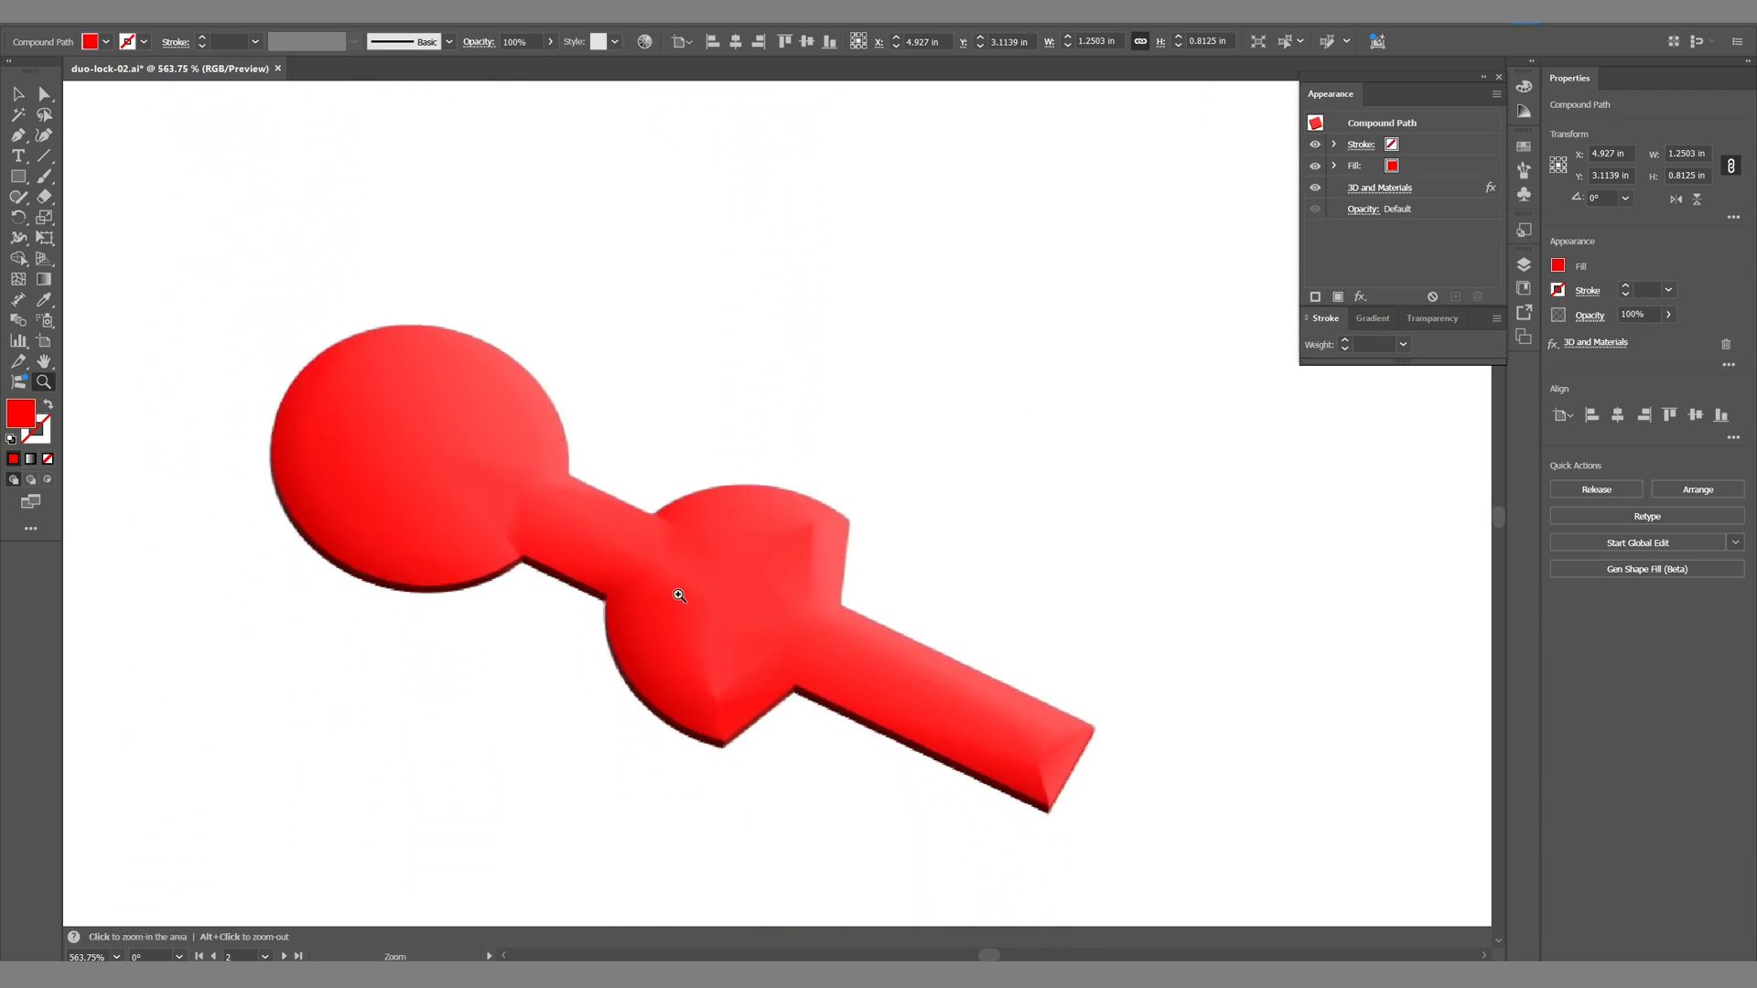
click(679, 595)
key(v)
click(785, 480)
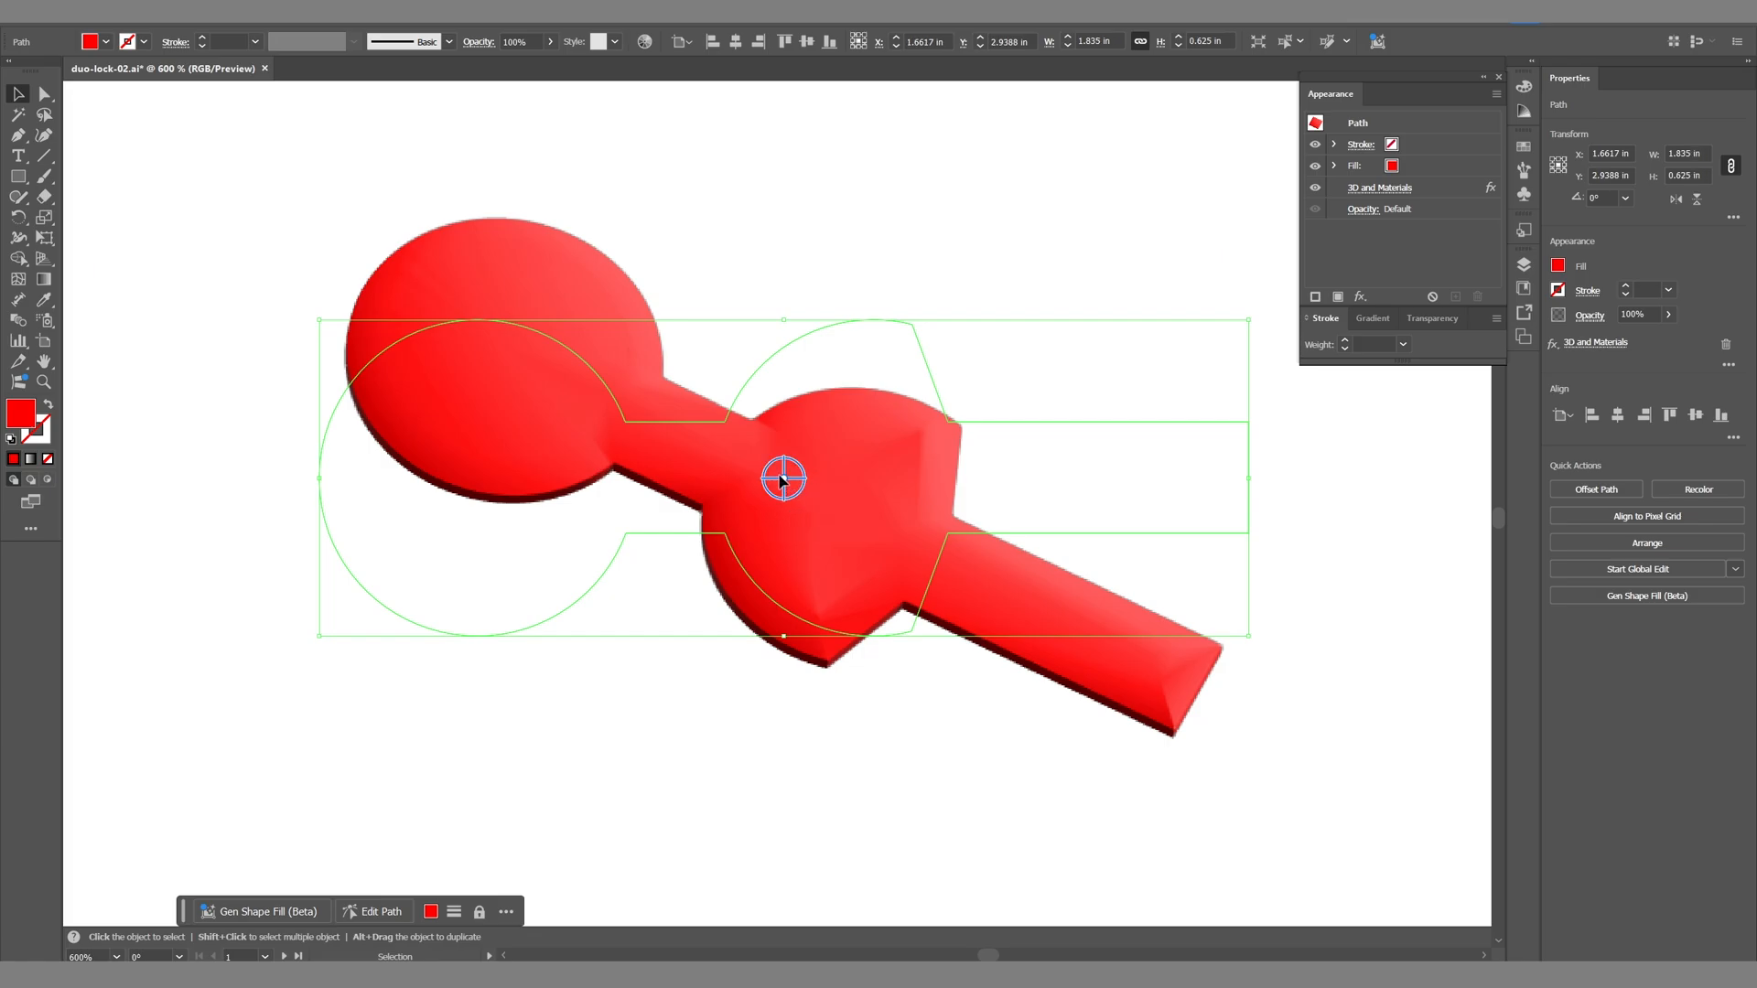
drag(780, 475, 772, 497)
Step: Rotate the extruded lock arm freeform in 3D until its face points almost straight at the viewer
key(space)
mouse_move(901, 302)
mouse_down()
mouse_move(786, 568)
mouse_move(758, 444)
mouse_move(760, 494)
mouse_up()
key(z)
key(space)
key(b)
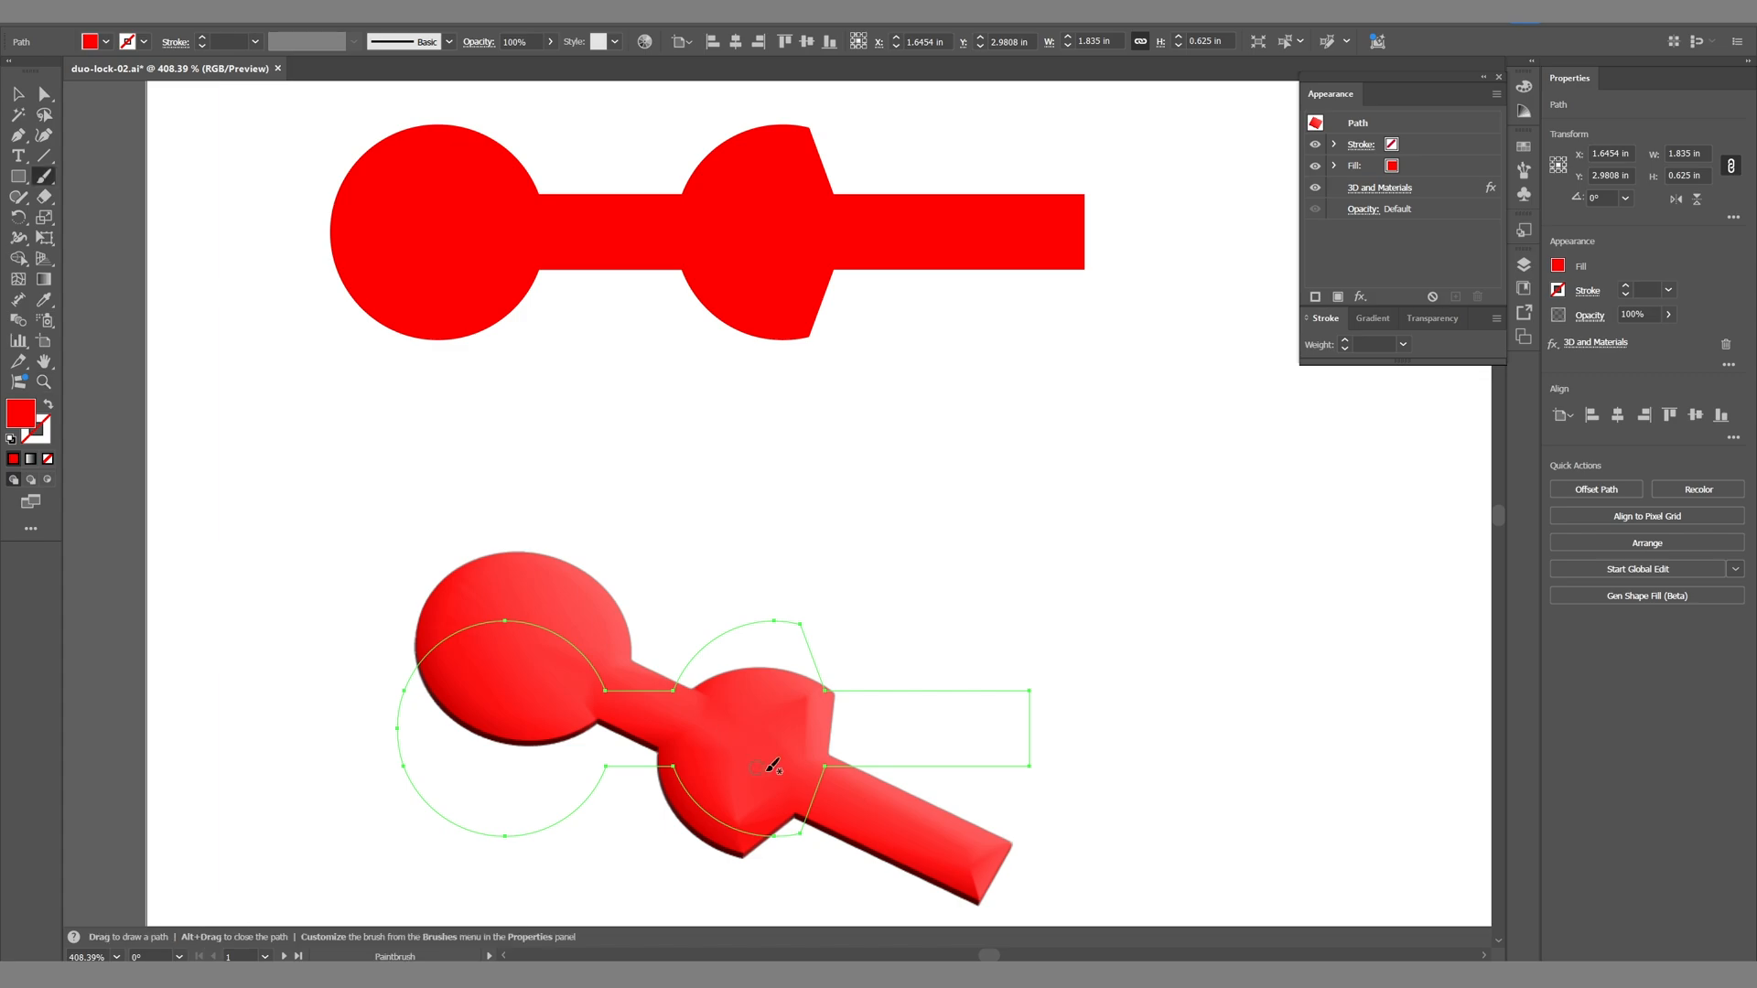
key(v)
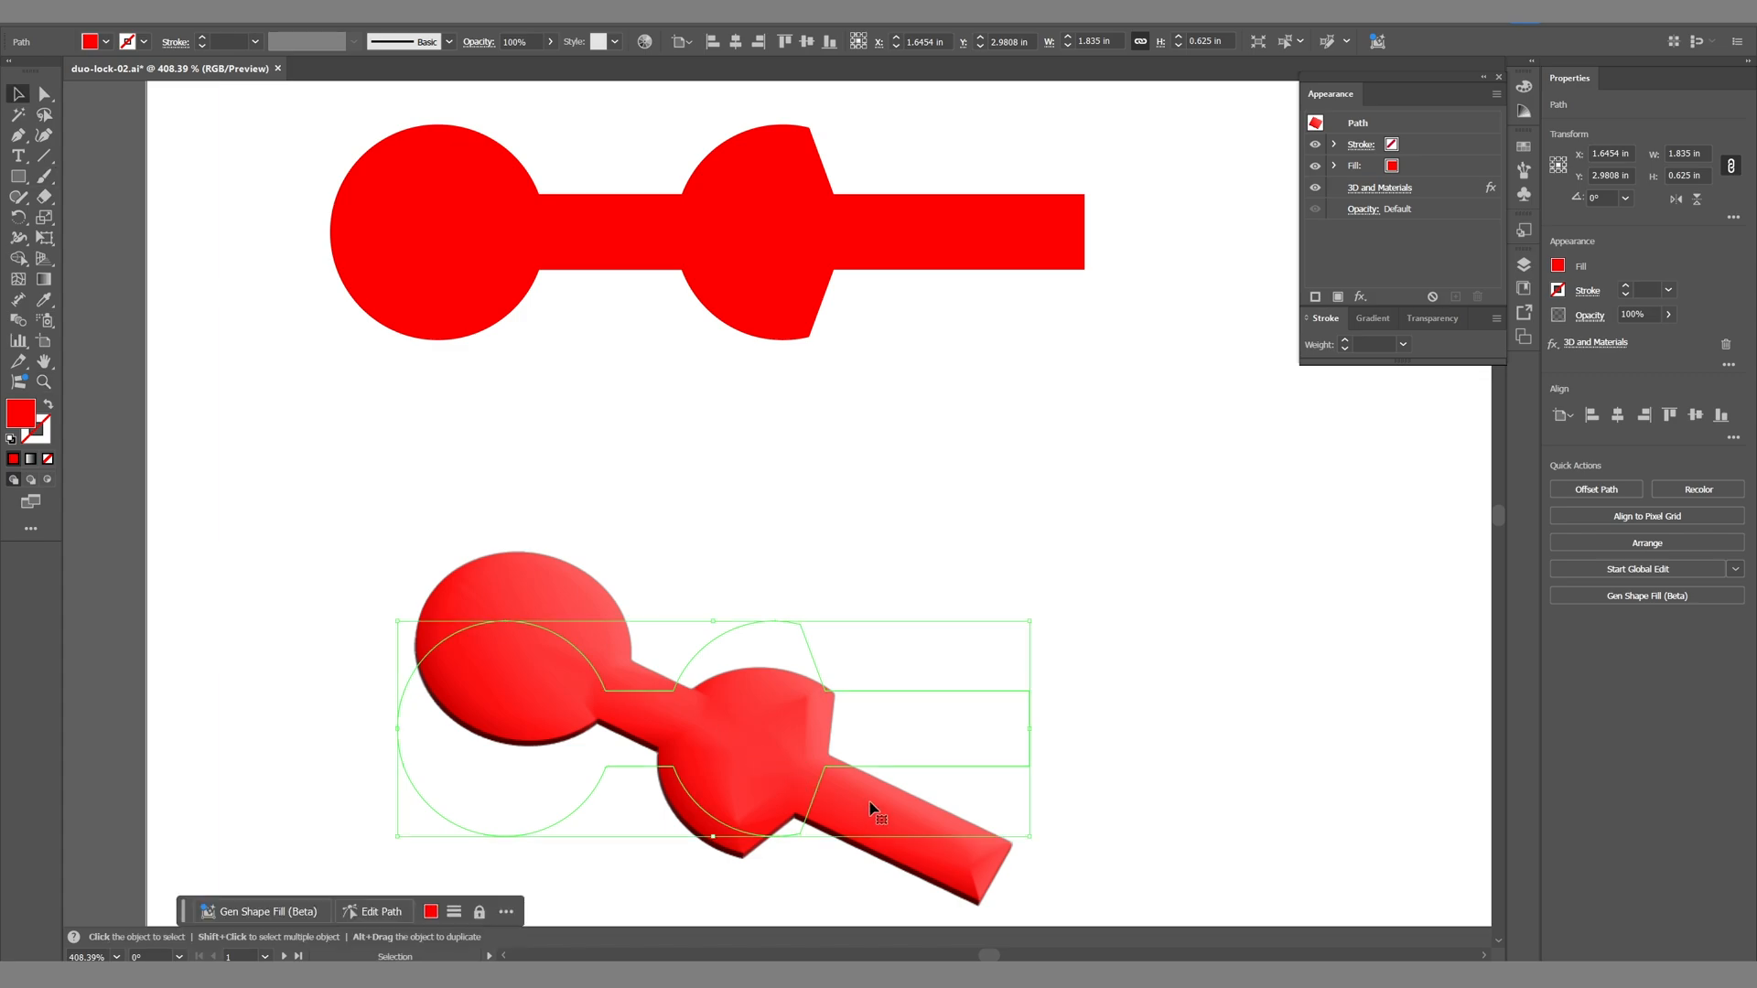
mouse_move(706, 722)
mouse_down()
mouse_move(664, 719)
mouse_move(738, 703)
mouse_move(718, 727)
mouse_up()
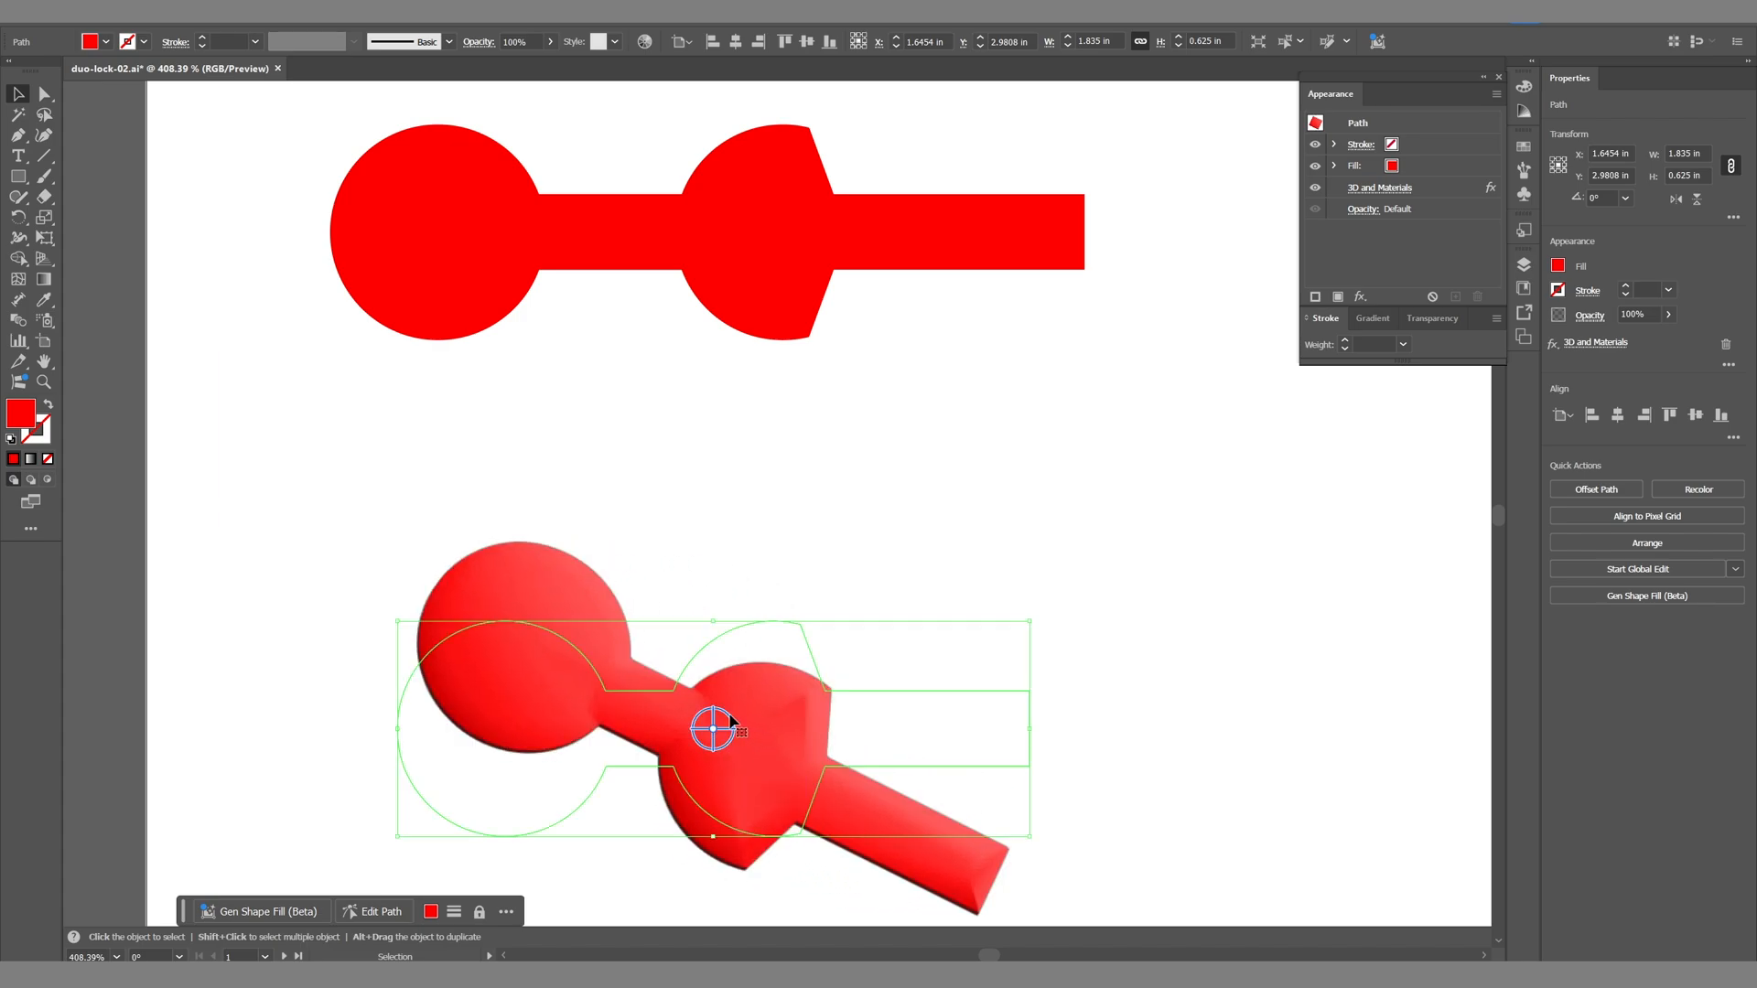
drag(729, 741, 726, 732)
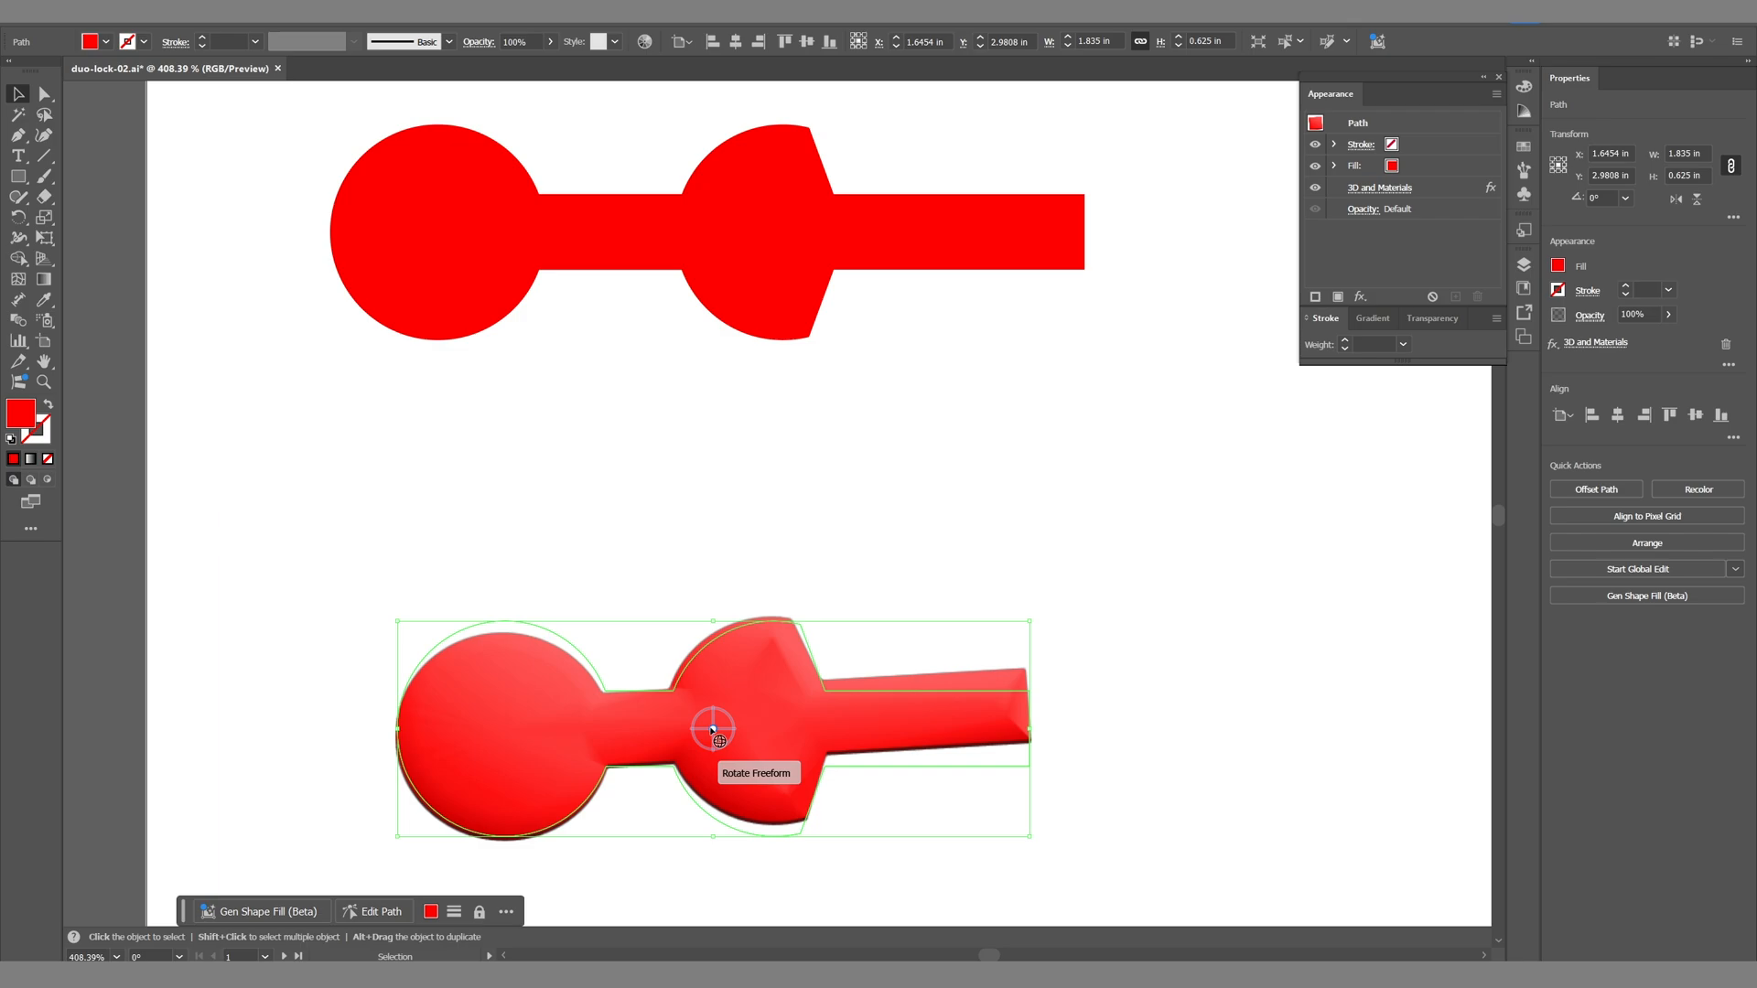
Step: On the second artboard, check the ring's flat source shapes and rotate its 3D compound path freeform to expose more of its thickness
key(z)
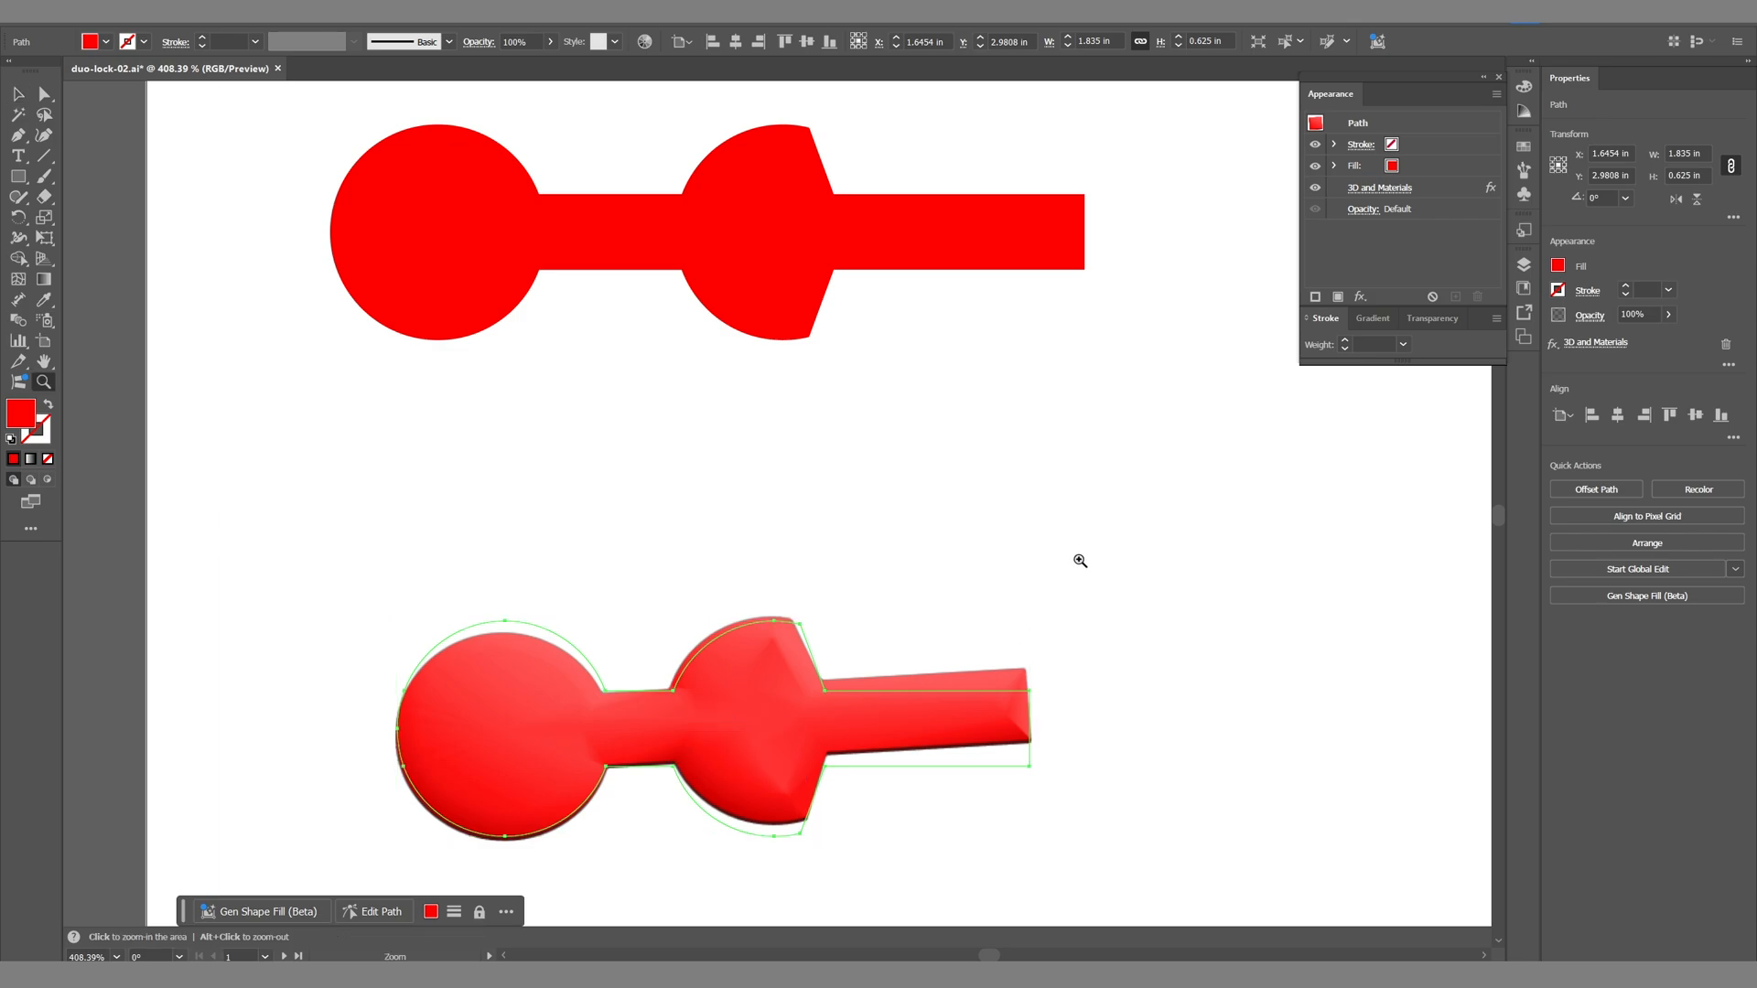
drag(1082, 559, 27, 514)
key(space)
drag(712, 517, 222, 562)
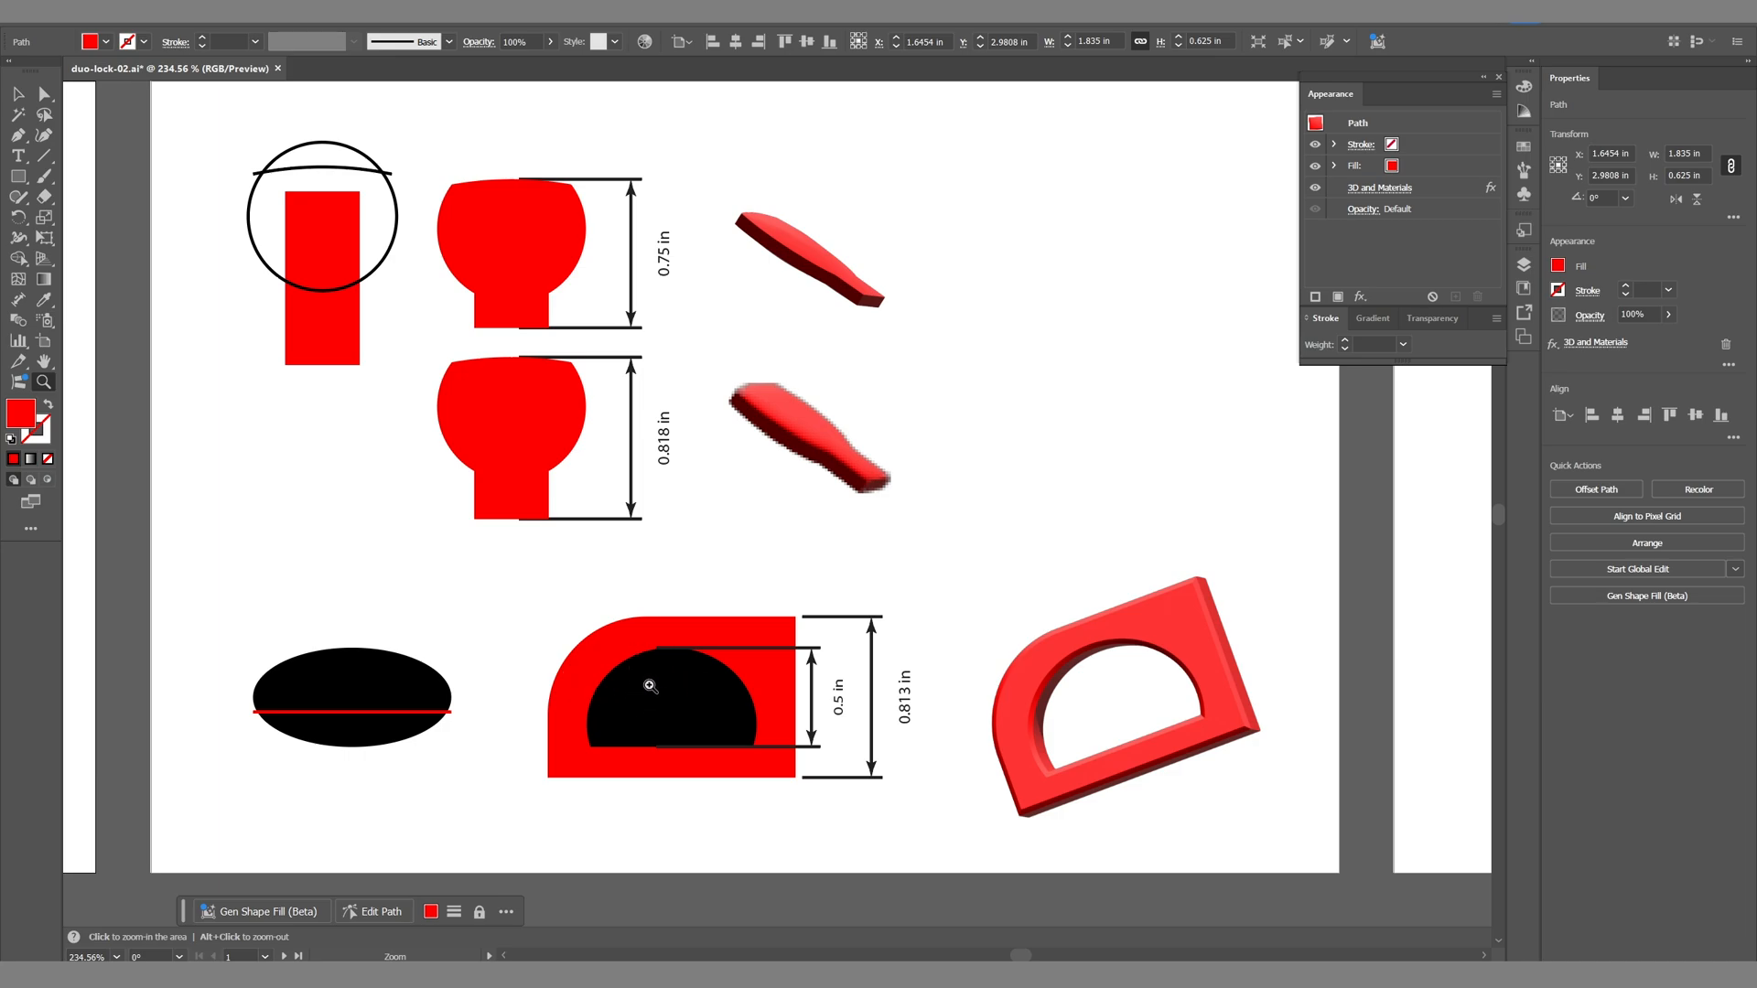
key(v)
click(613, 710)
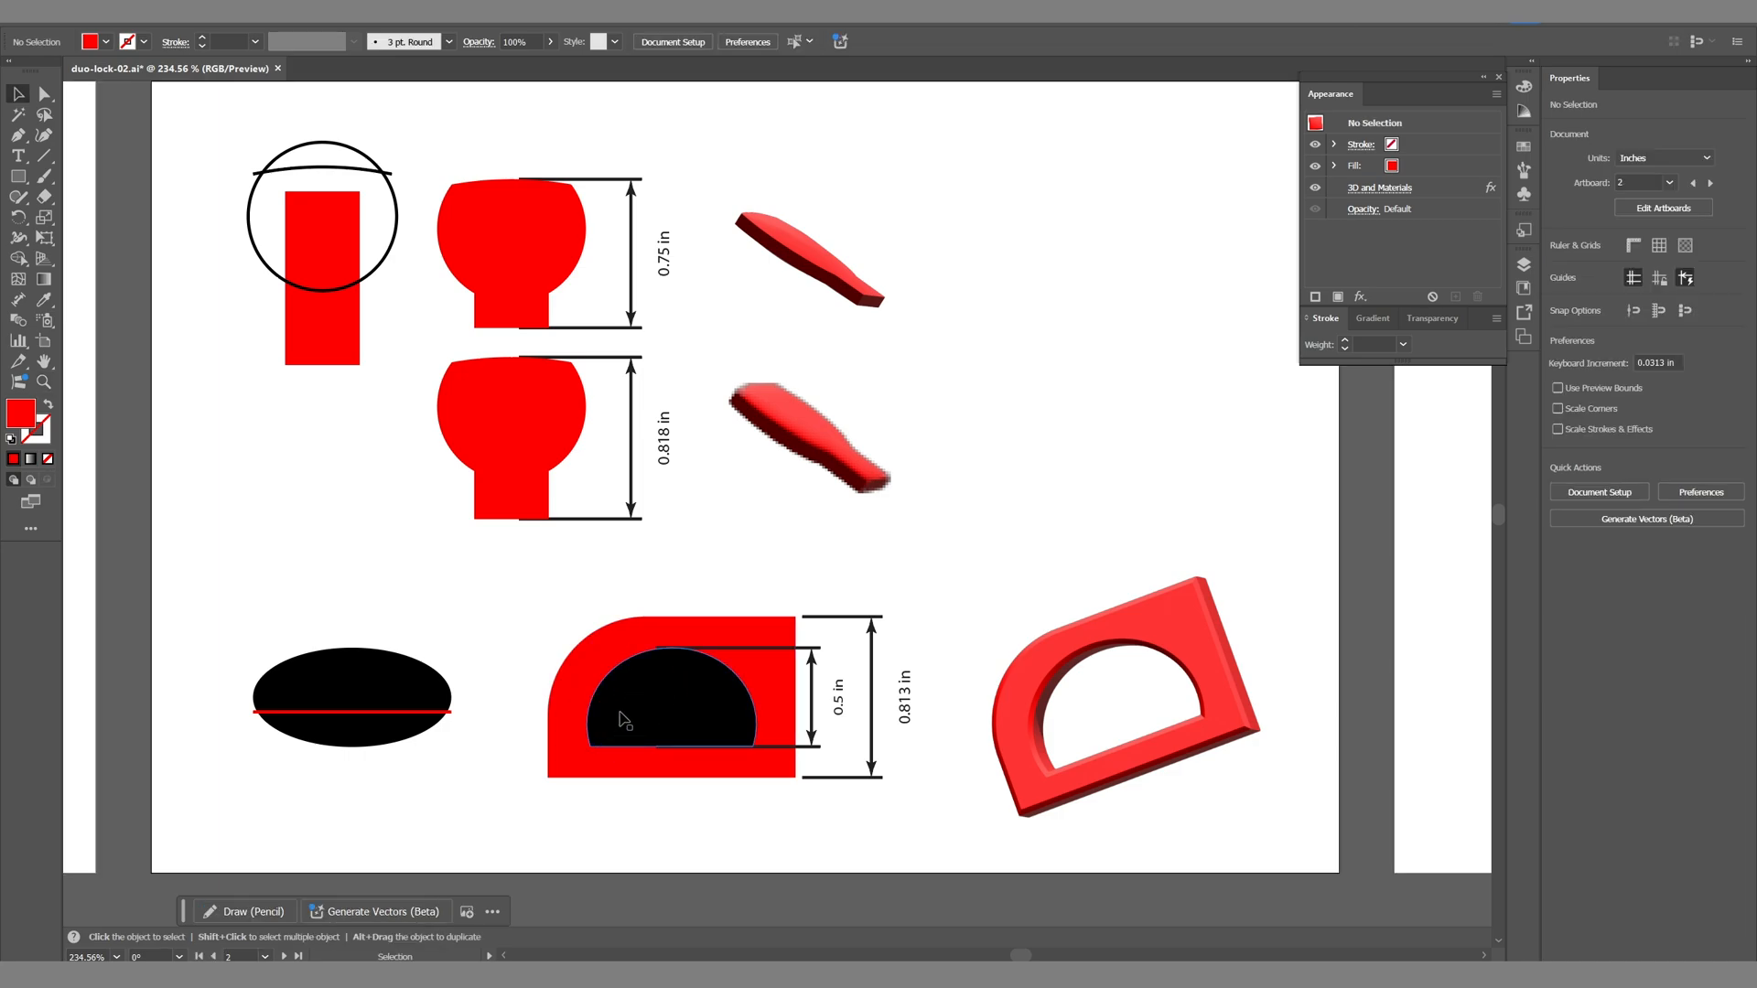
click(568, 704)
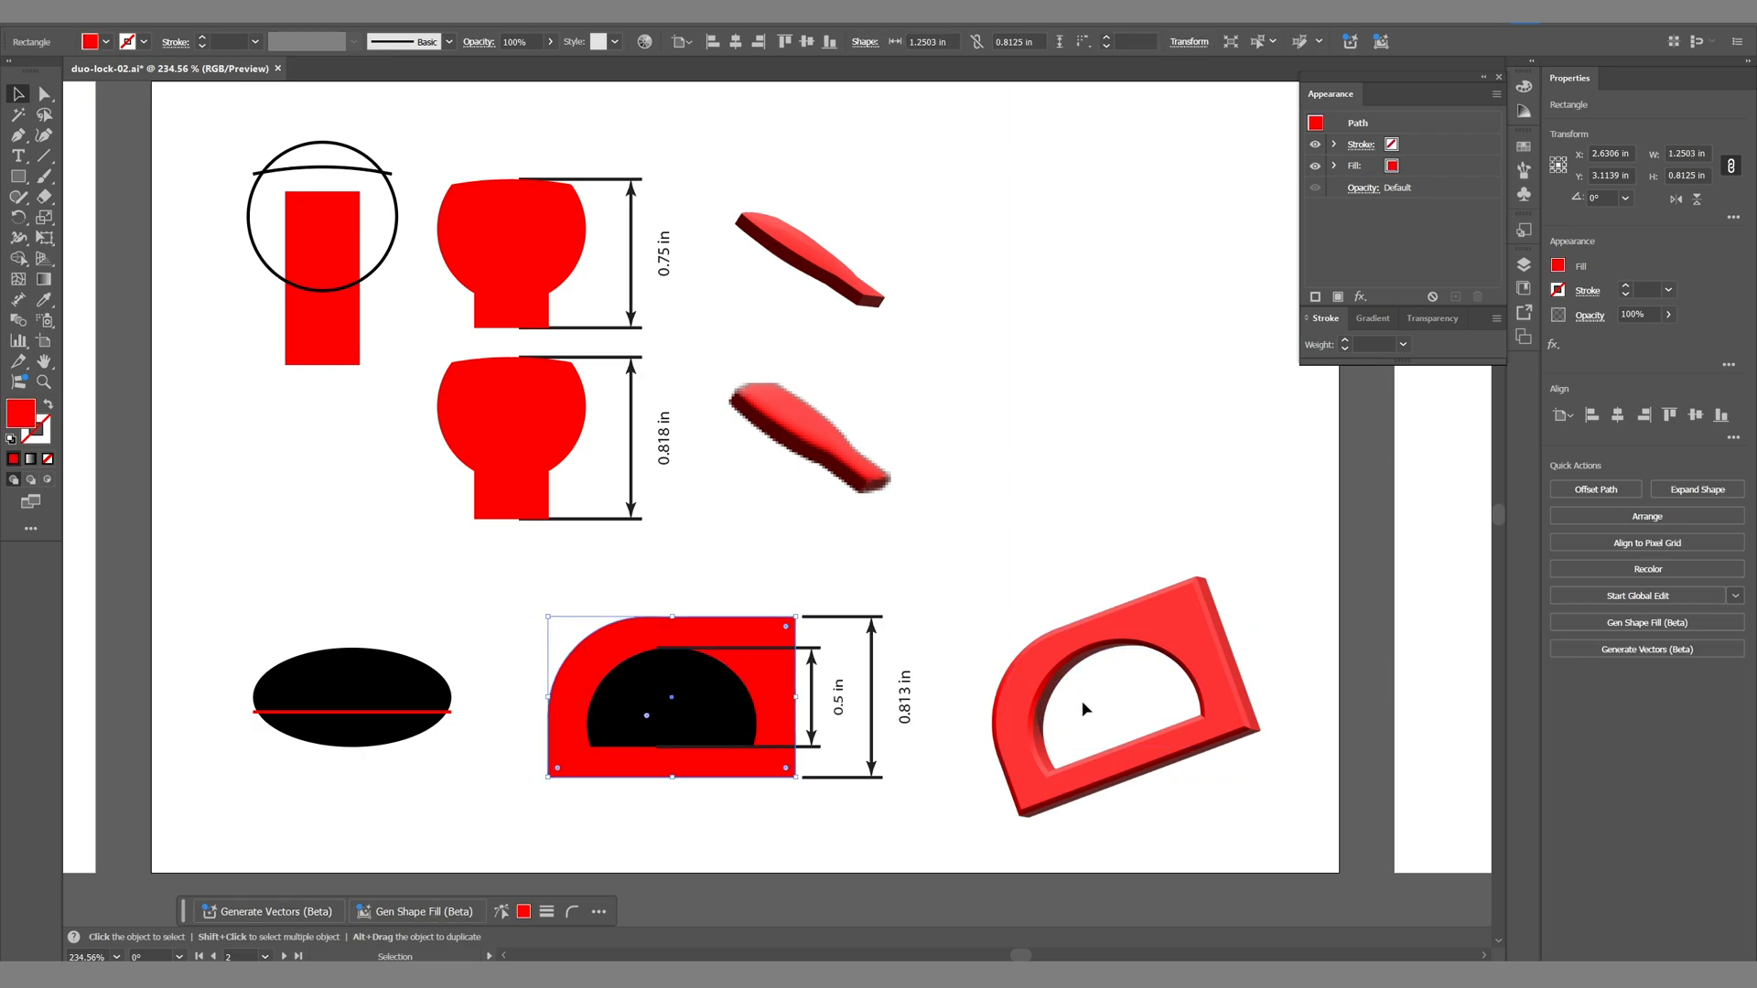
click(1114, 705)
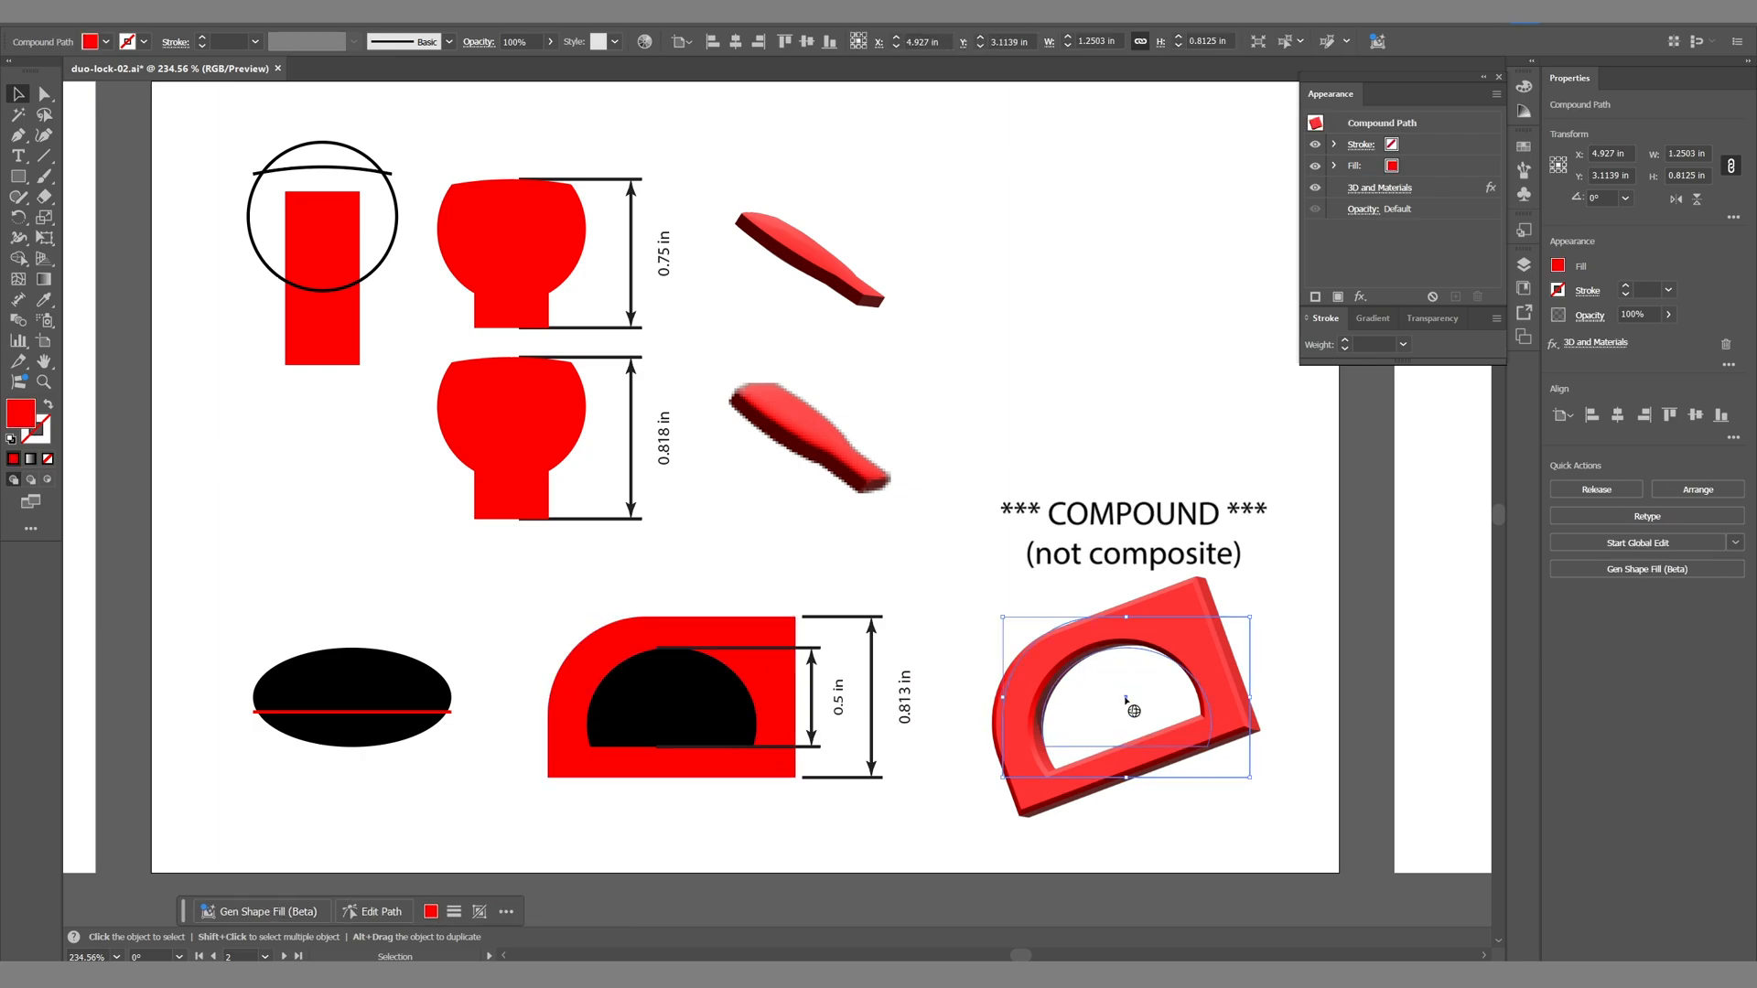
mouse_move(1112, 697)
mouse_down()
mouse_move(1136, 737)
mouse_move(1132, 692)
mouse_move(1098, 716)
mouse_move(1118, 688)
mouse_up()
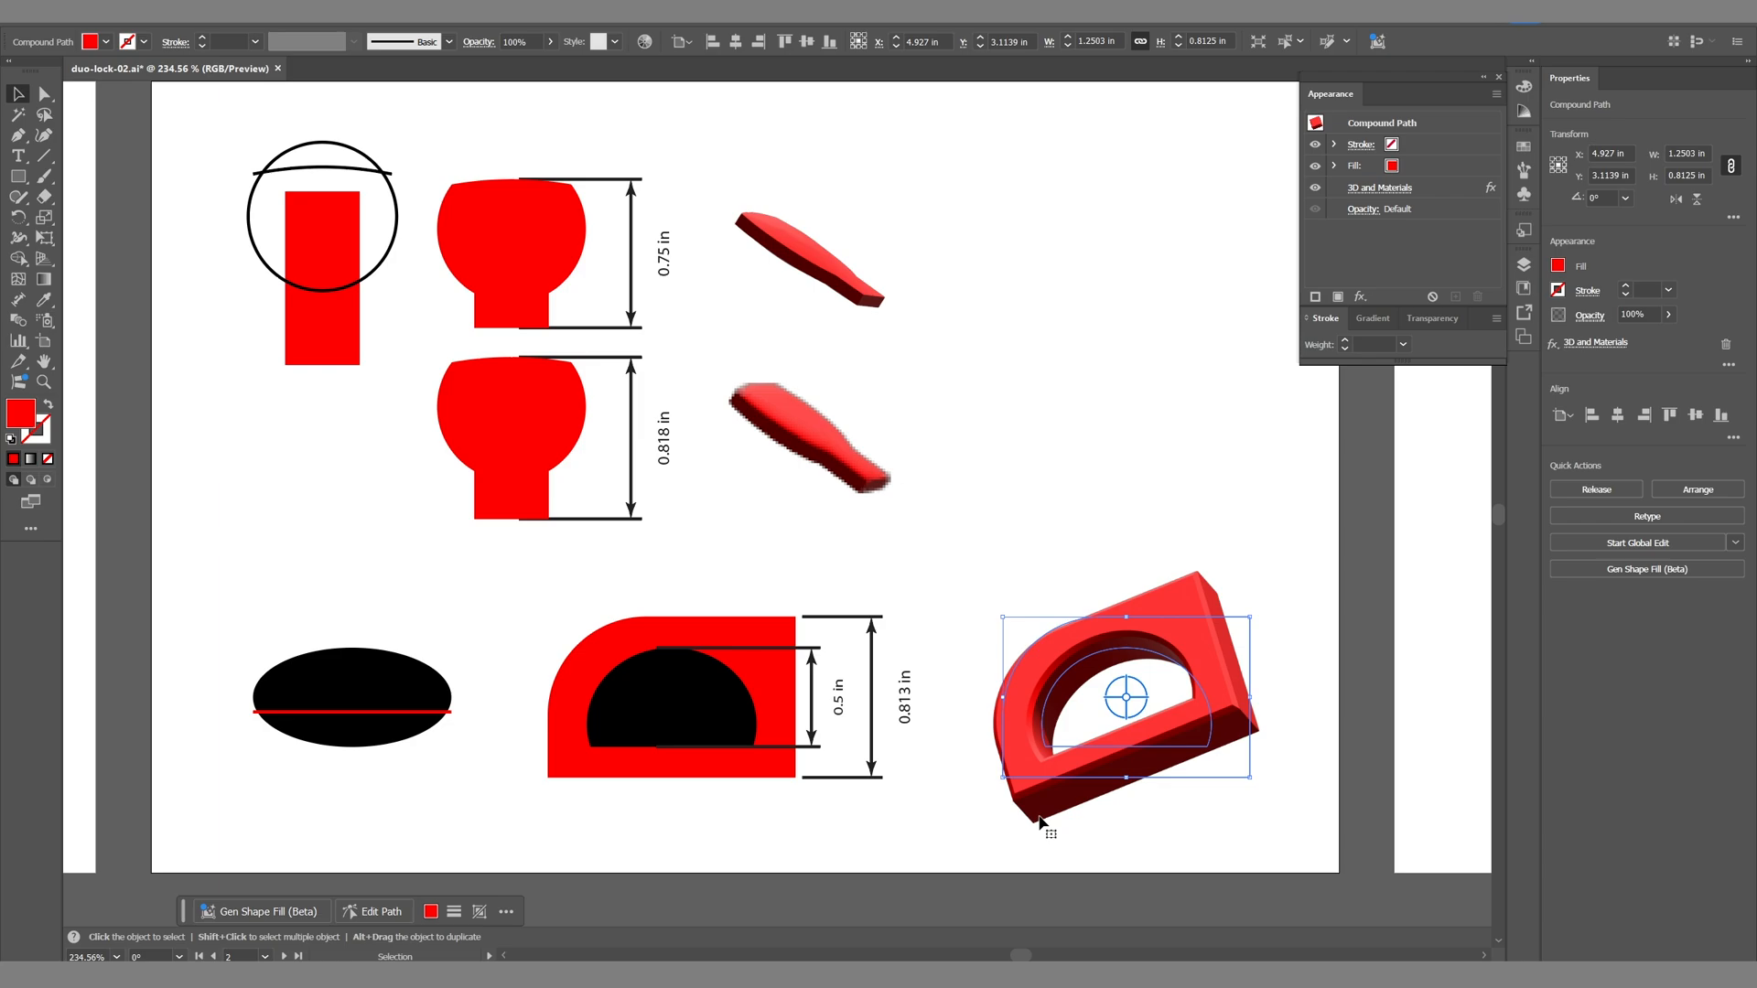
key(space)
drag(1347, 520, 413, 452)
key(space)
drag(328, 392, 1347, 509)
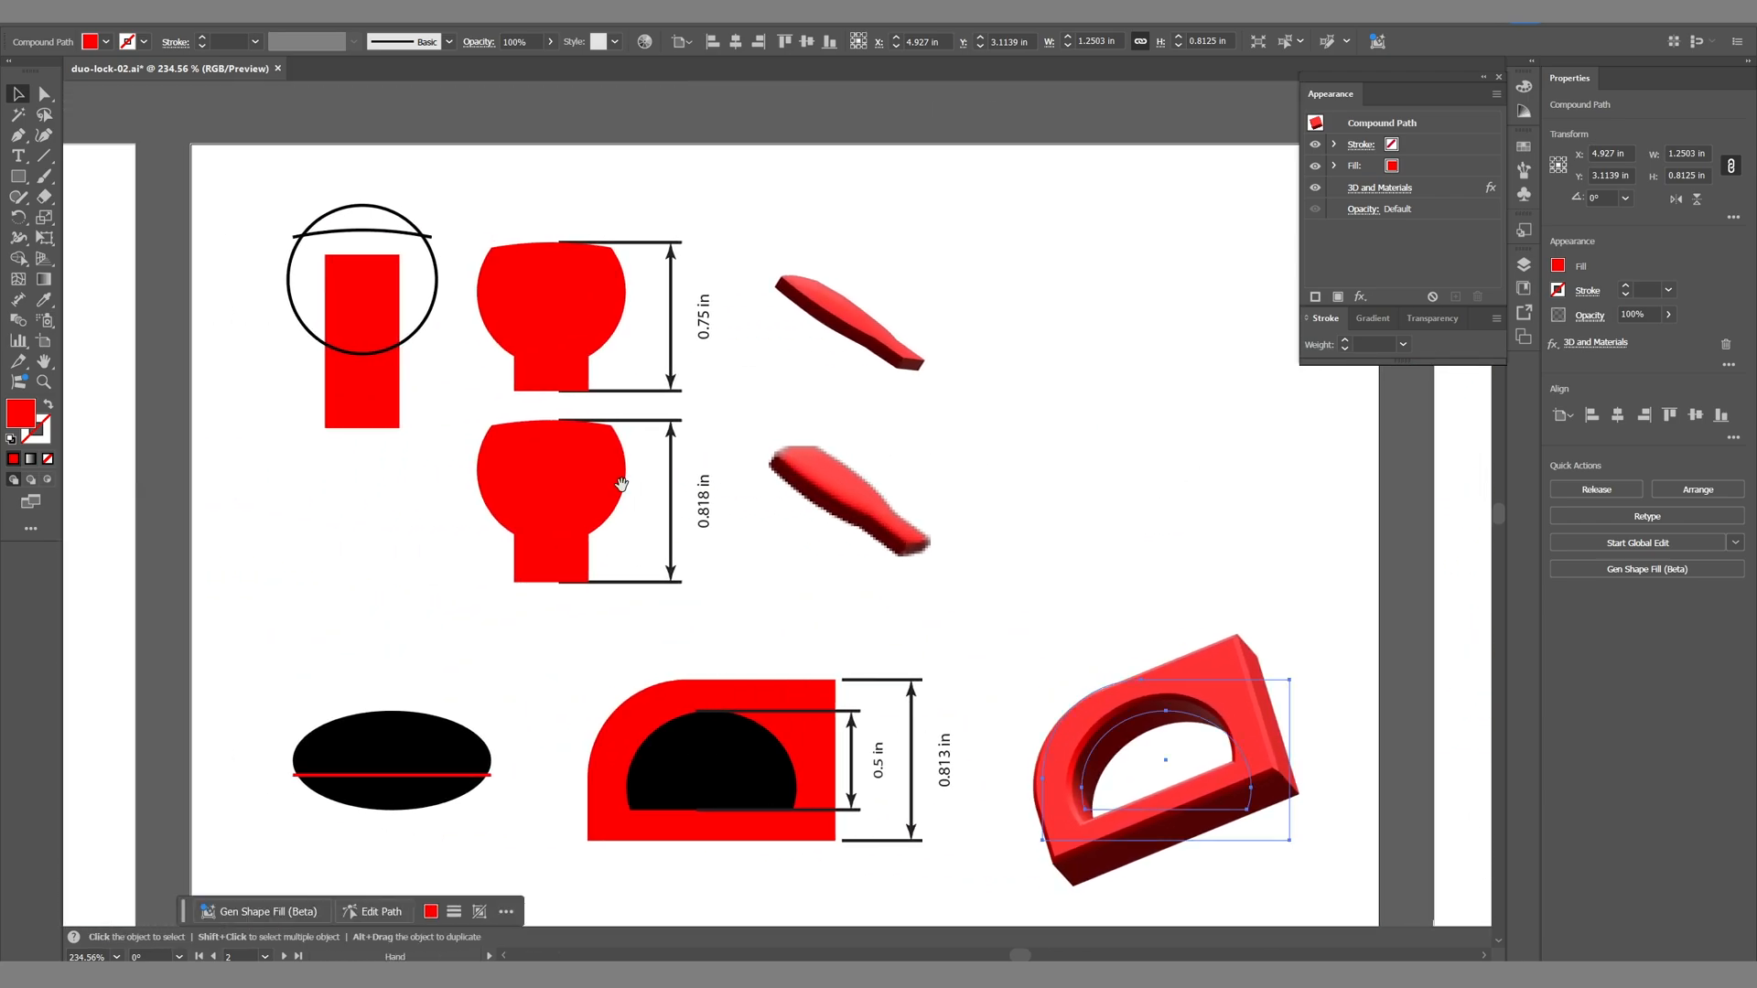
drag(428, 482, 1486, 361)
drag(515, 419, 744, 561)
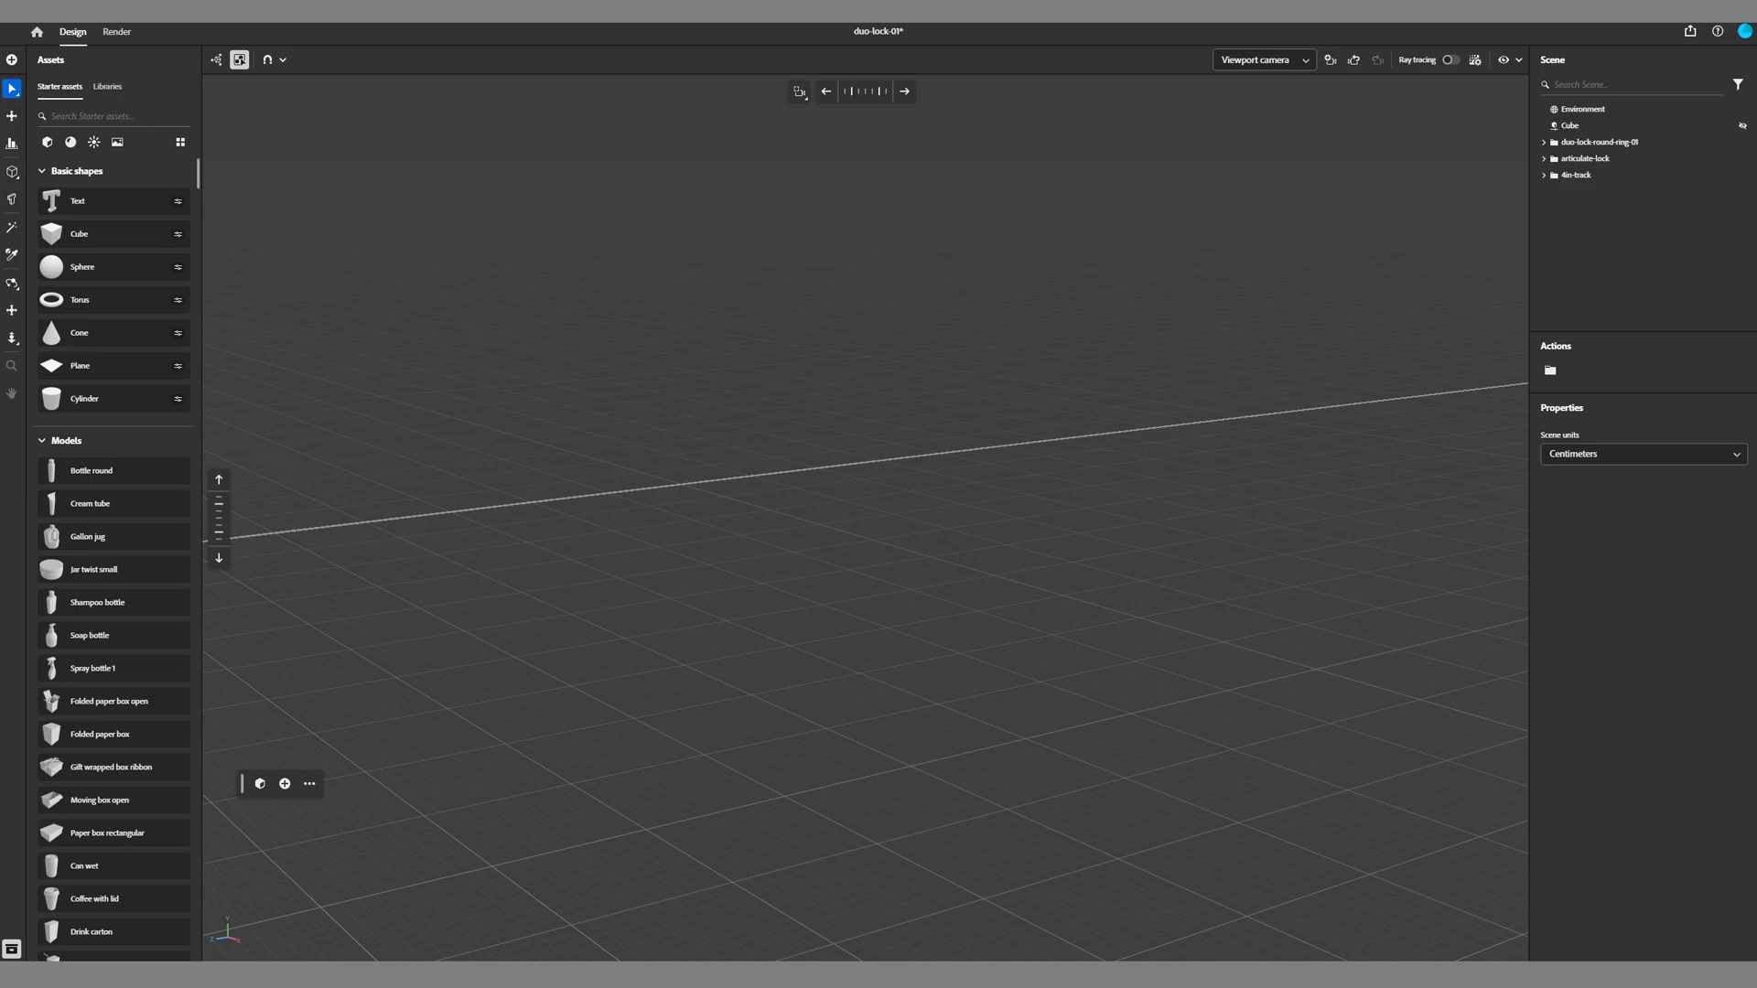
Step: In Stager, import the exported lock arm model with the default import settings and raise it above the ground to Y 0.57 cm
drag(59, 462, 909, 629)
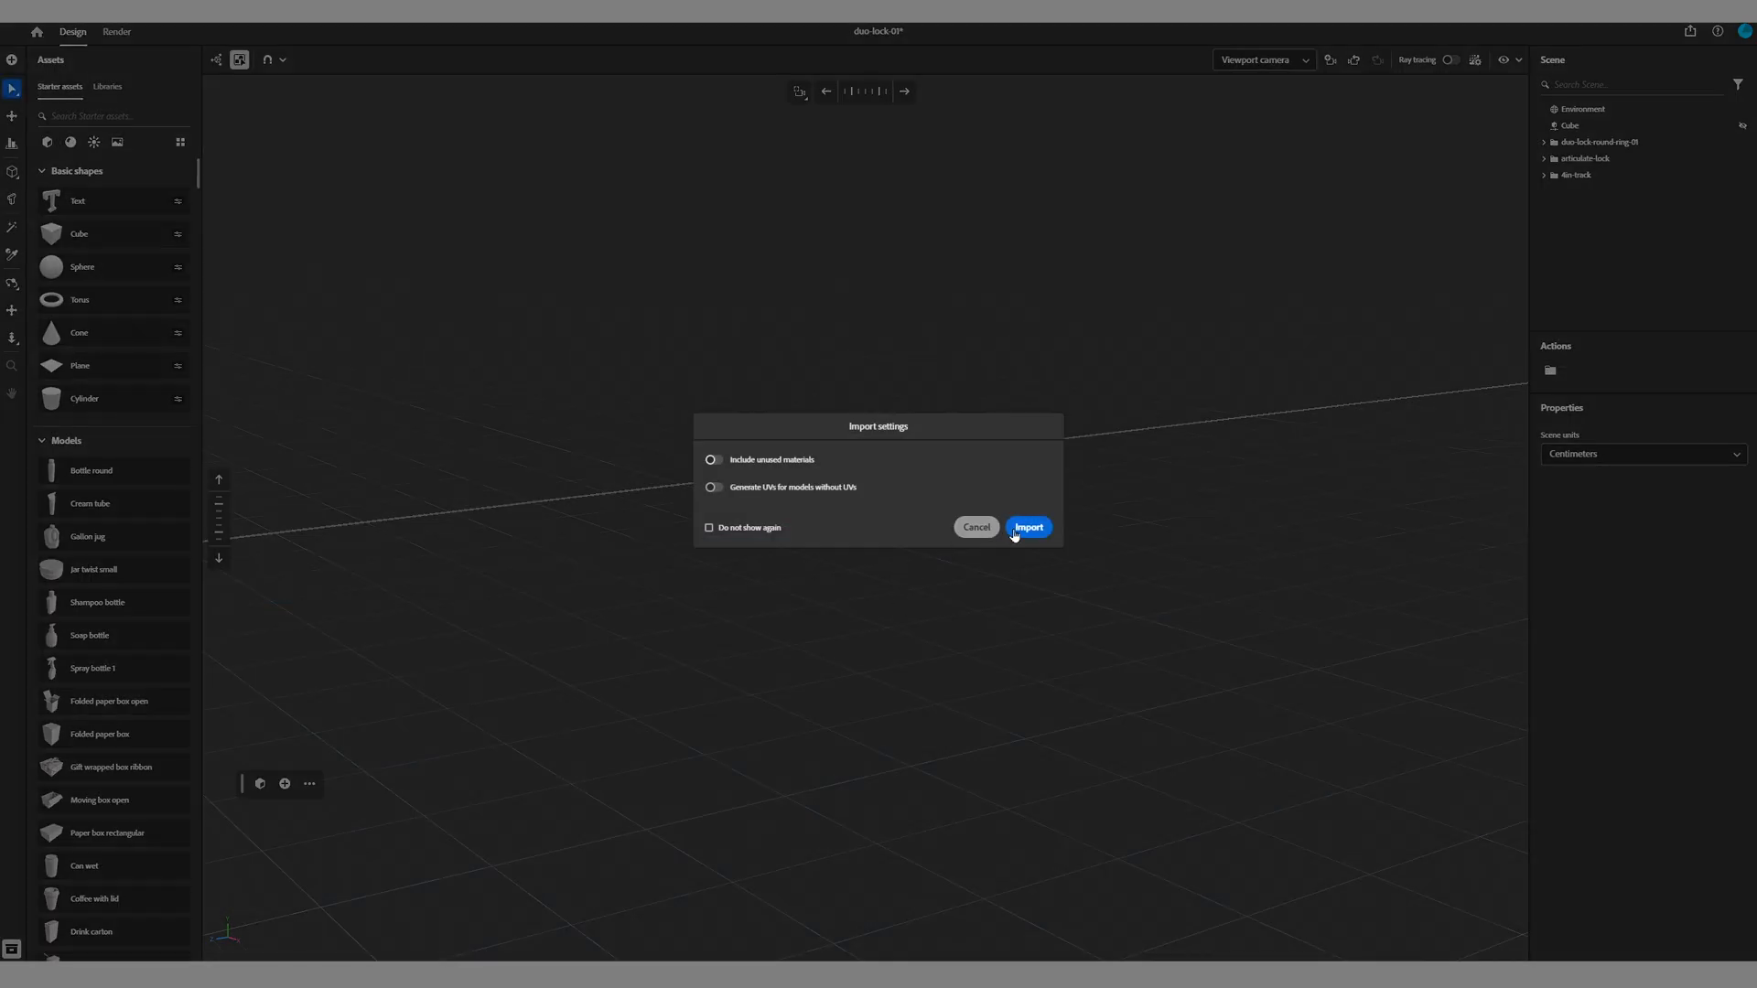
click(1018, 529)
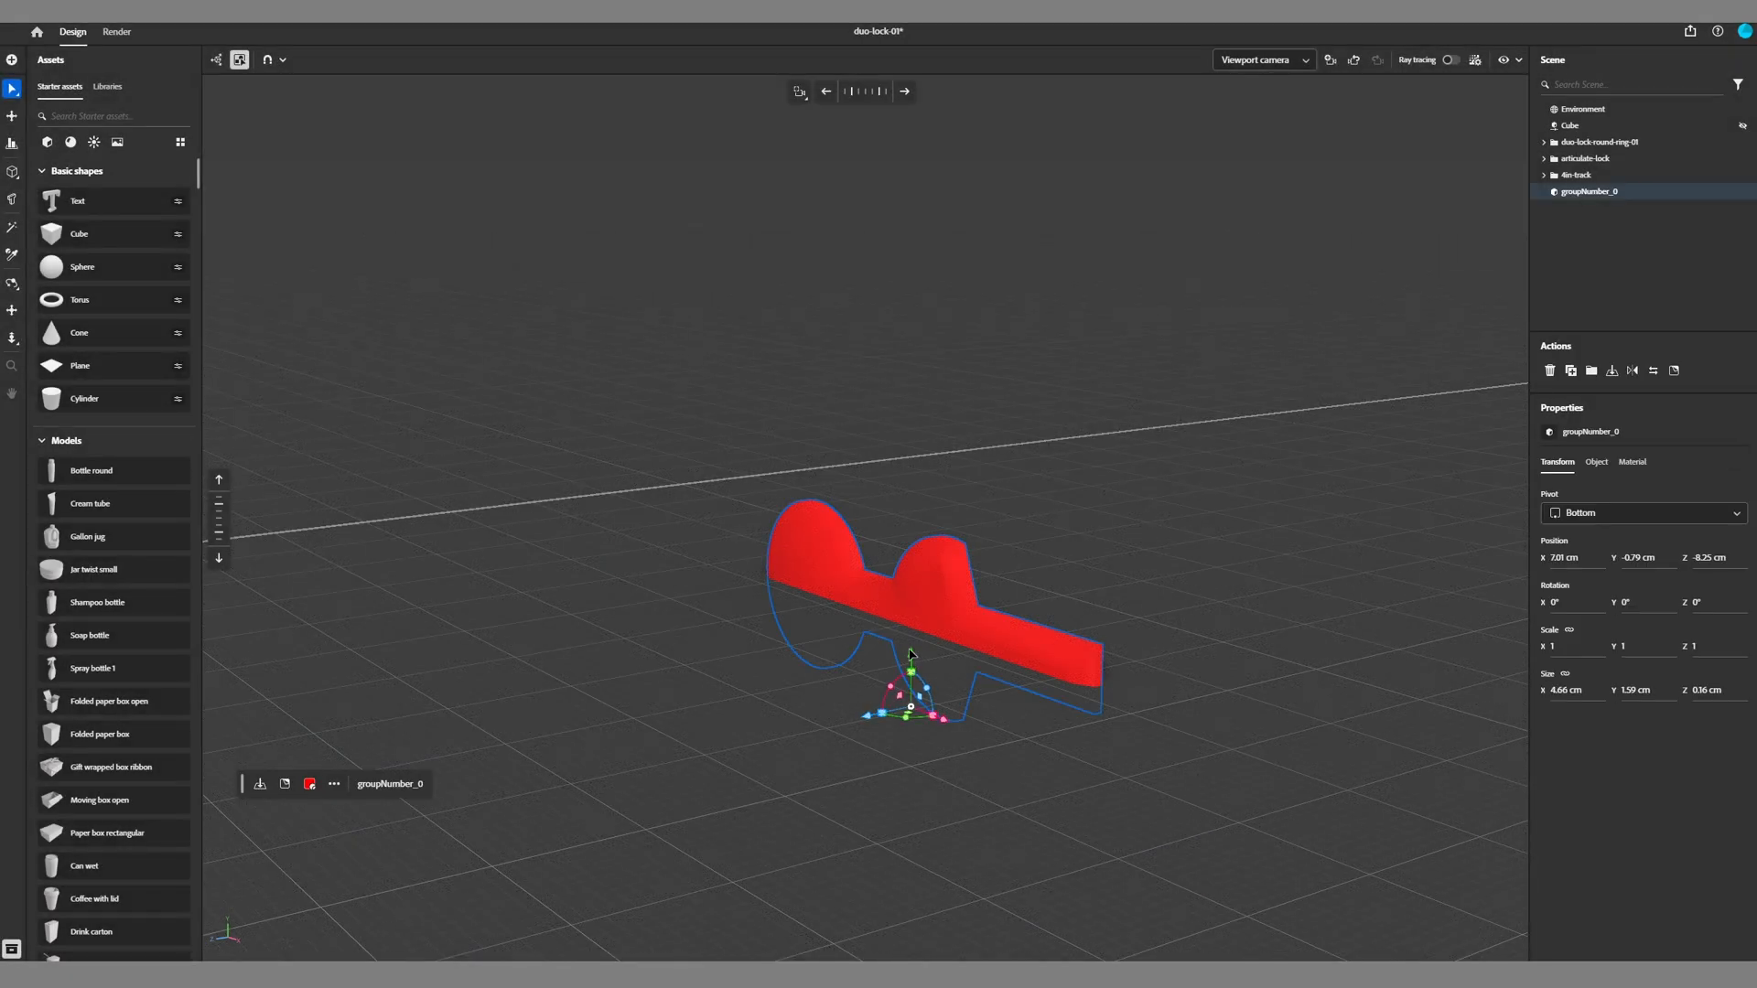
drag(912, 659, 974, 503)
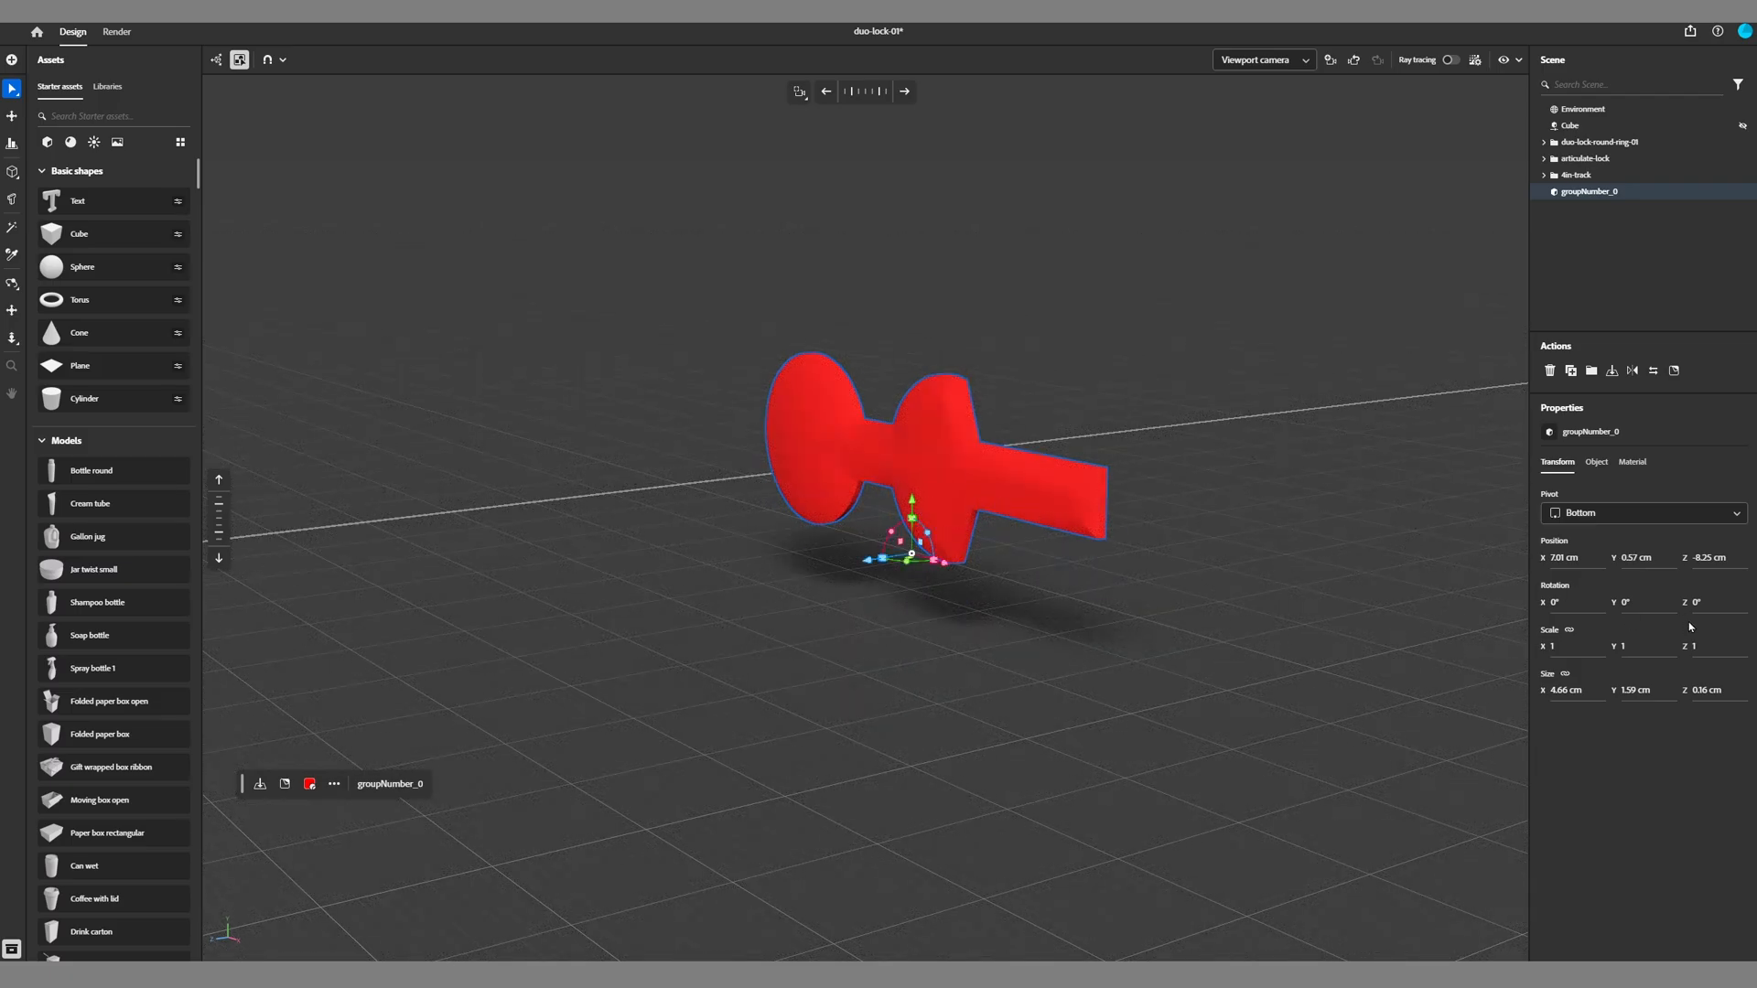
Step: Set the lock arm's rotation to X 90°, Y 180°, Z 180° and drop it onto the ground plane
click(1555, 602)
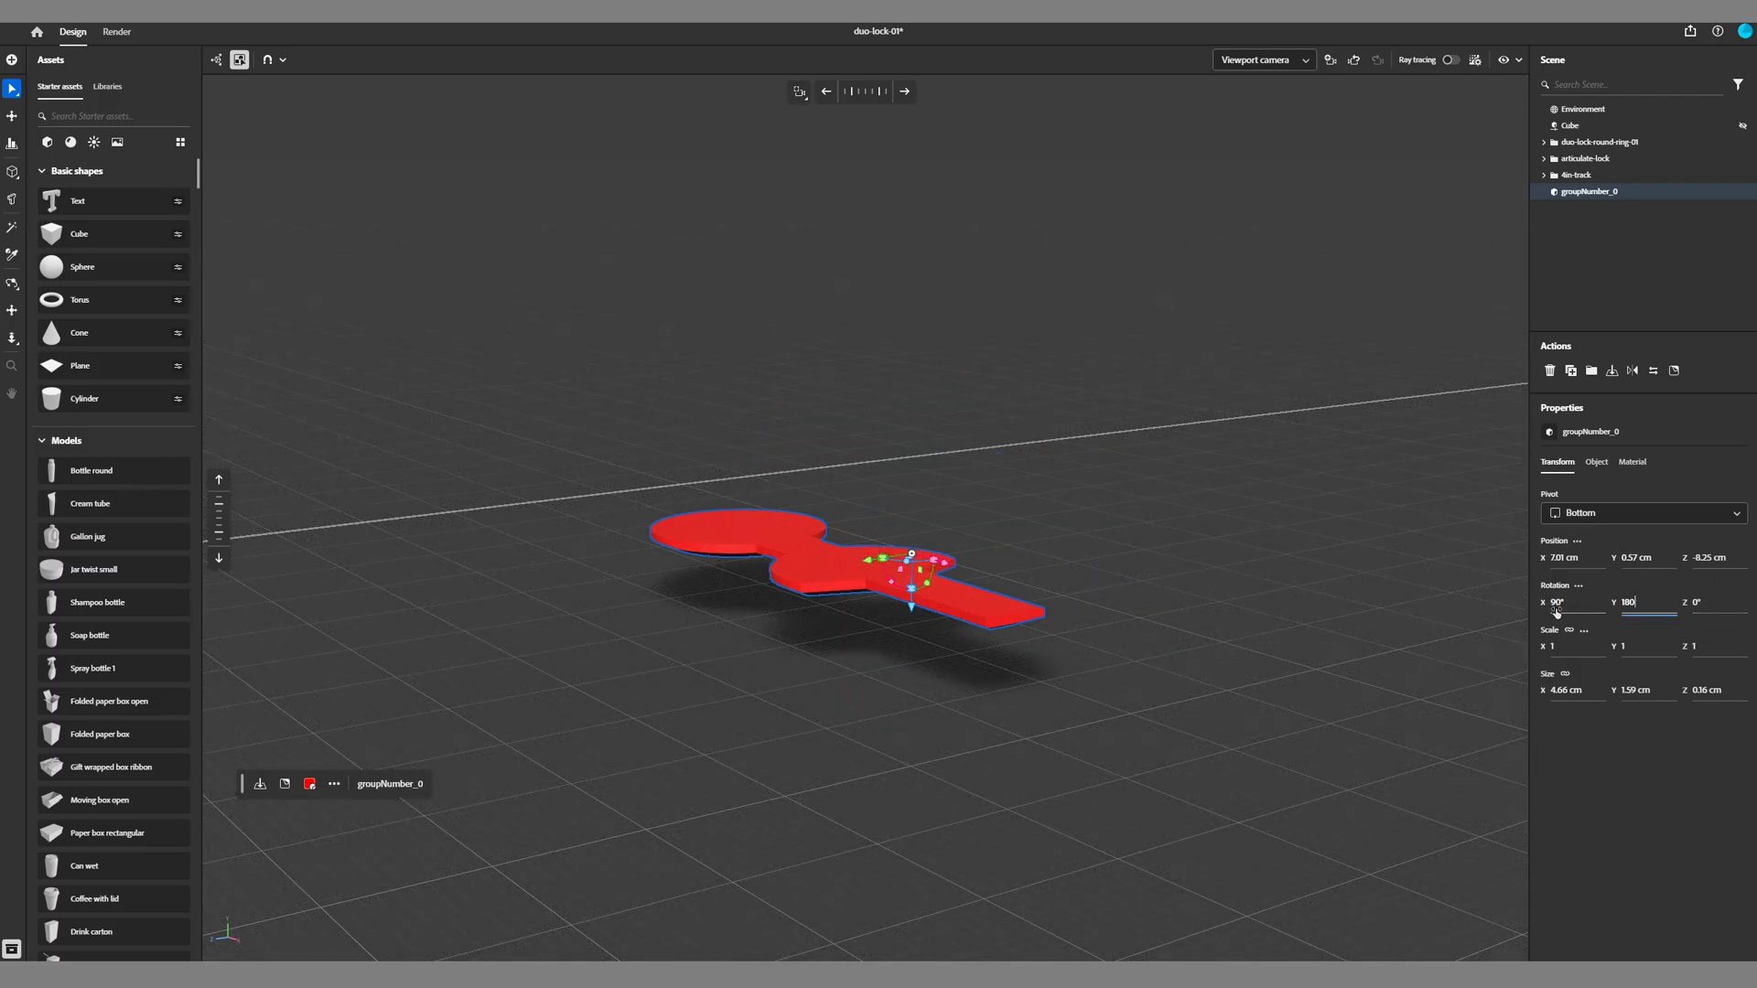
key(Tab)
key(Tab)
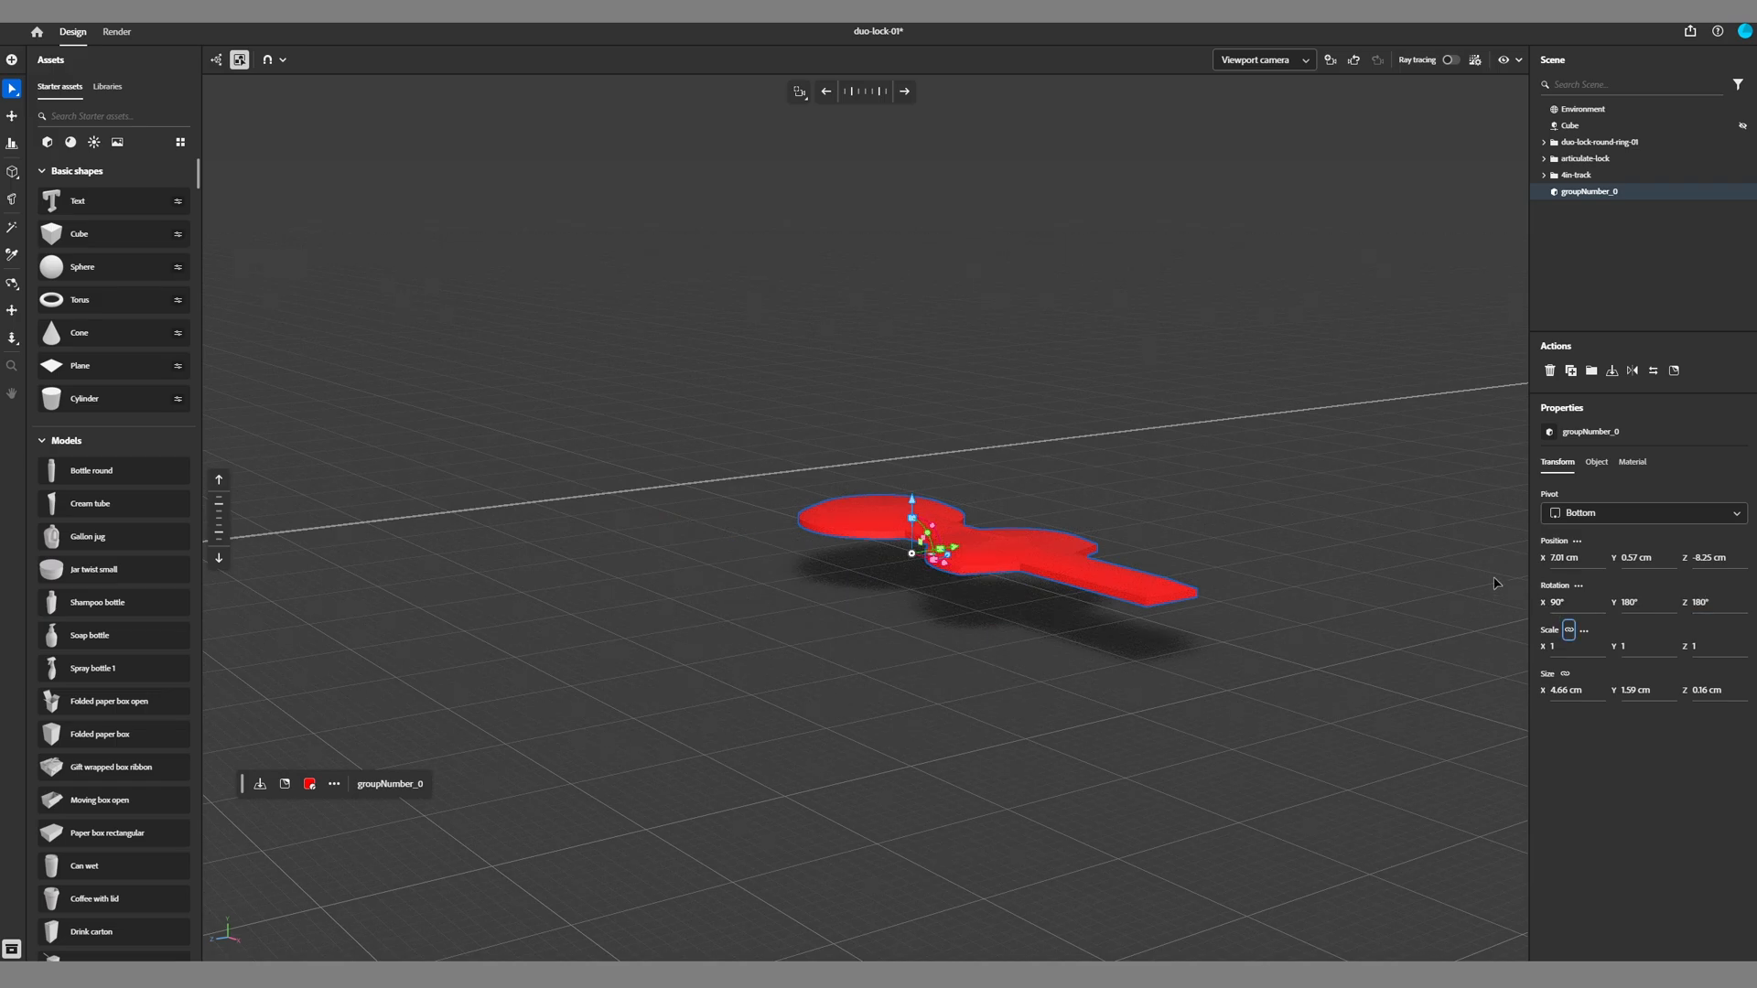
click(1611, 372)
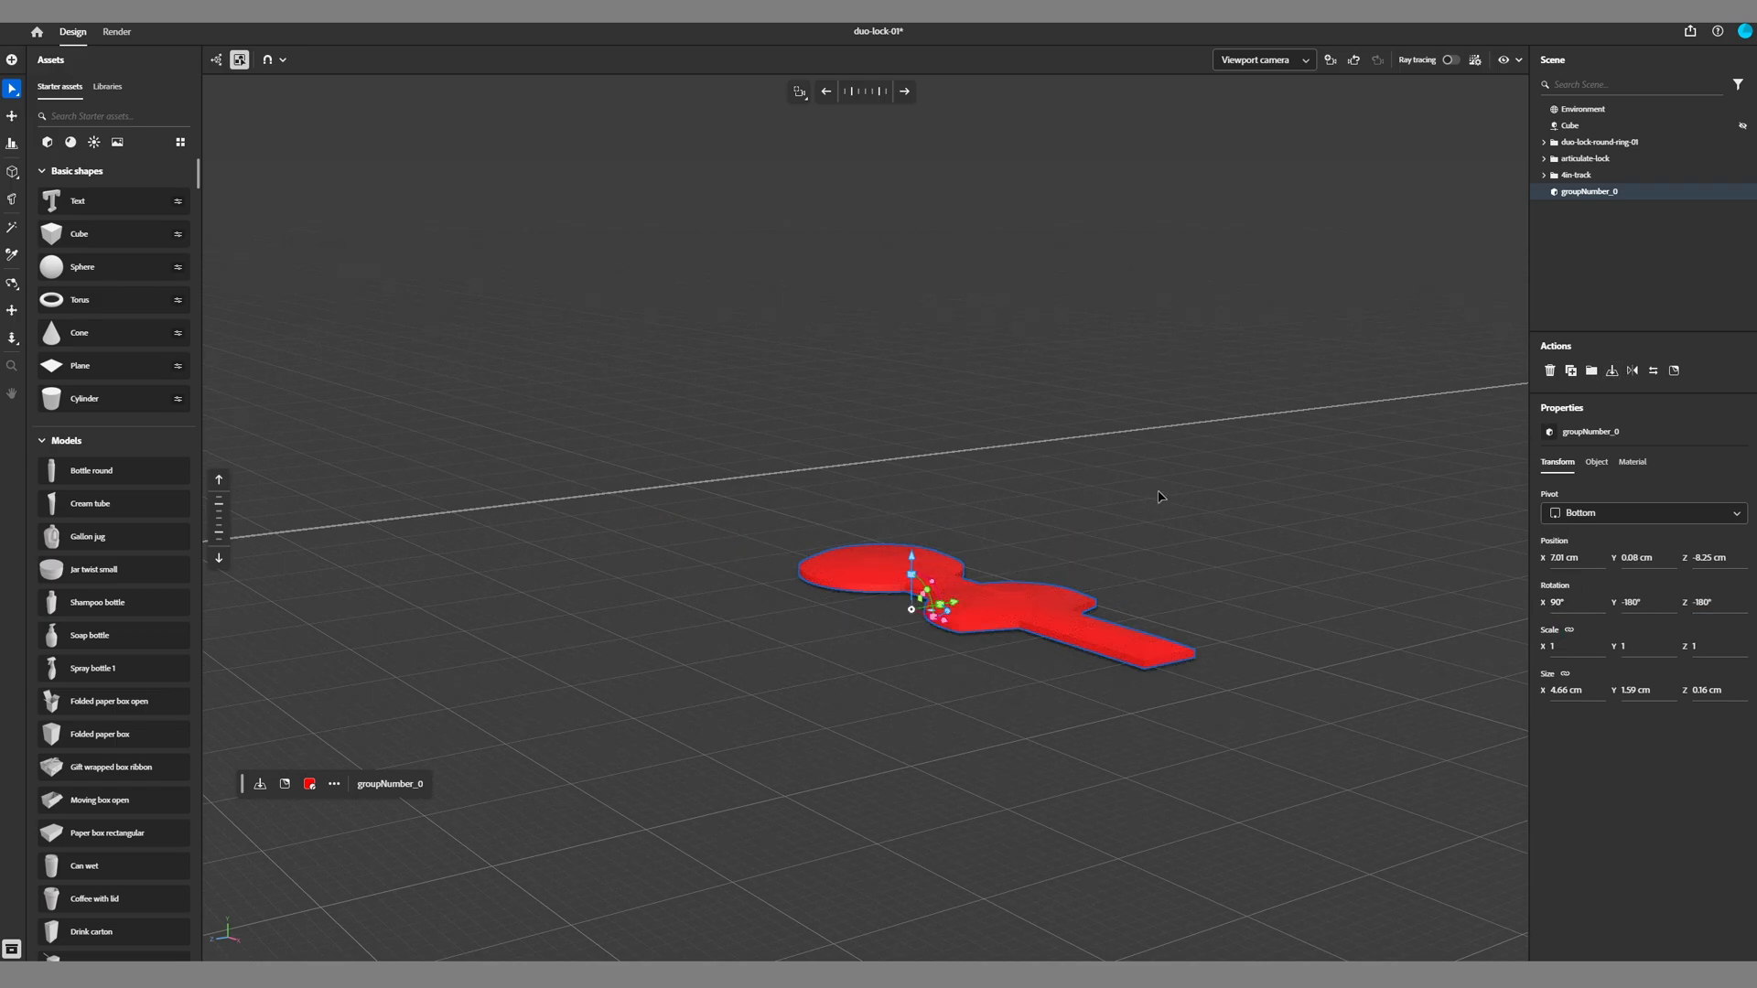
click(1114, 510)
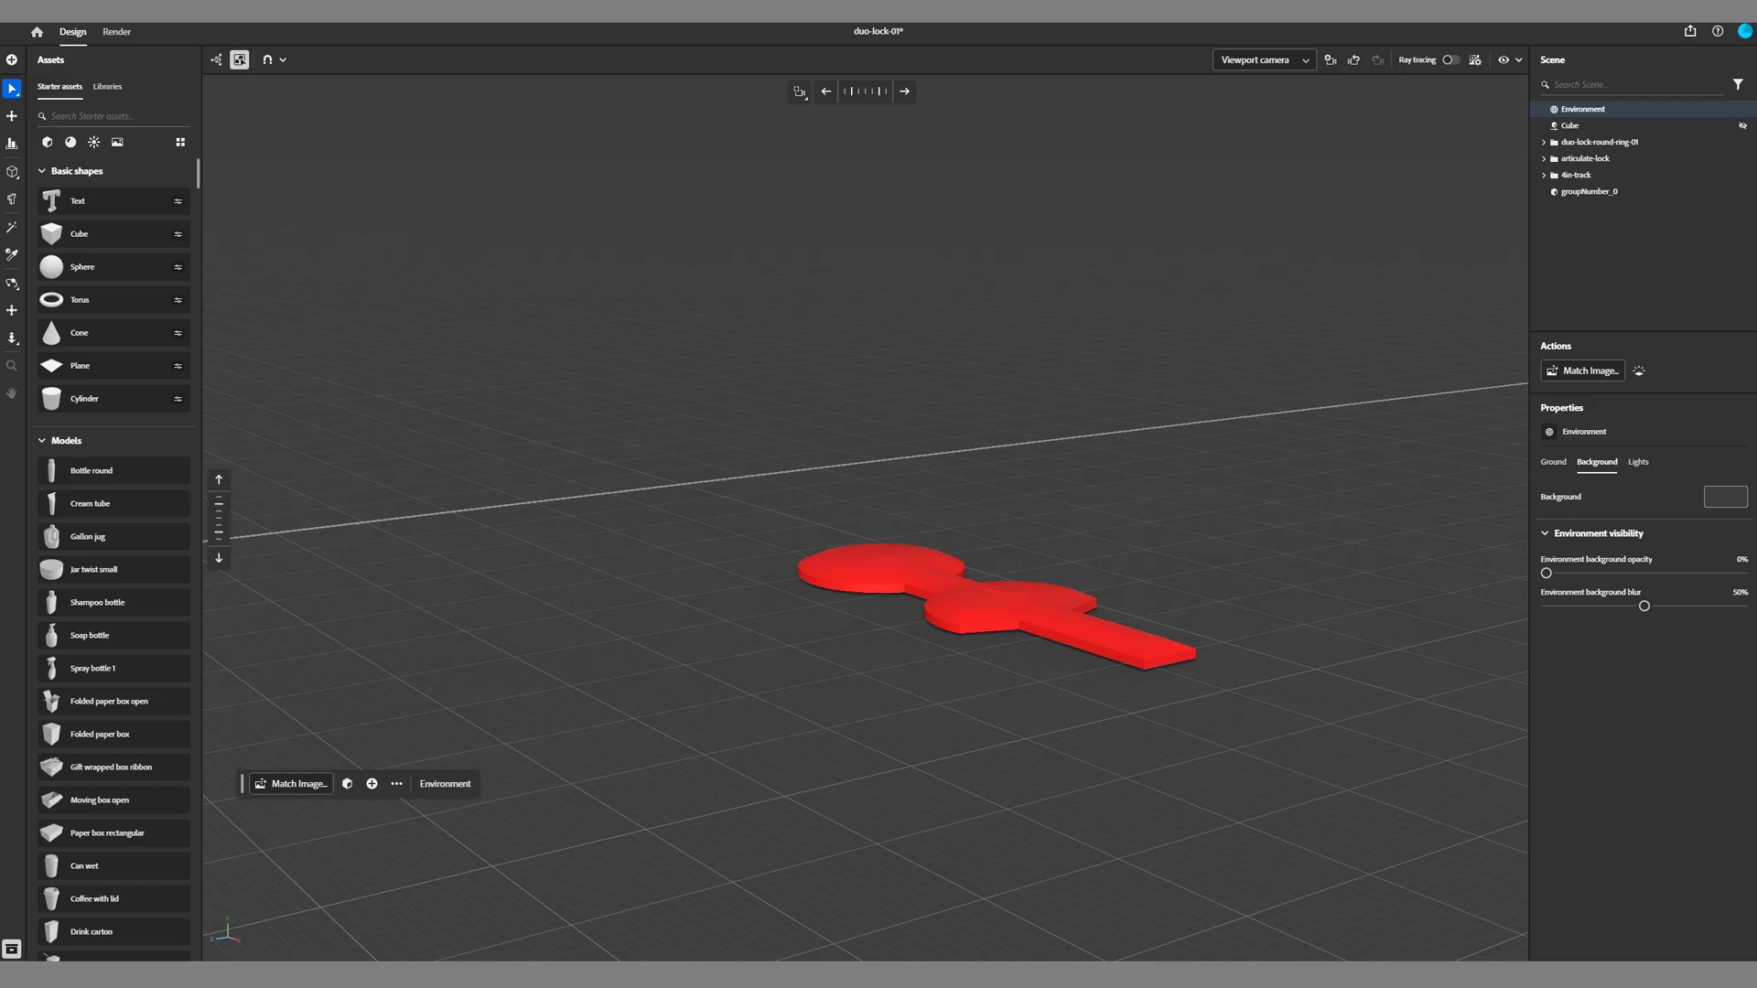
Step: Import the D-shaped ring model and move it in front of the lock arm to X 7.61 cm, Y 0.32 cm, Z -7.75 cm
drag(585, 494, 631, 505)
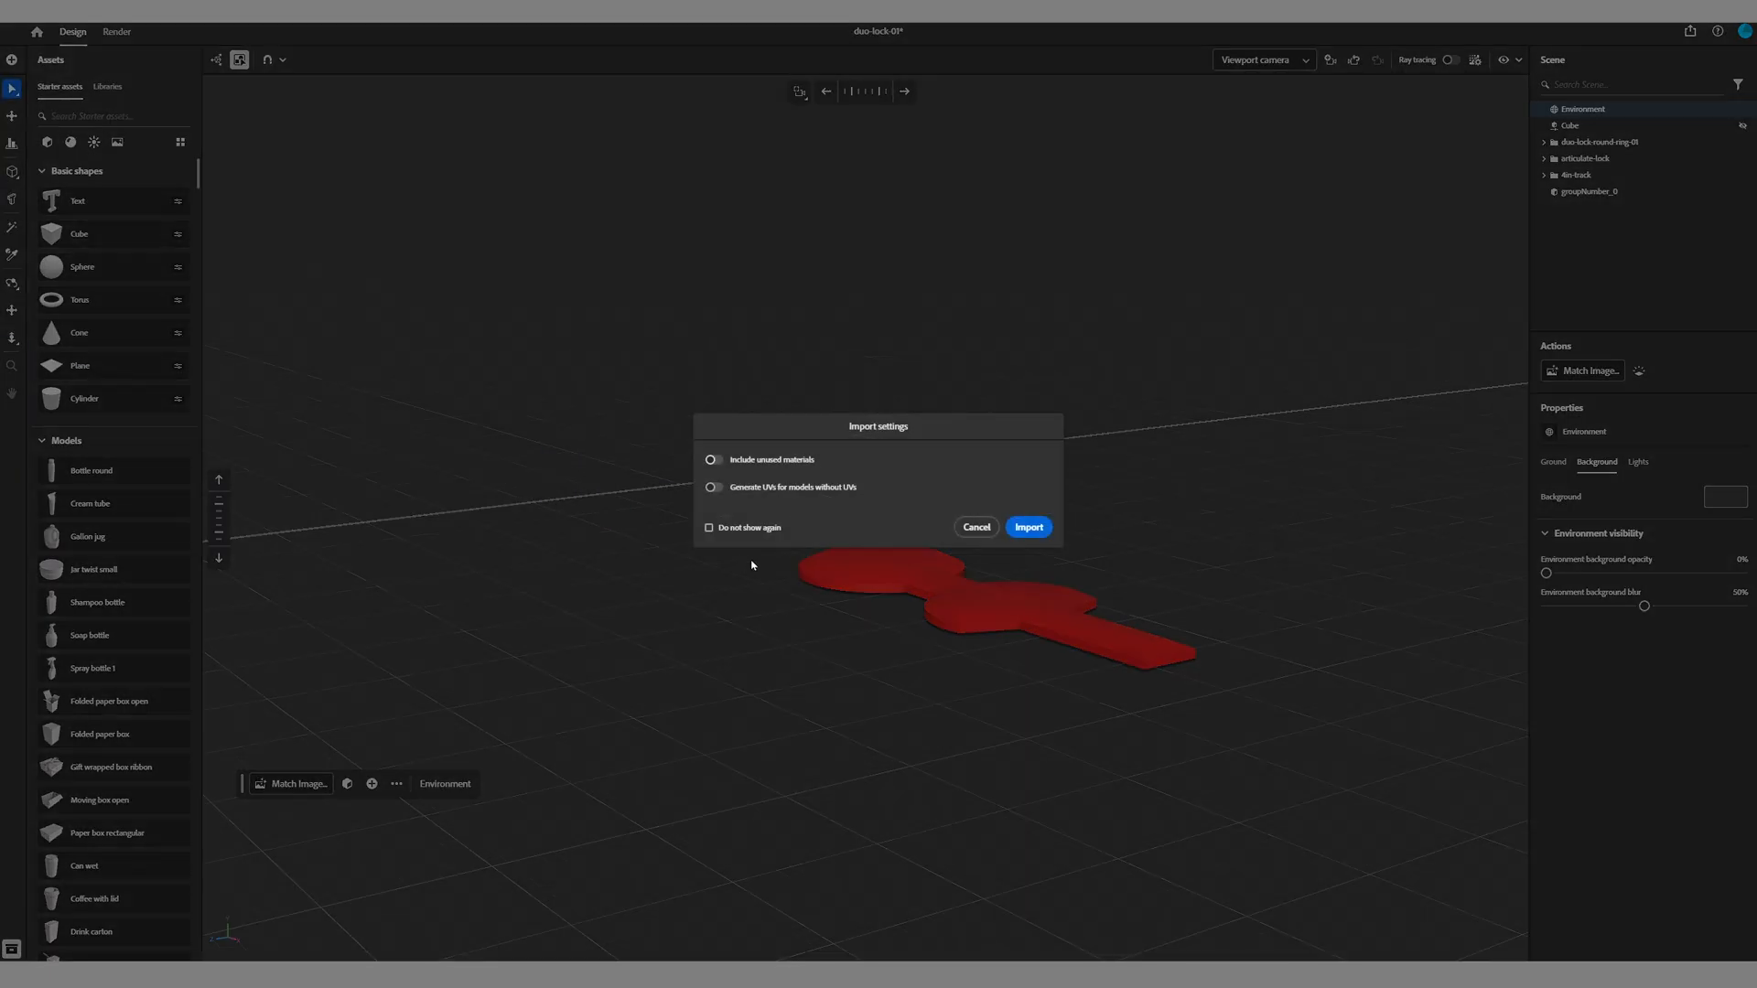
click(1028, 528)
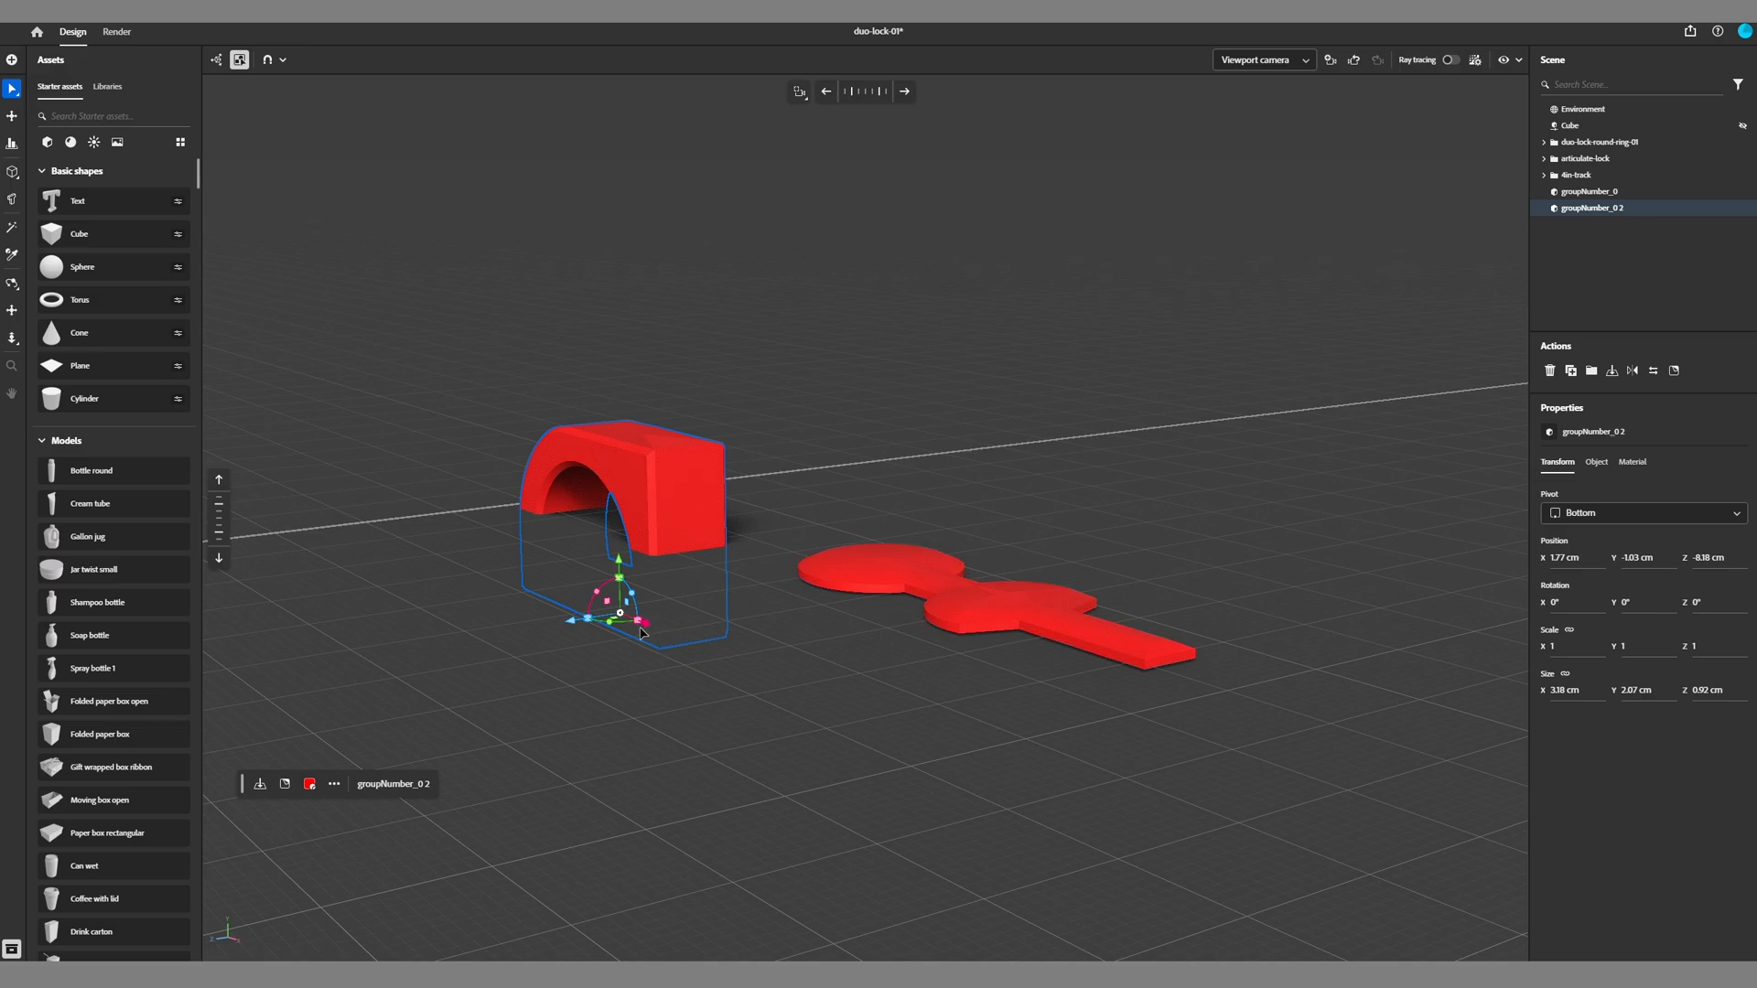
drag(657, 638, 979, 814)
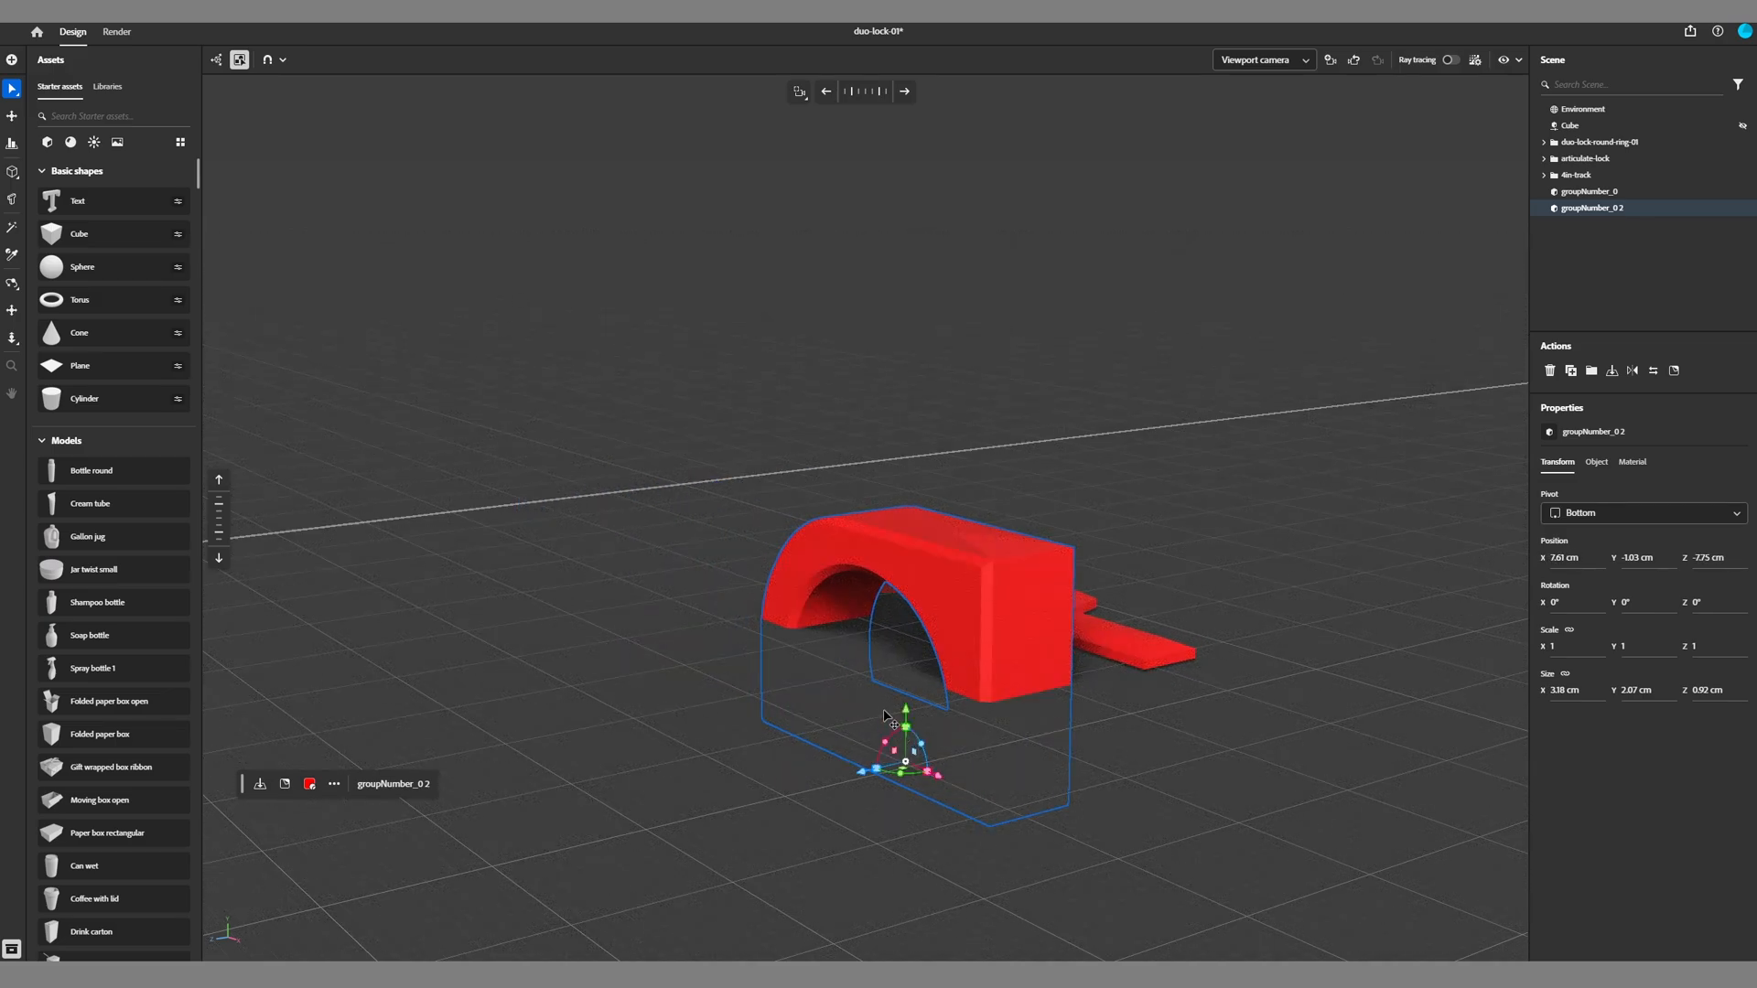
drag(915, 702, 1003, 530)
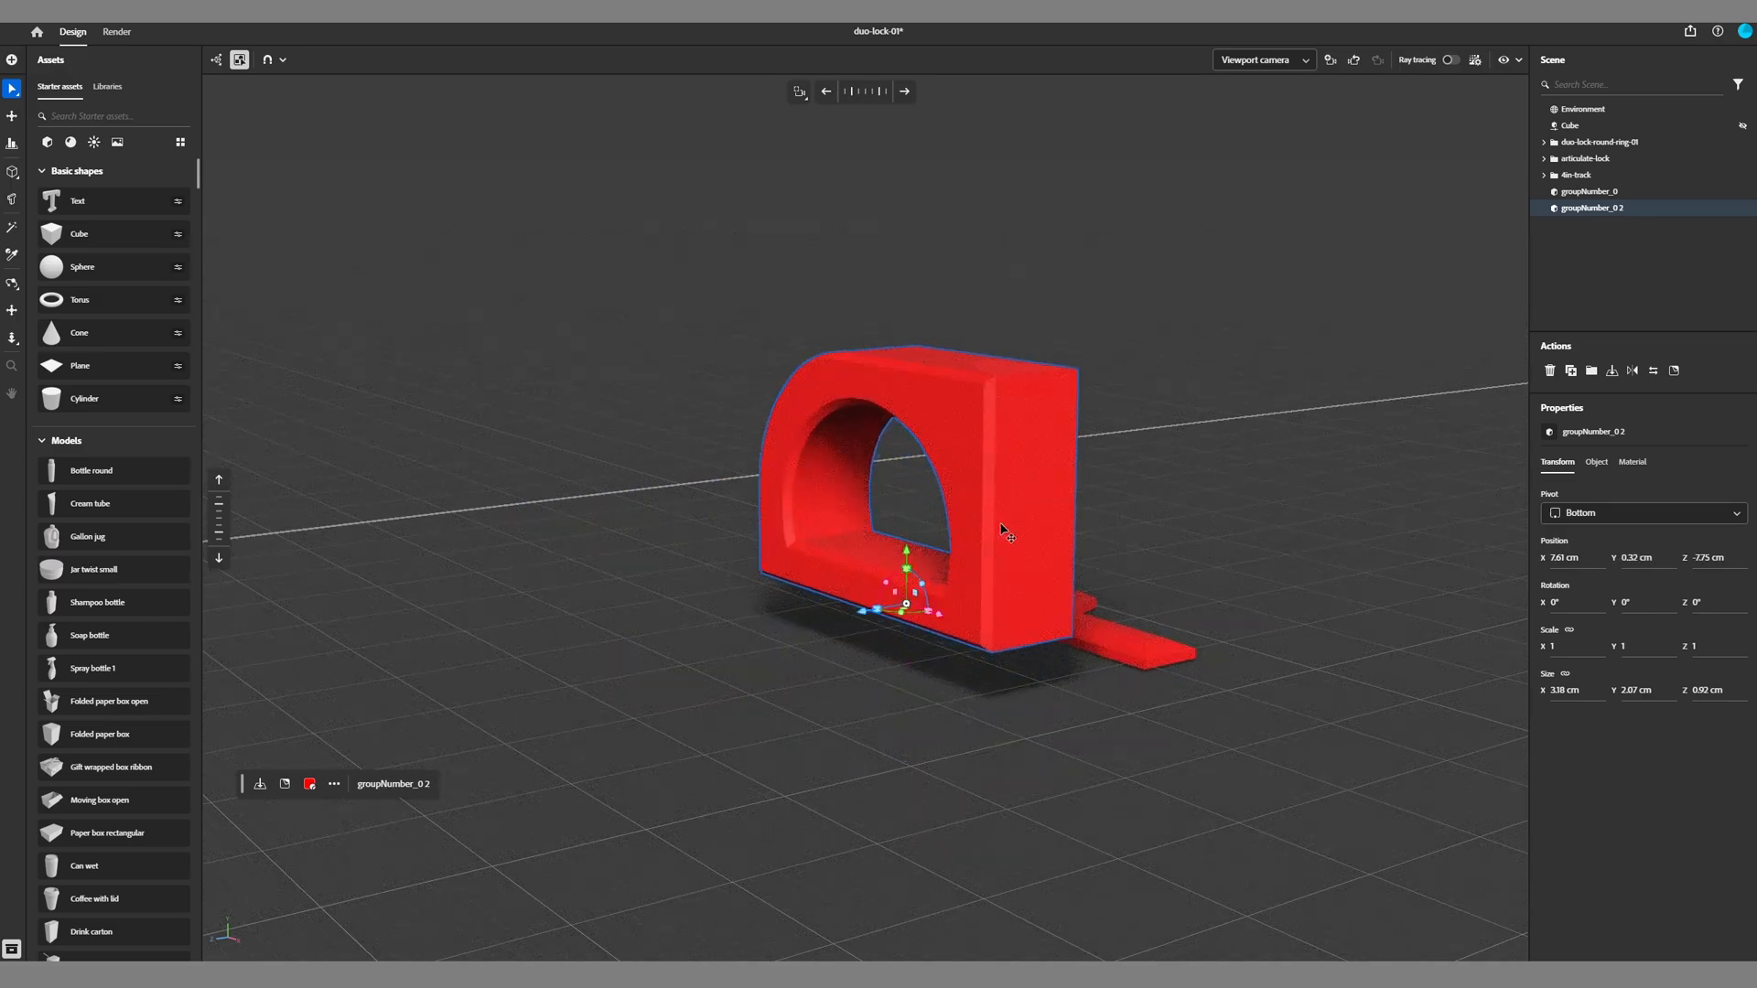
key(a)
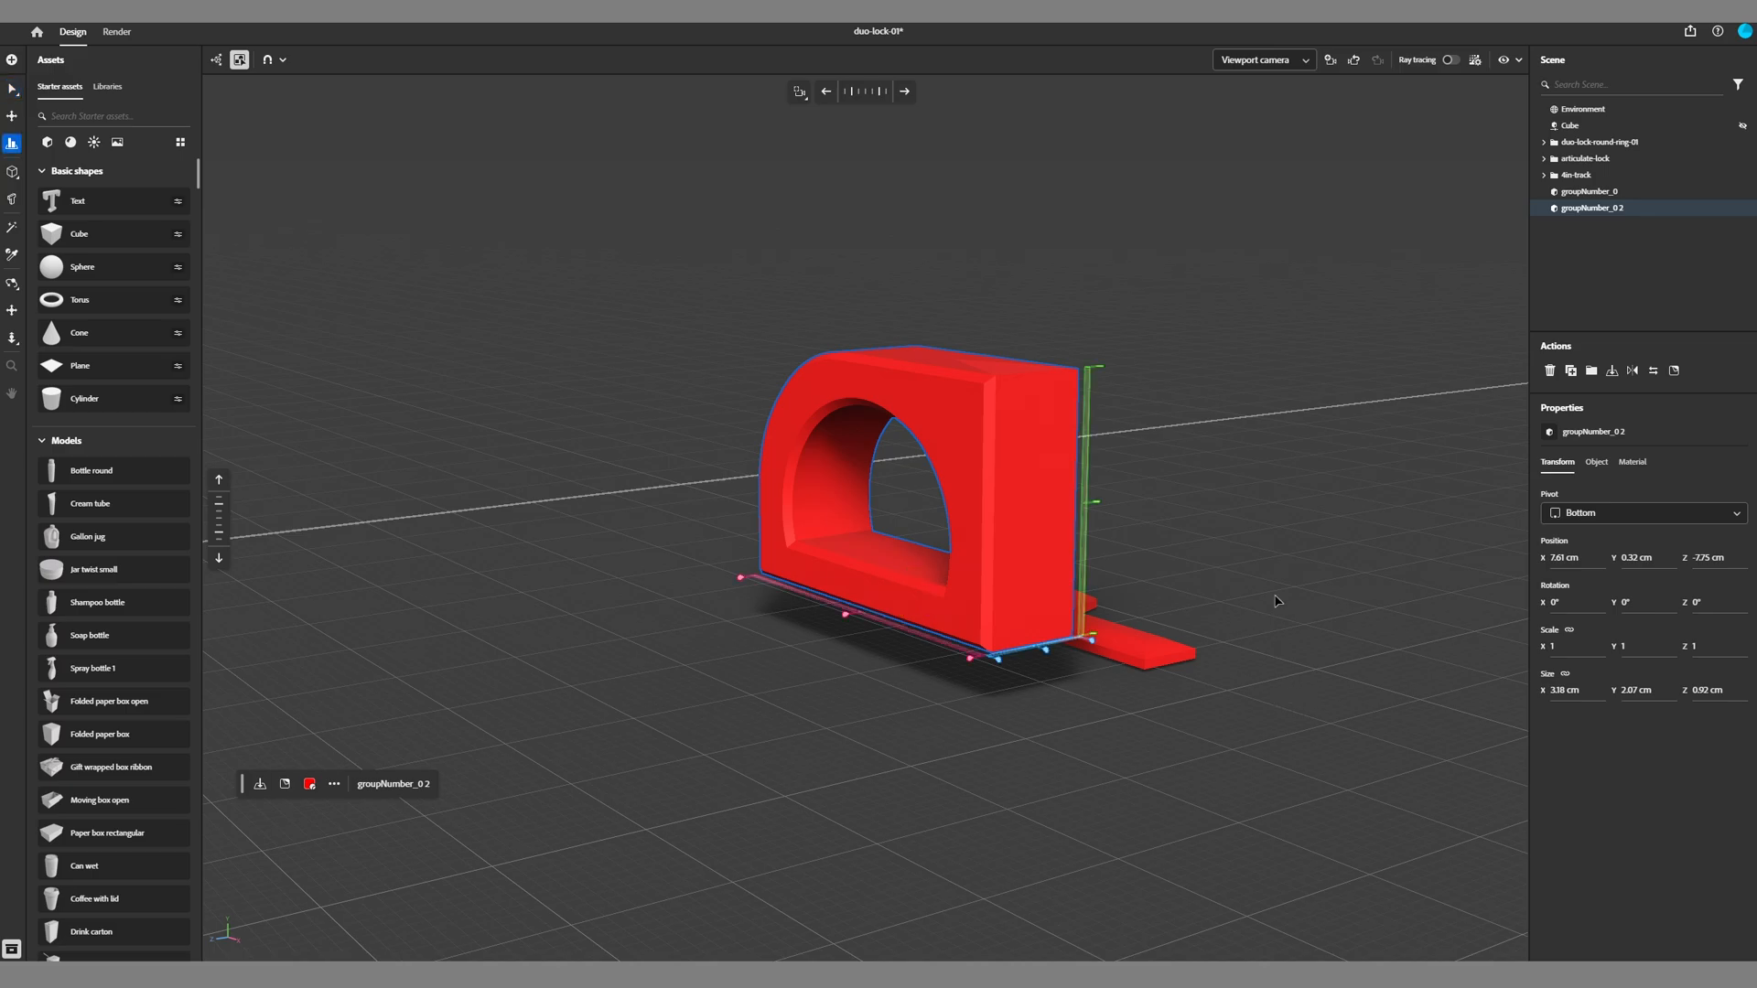
drag(1279, 593, 817, 646)
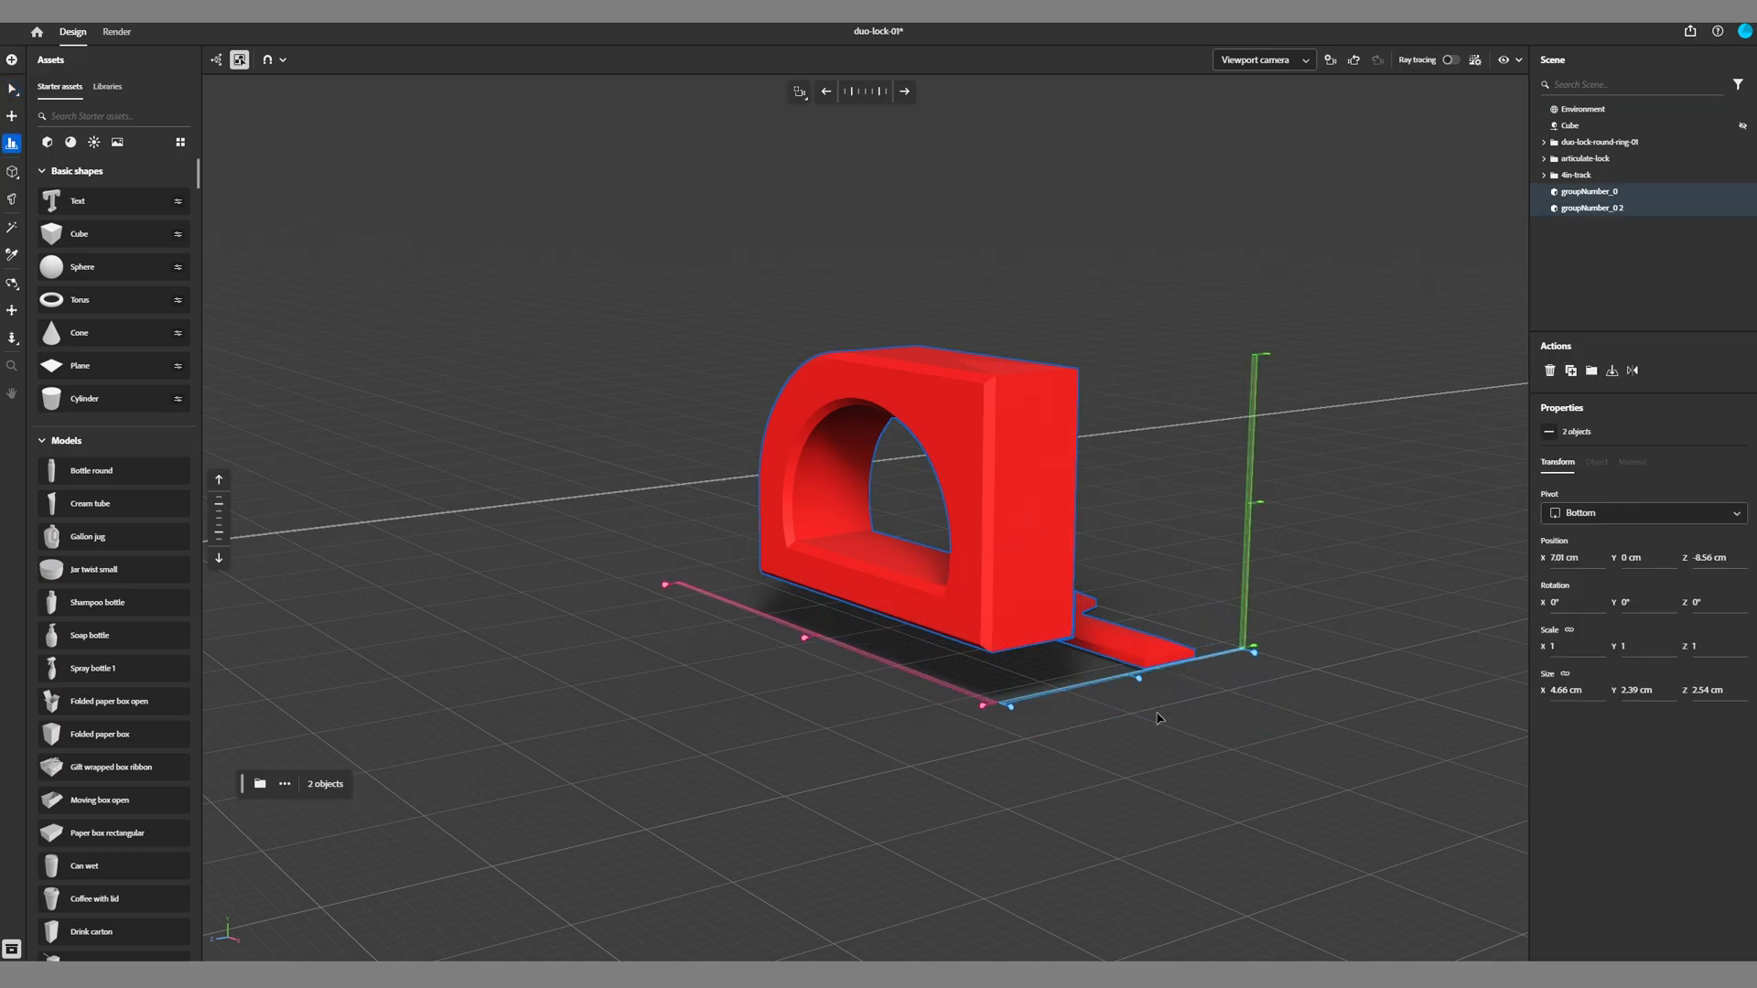
click(1142, 687)
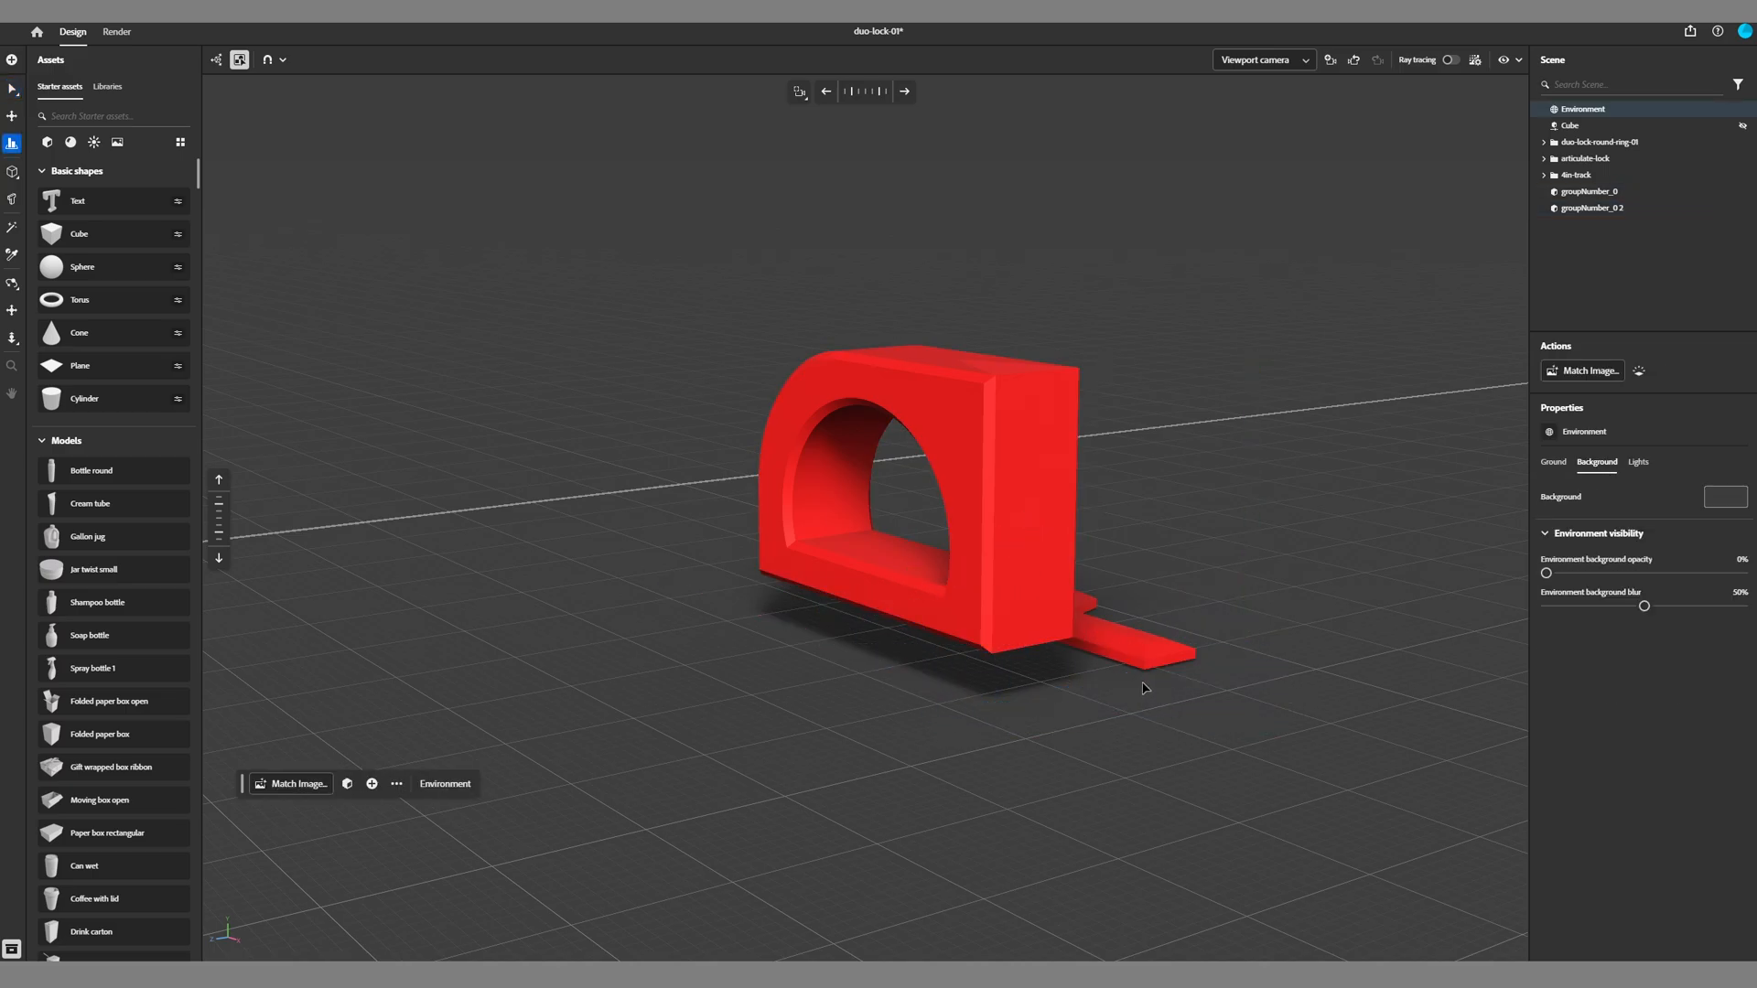
Step: Move the D-shaped ring back along the Z axis so it stands over the lock arm
click(978, 637)
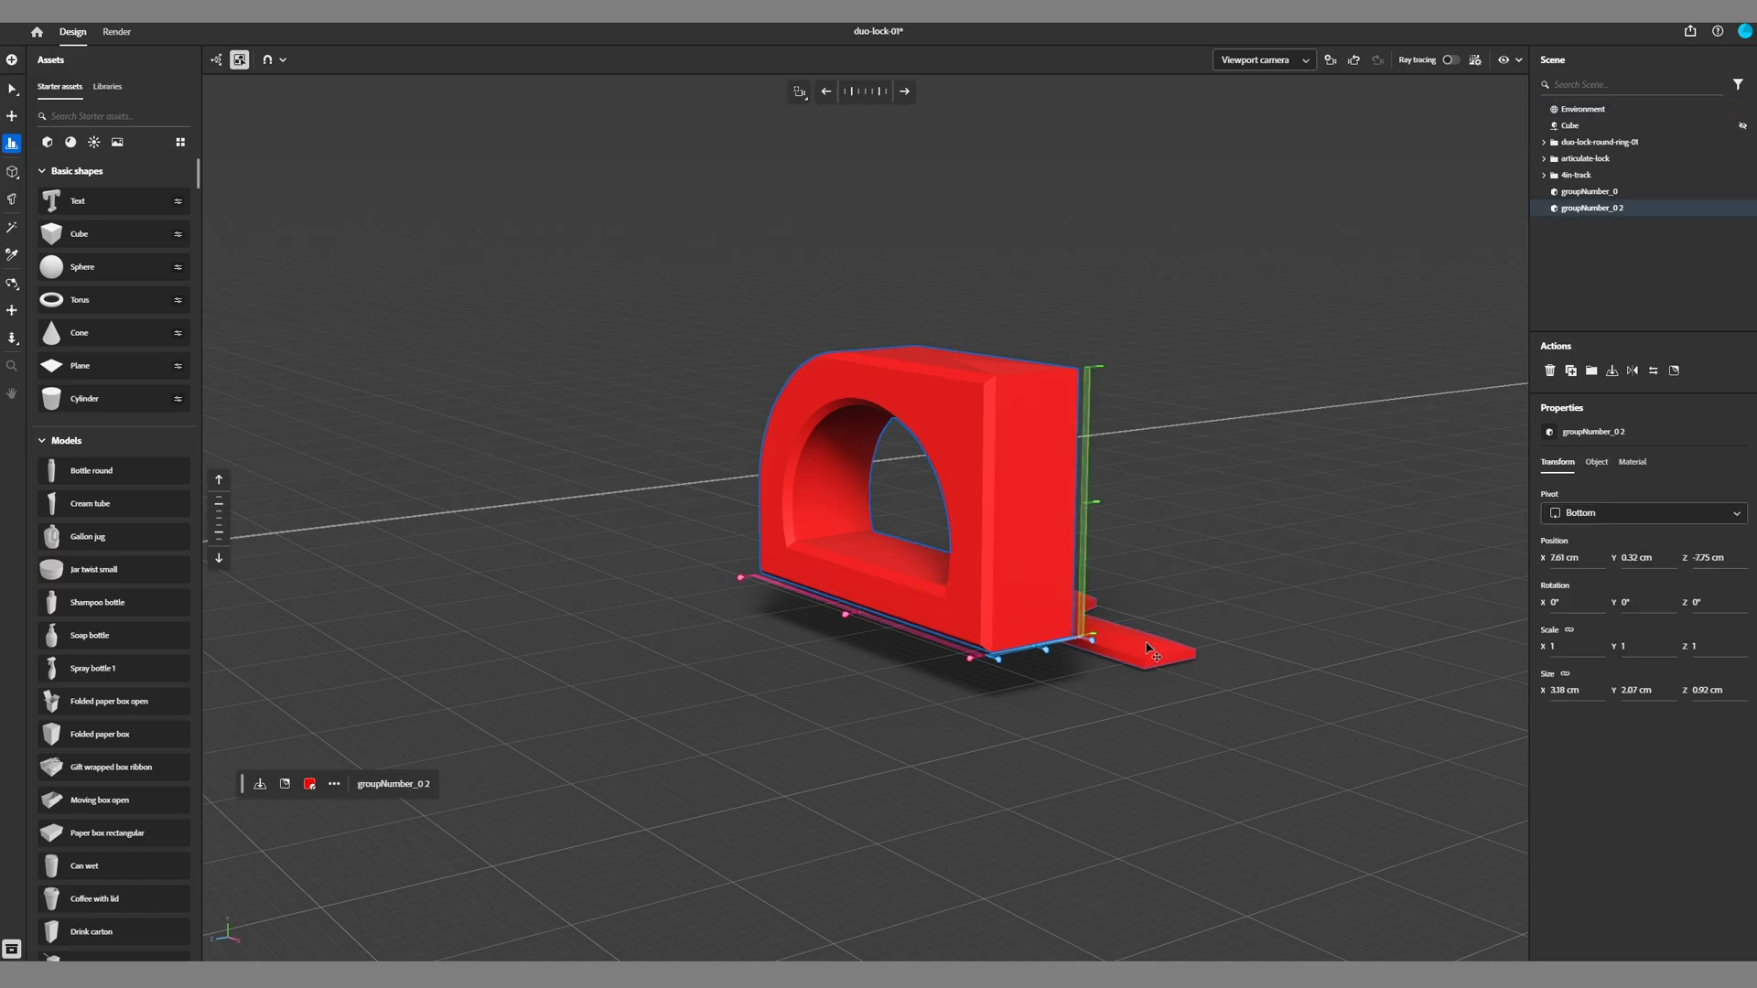
key(v)
drag(865, 614, 945, 602)
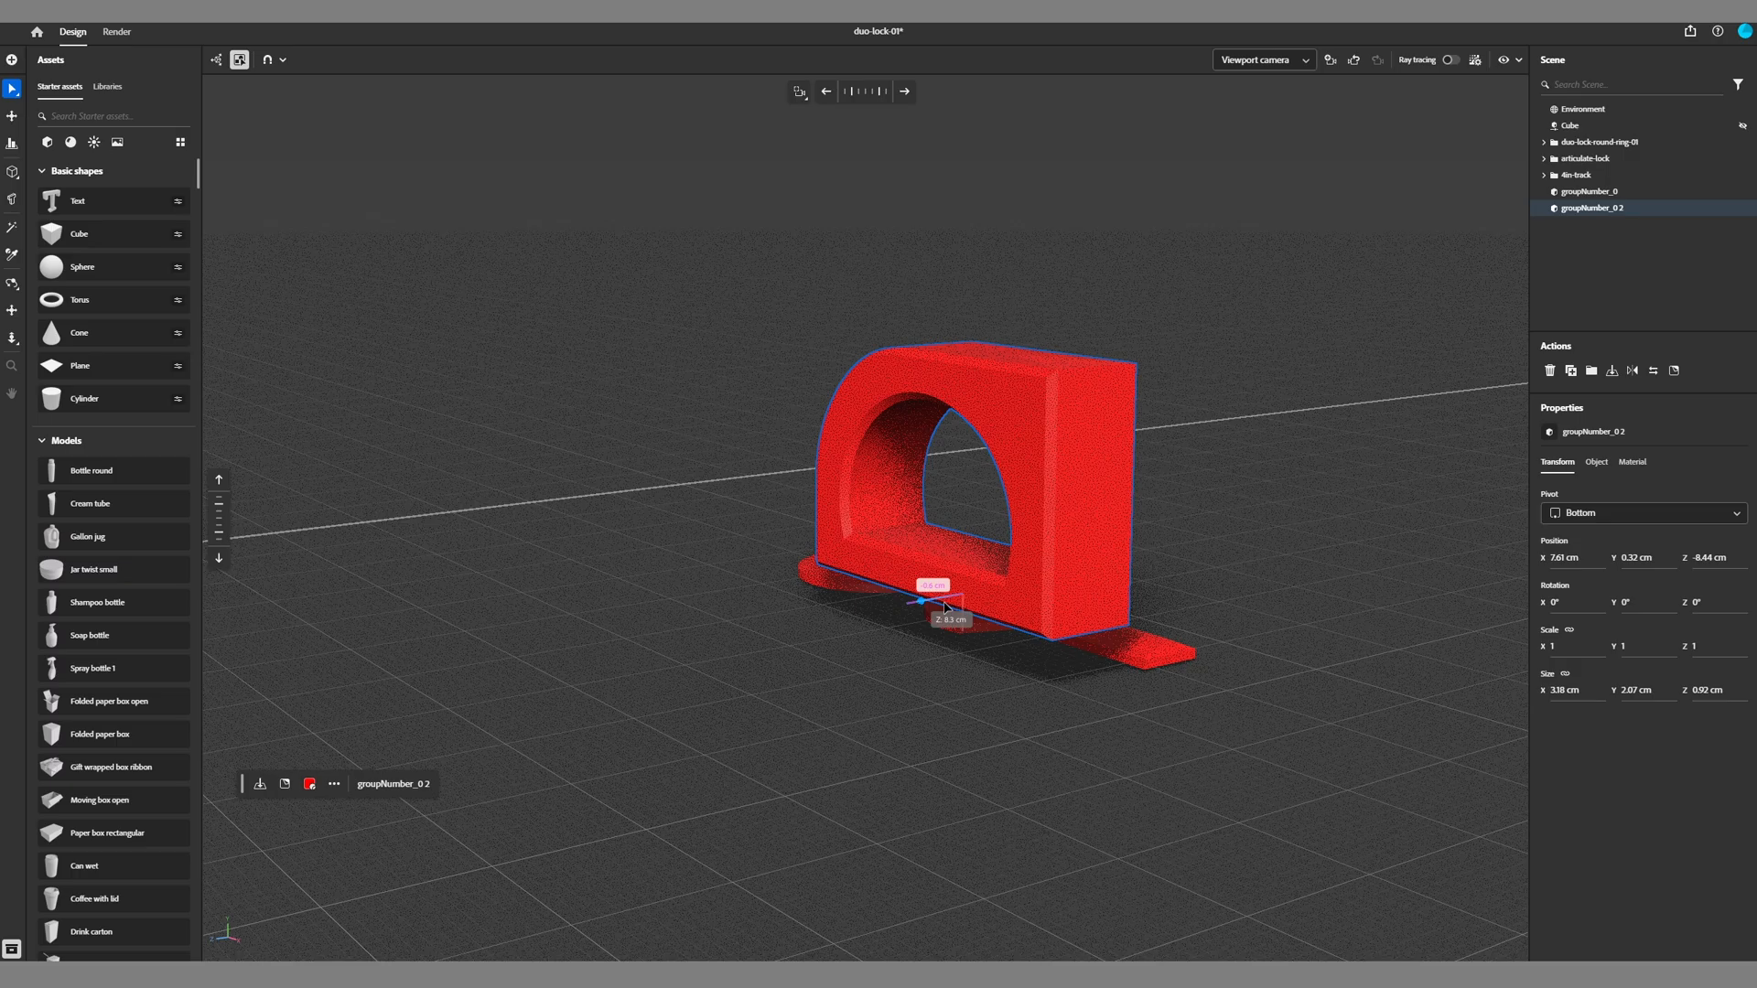
Step: Select the ring and lock arm together and align them by their Z-axis centres and their bottoms on the Y axis
click(853, 718)
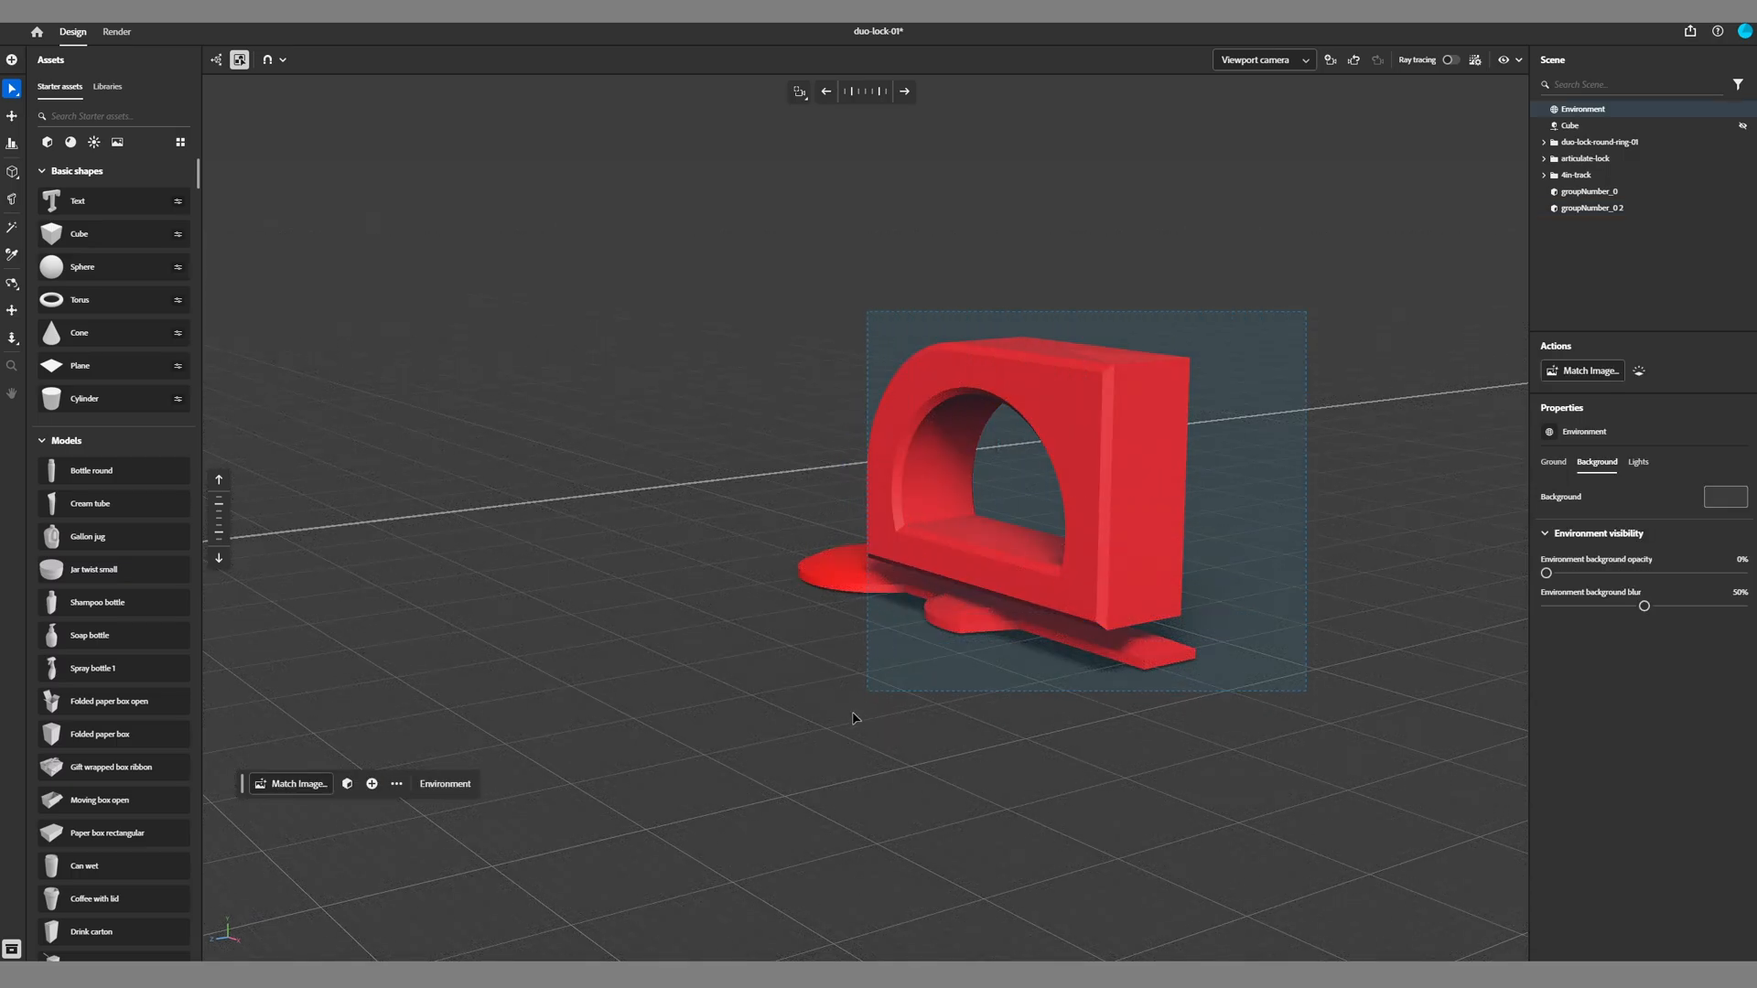
drag(853, 719, 780, 764)
key(s)
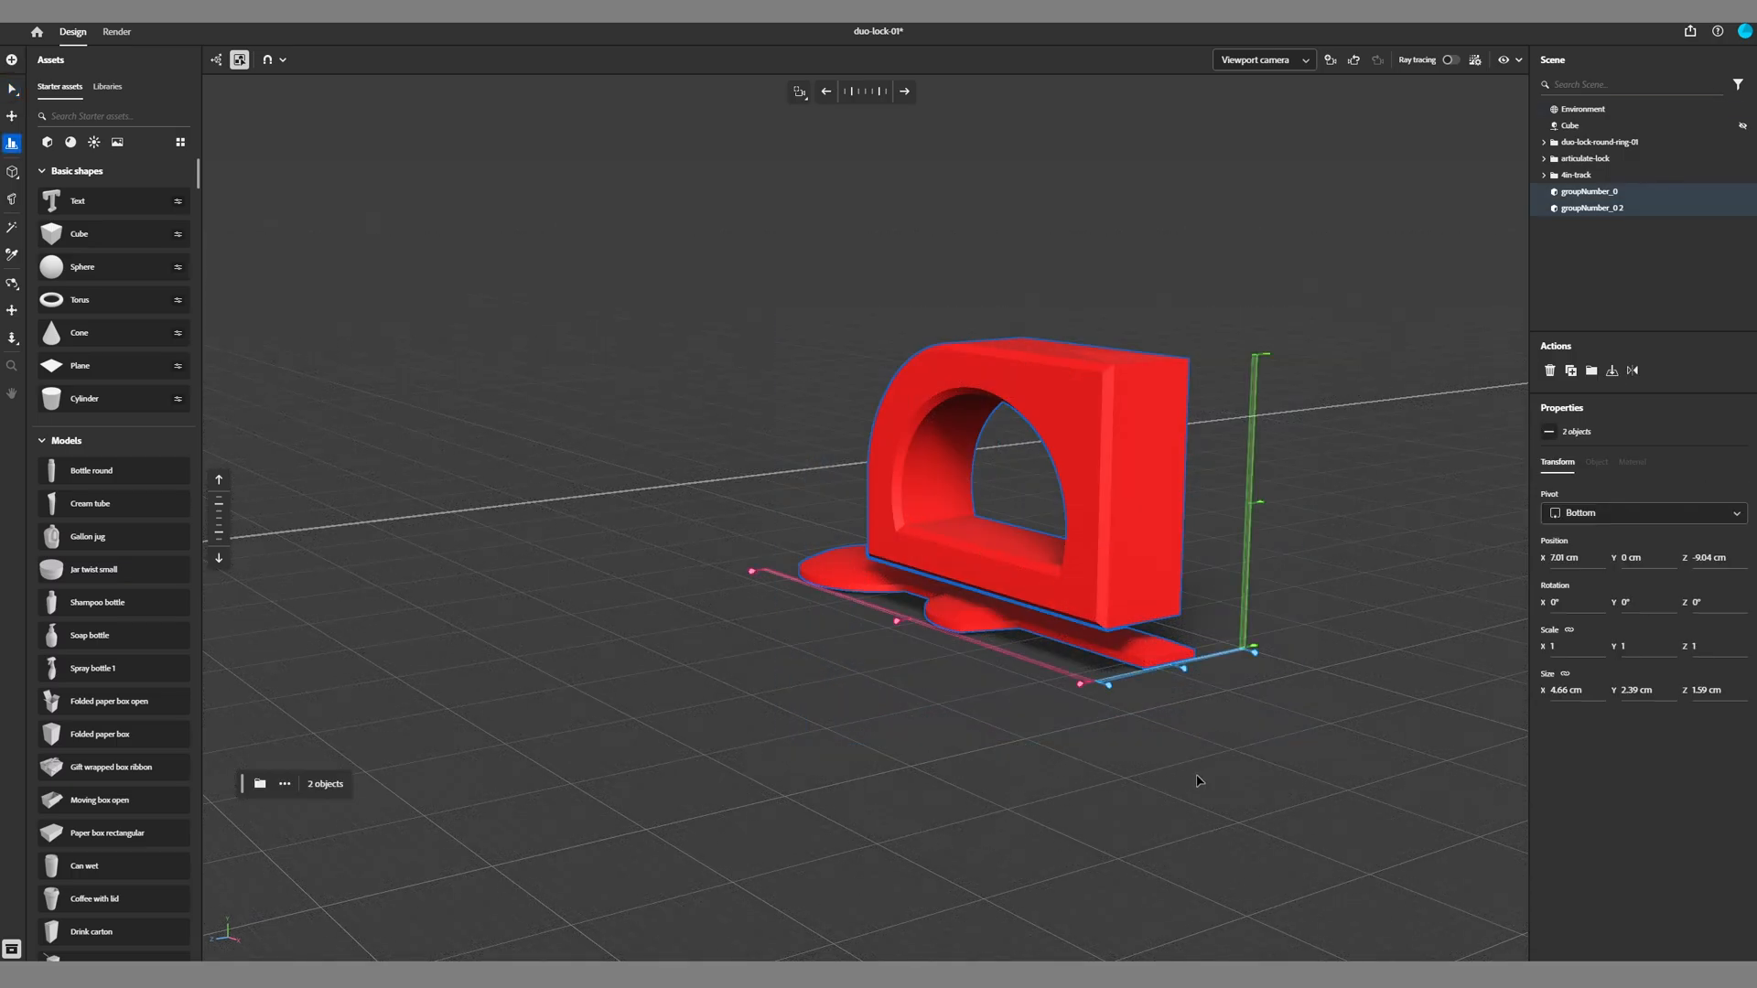
click(1185, 670)
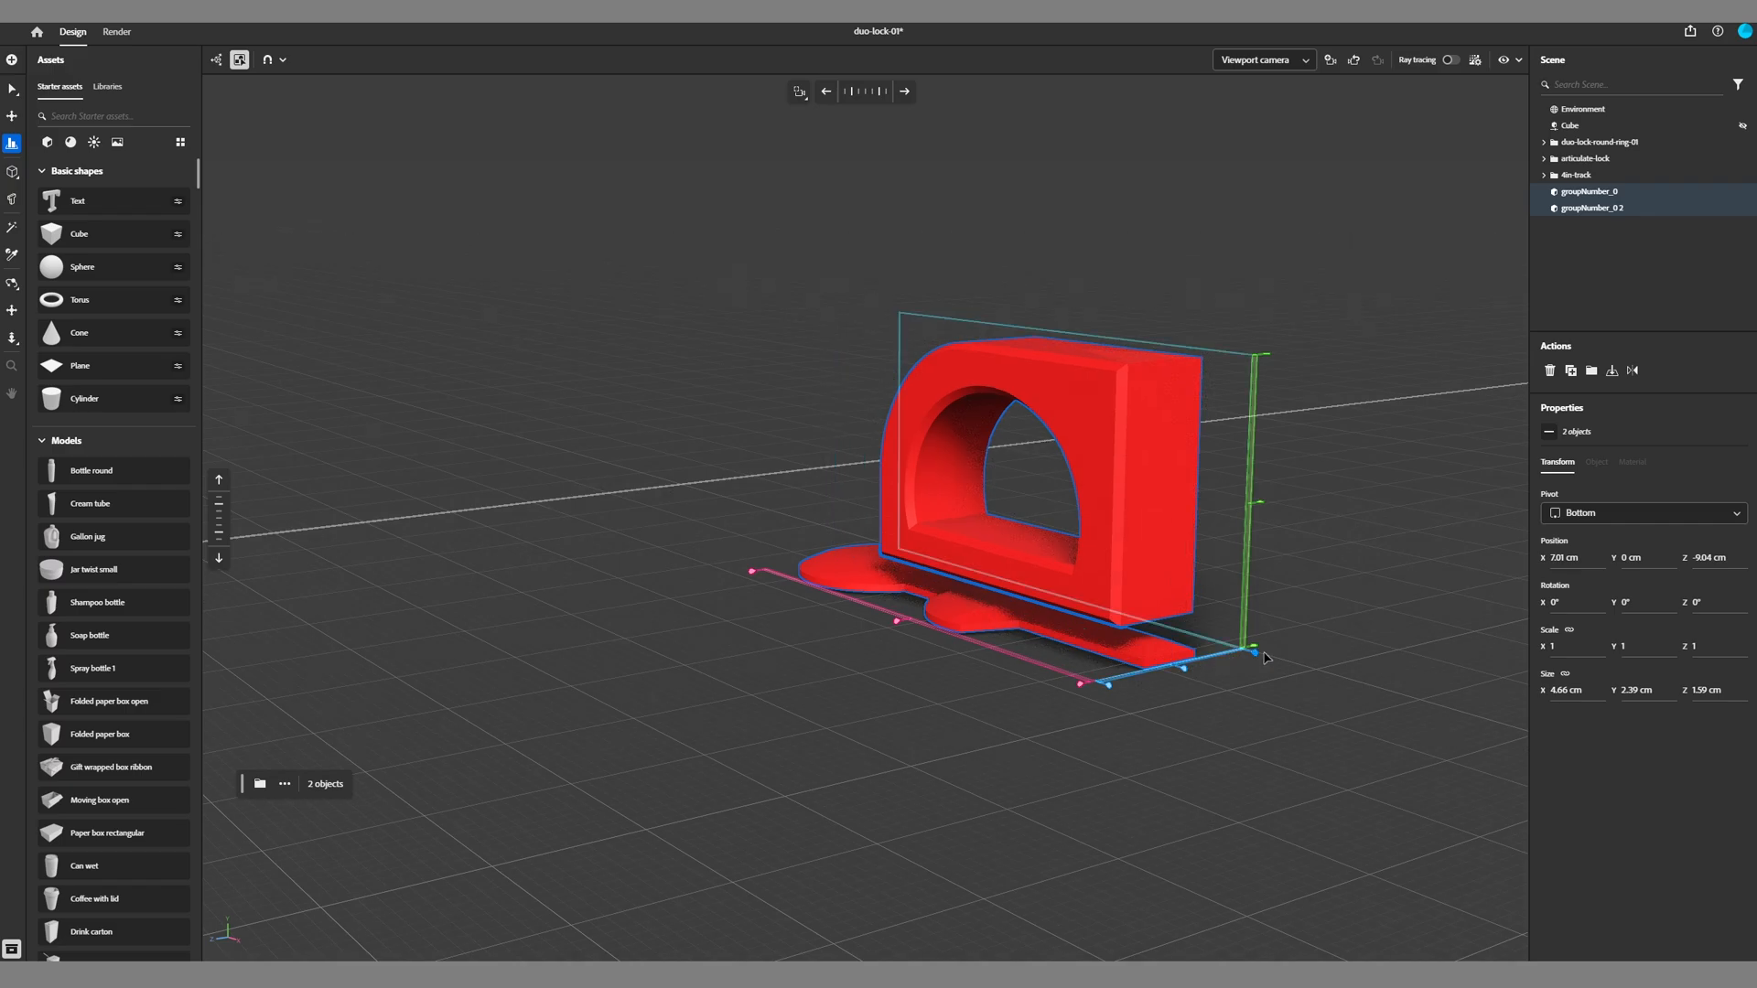
click(1253, 645)
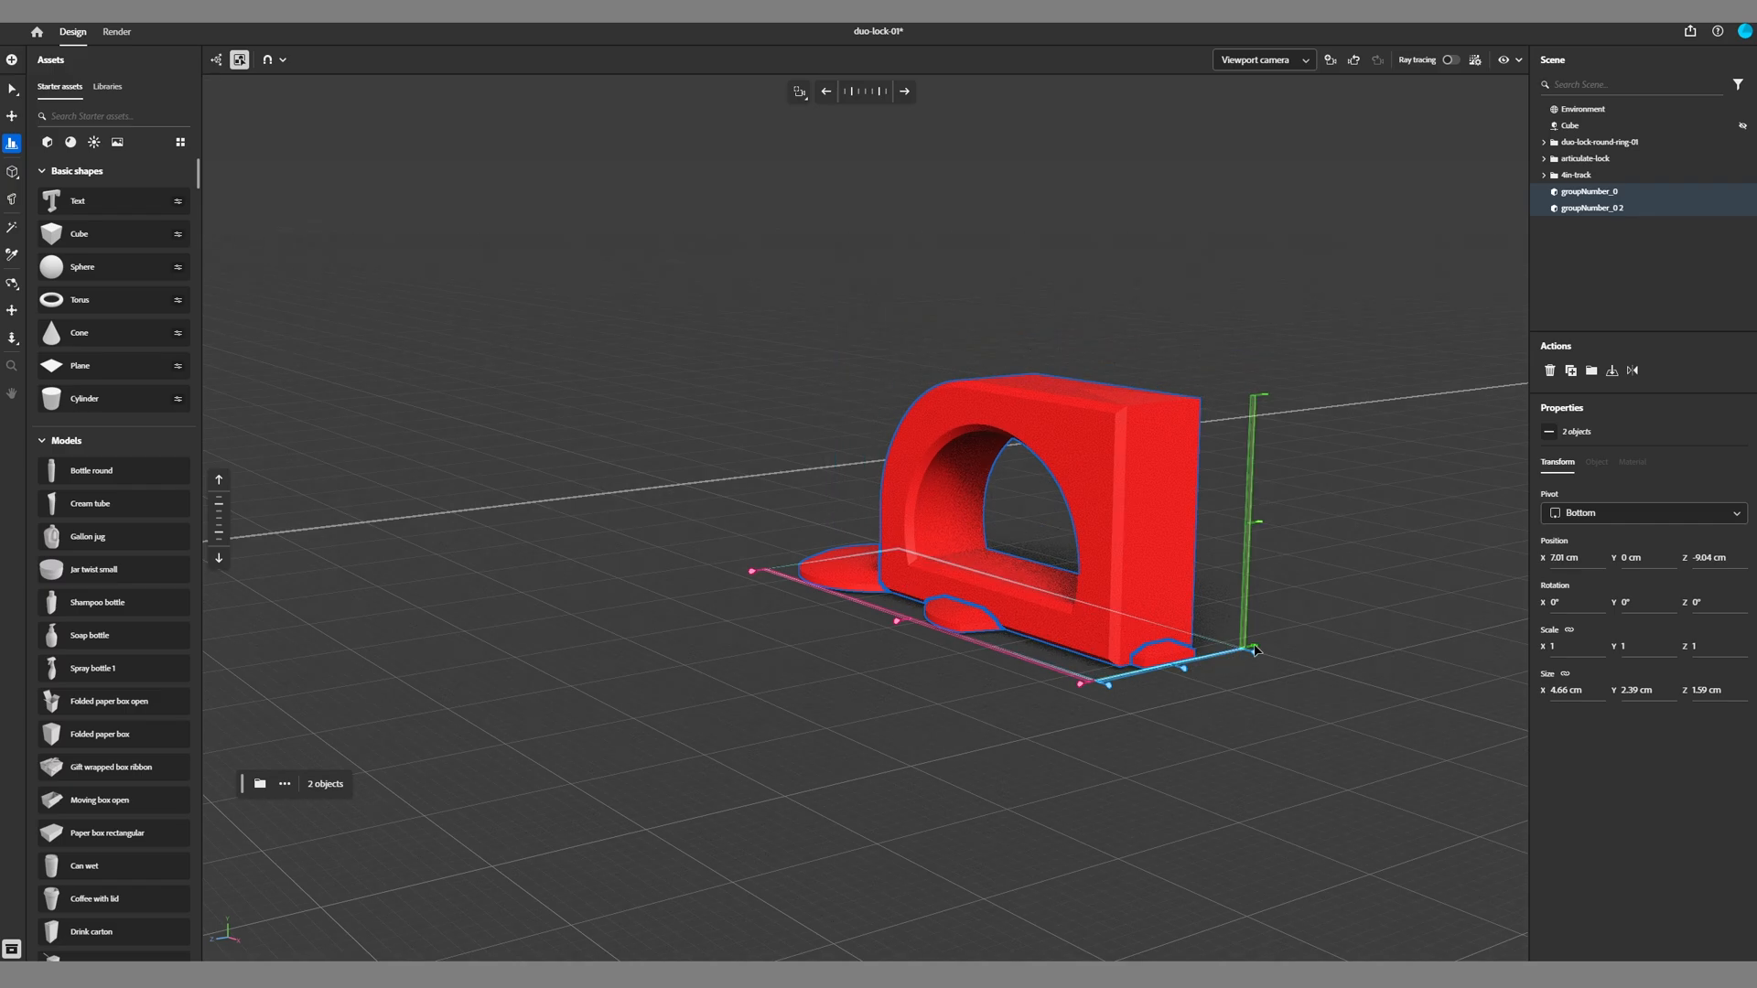
Step: Align the selected ring and lock arm by their minimum ends on the X axis, then deselect them and check the fit
click(753, 572)
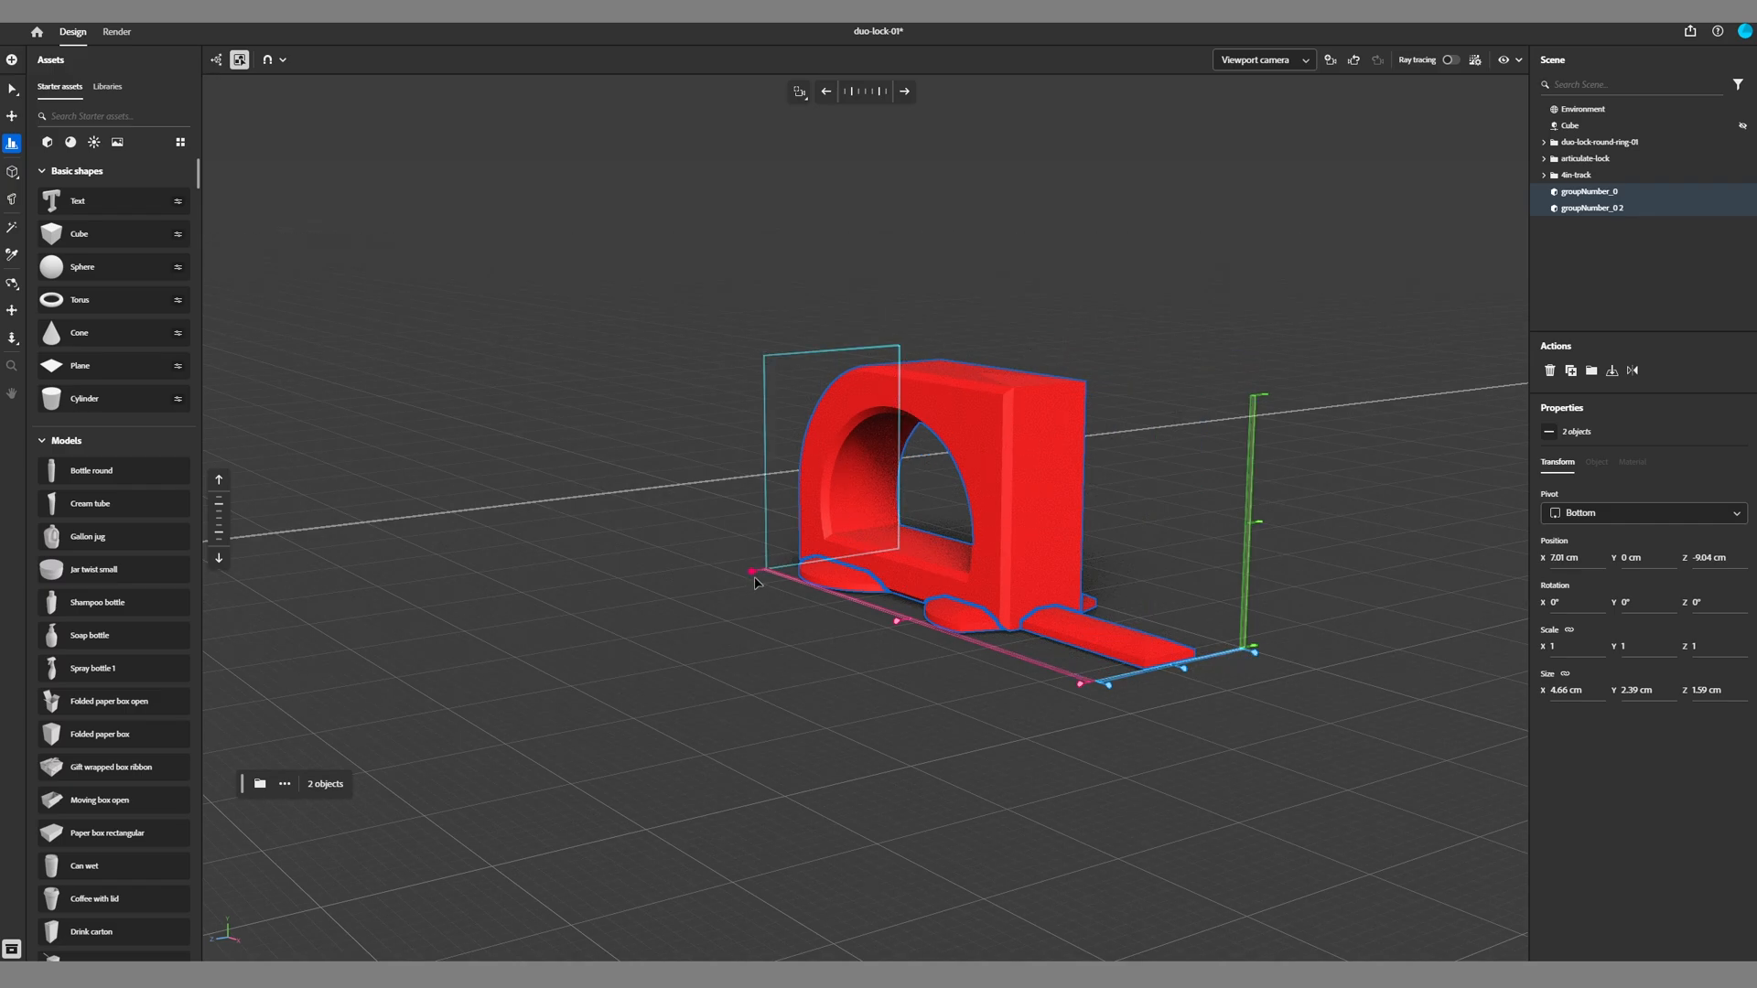
click(844, 688)
drag(820, 635, 1052, 187)
scroll(1132, 773, up, 5)
drag(1086, 433, 901, 437)
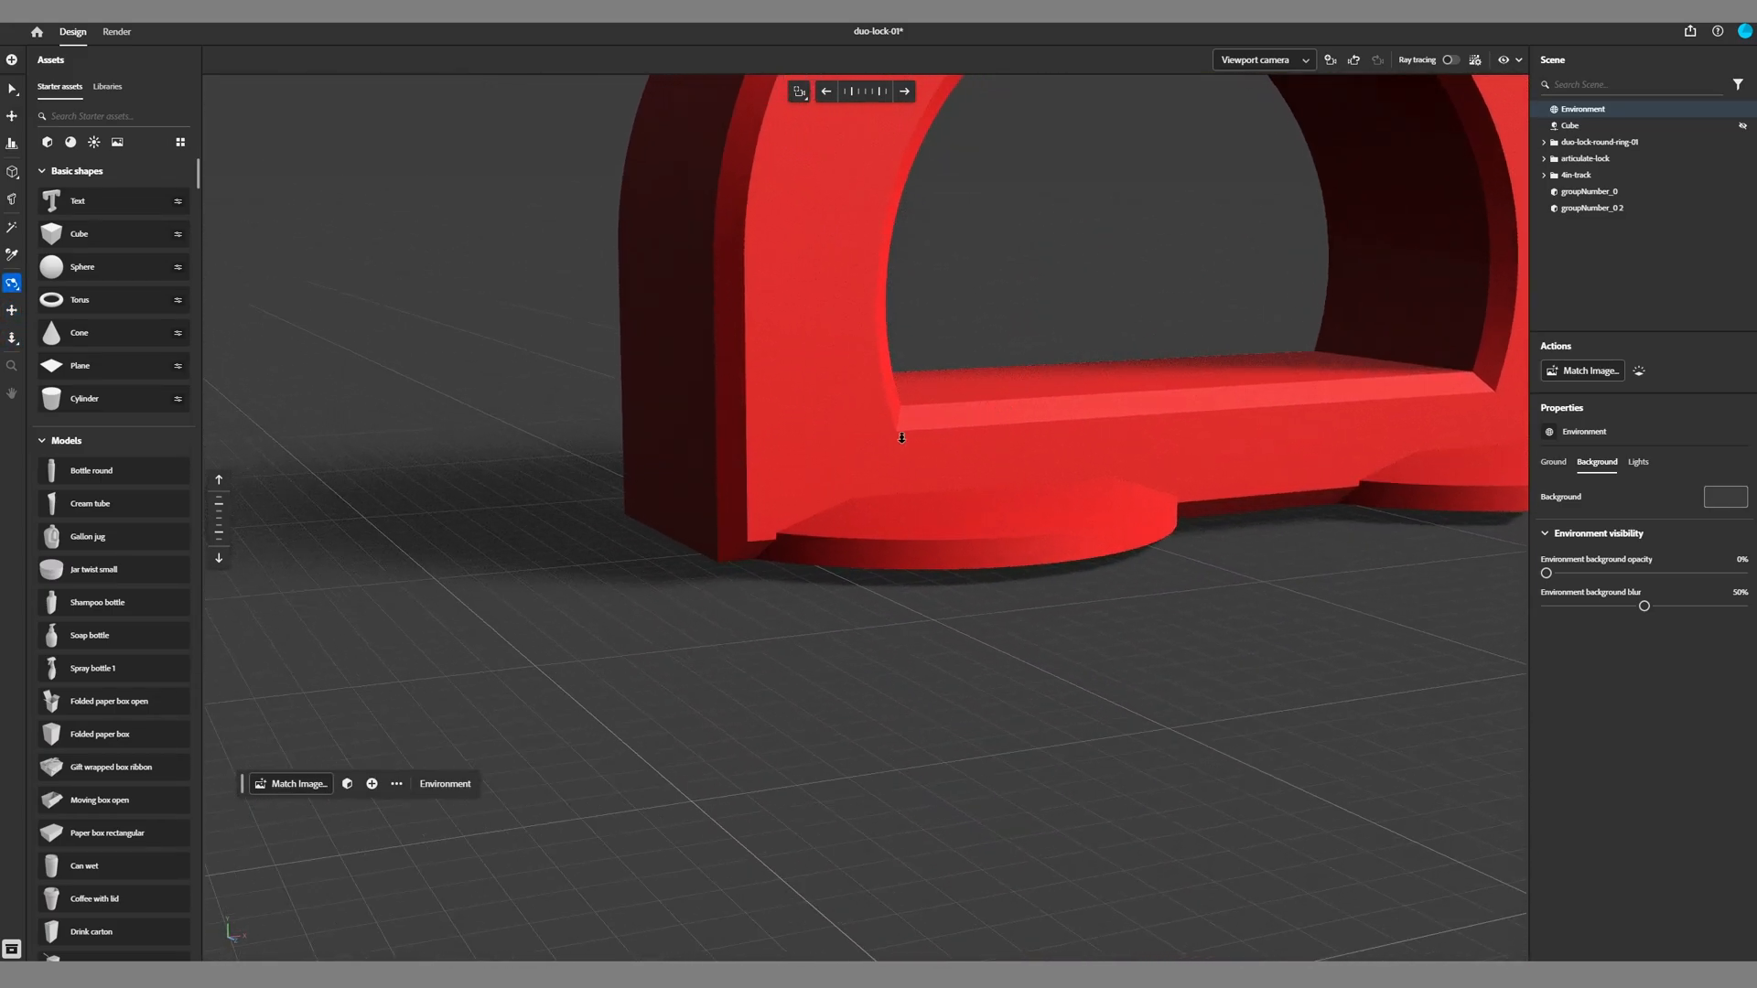
Step: Shift the D-shaped ring slightly along the X axis over the lock arm to X 6.4 cm, then deselect it
key(v)
click(823, 432)
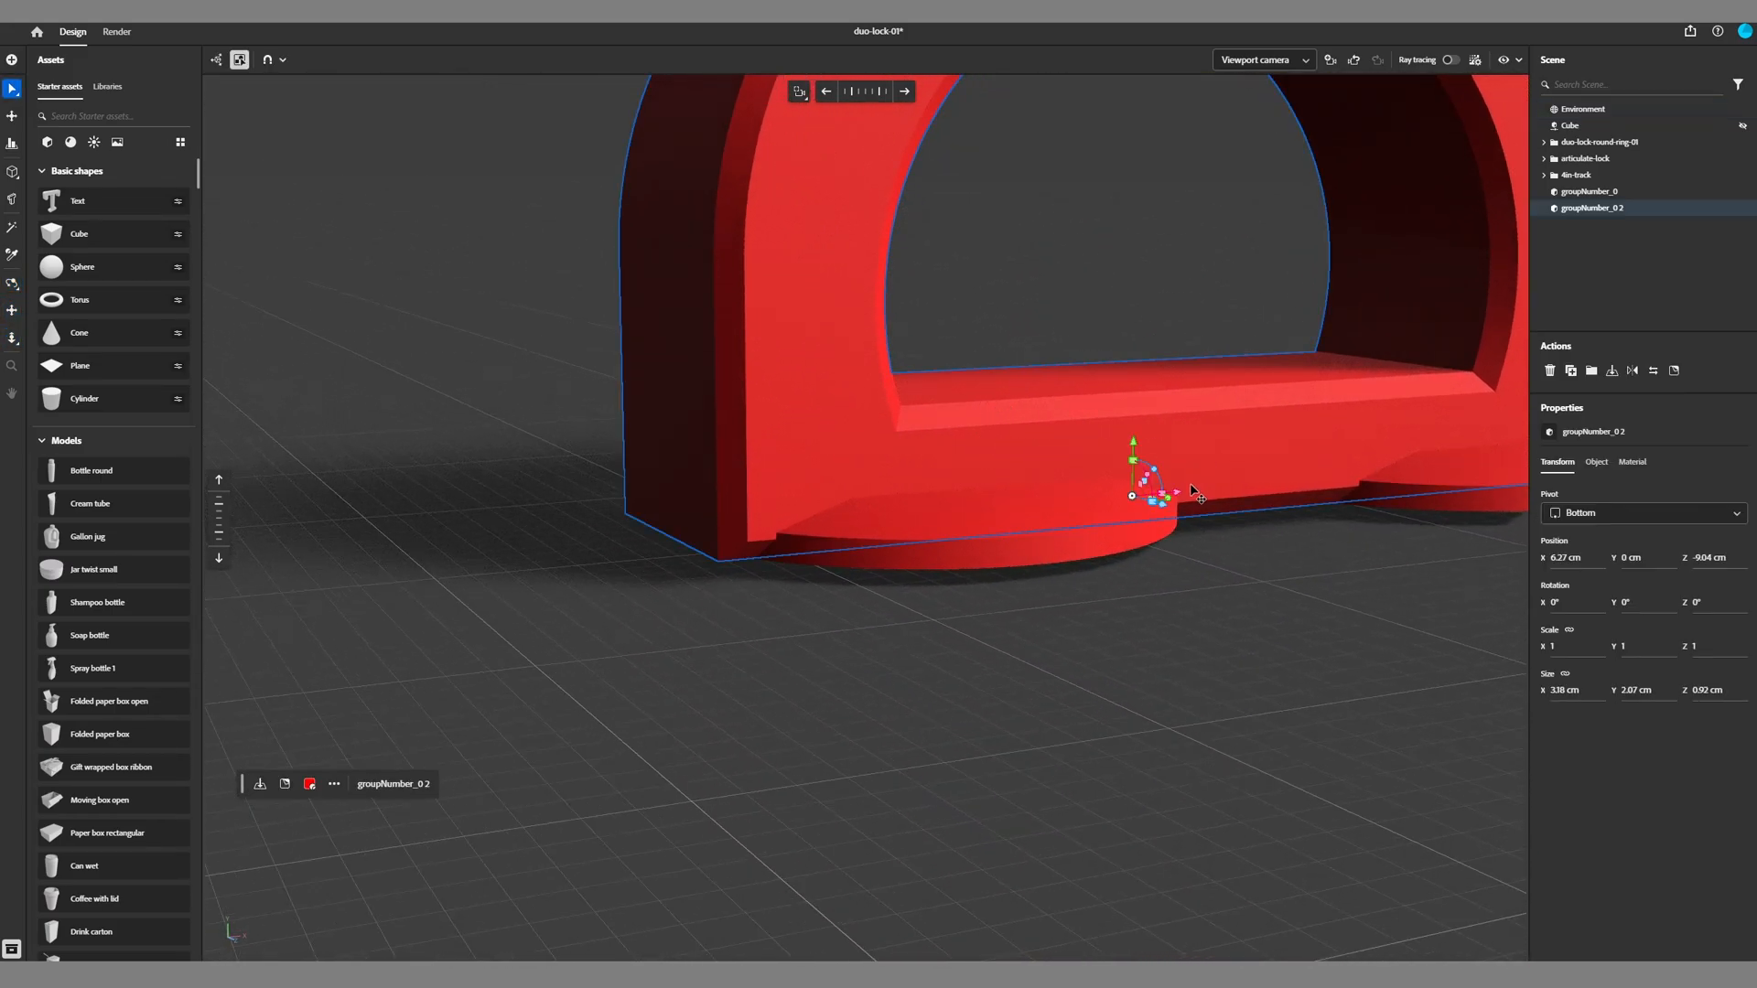
mouse_move(1179, 495)
mouse_down()
mouse_move(1245, 494)
mouse_move(1207, 490)
mouse_up()
drag(1223, 427, 960, 471)
drag(1055, 397, 892, 437)
key(3)
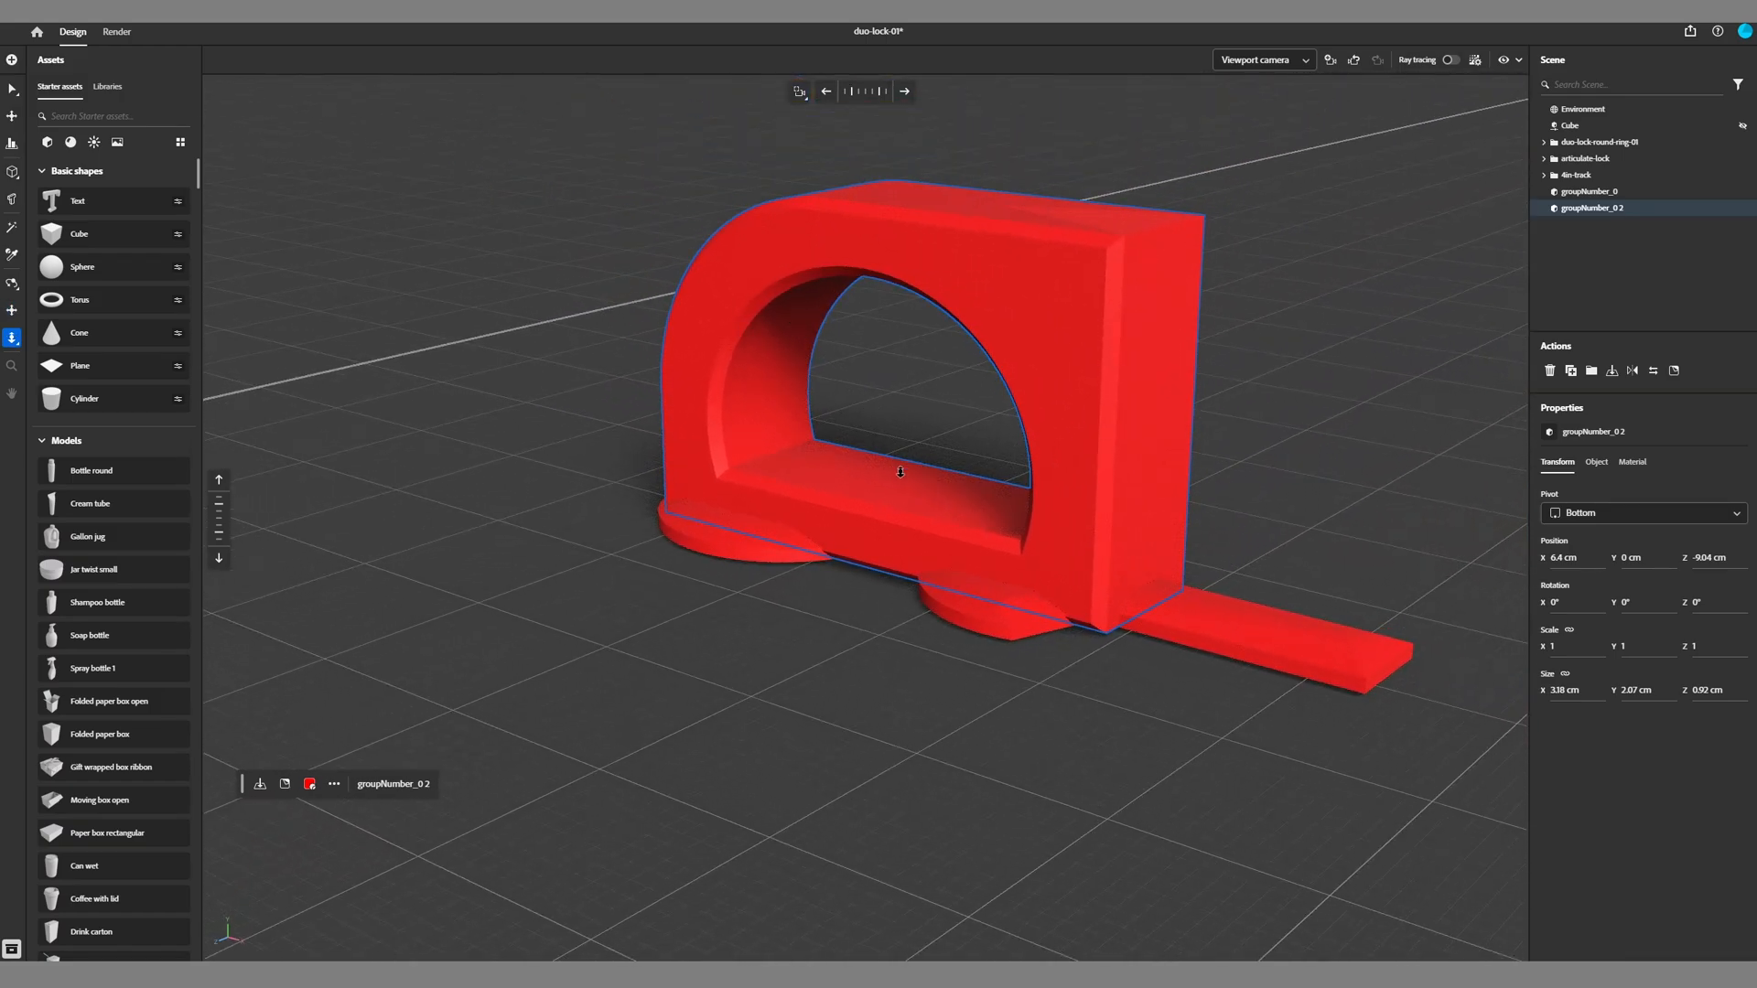
key(v)
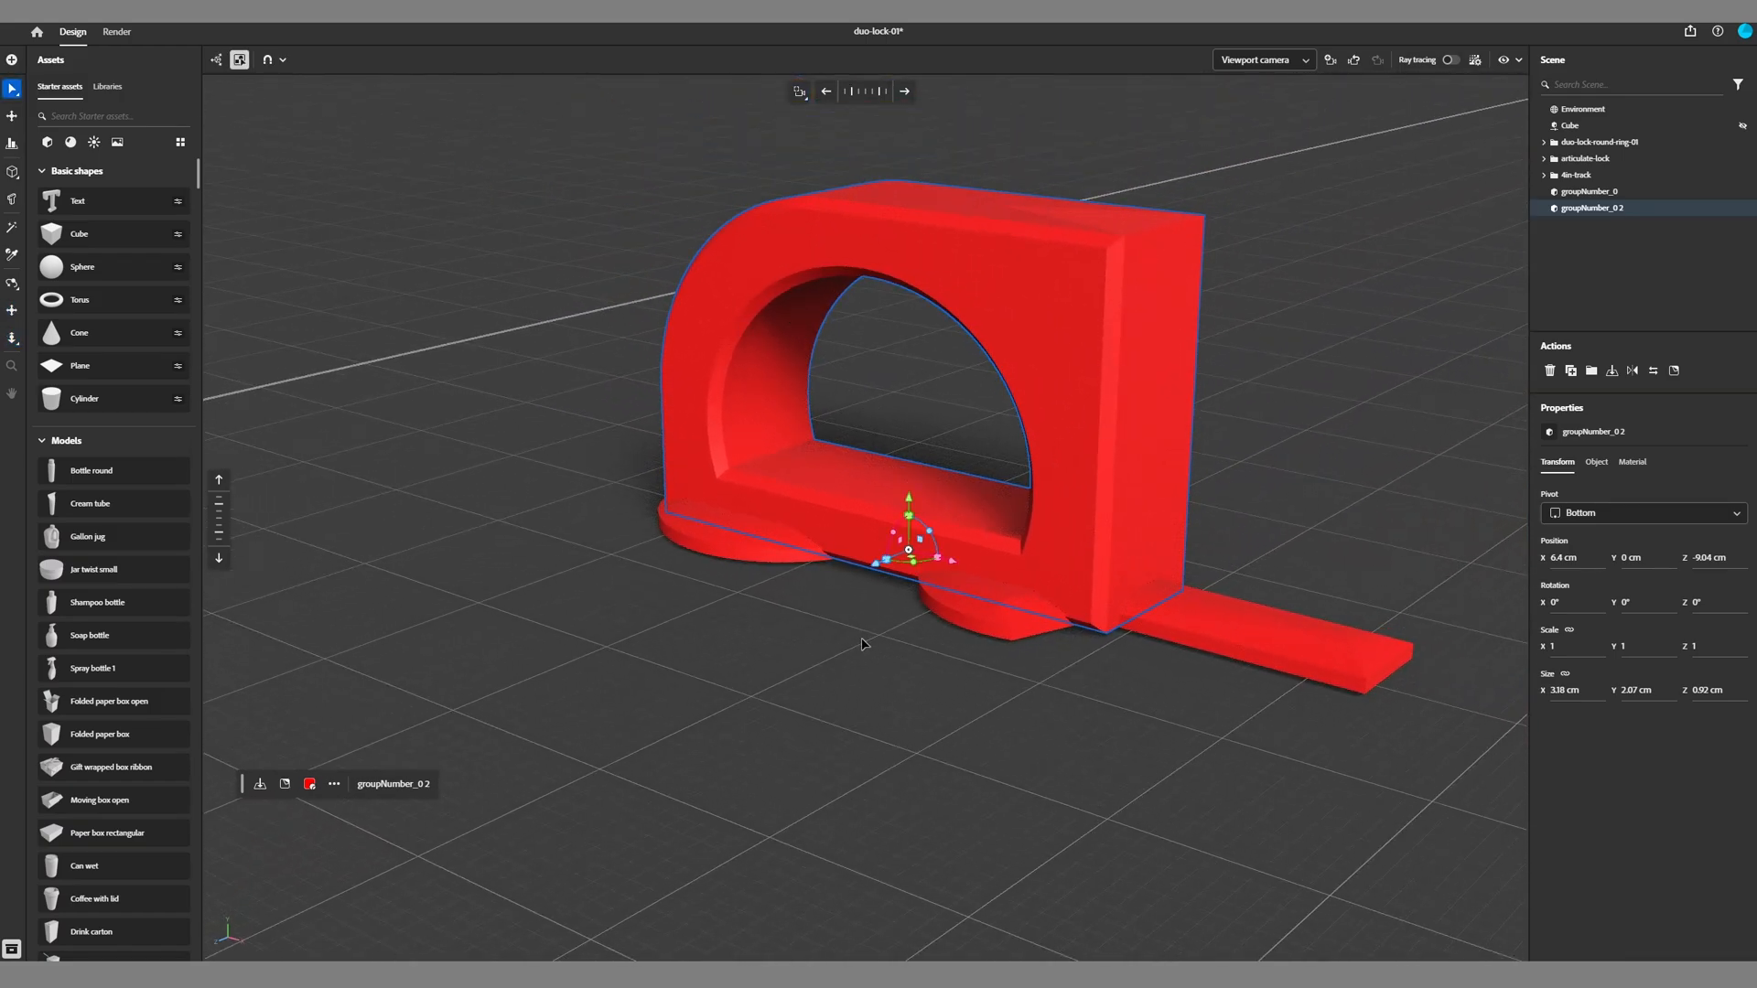
click(867, 645)
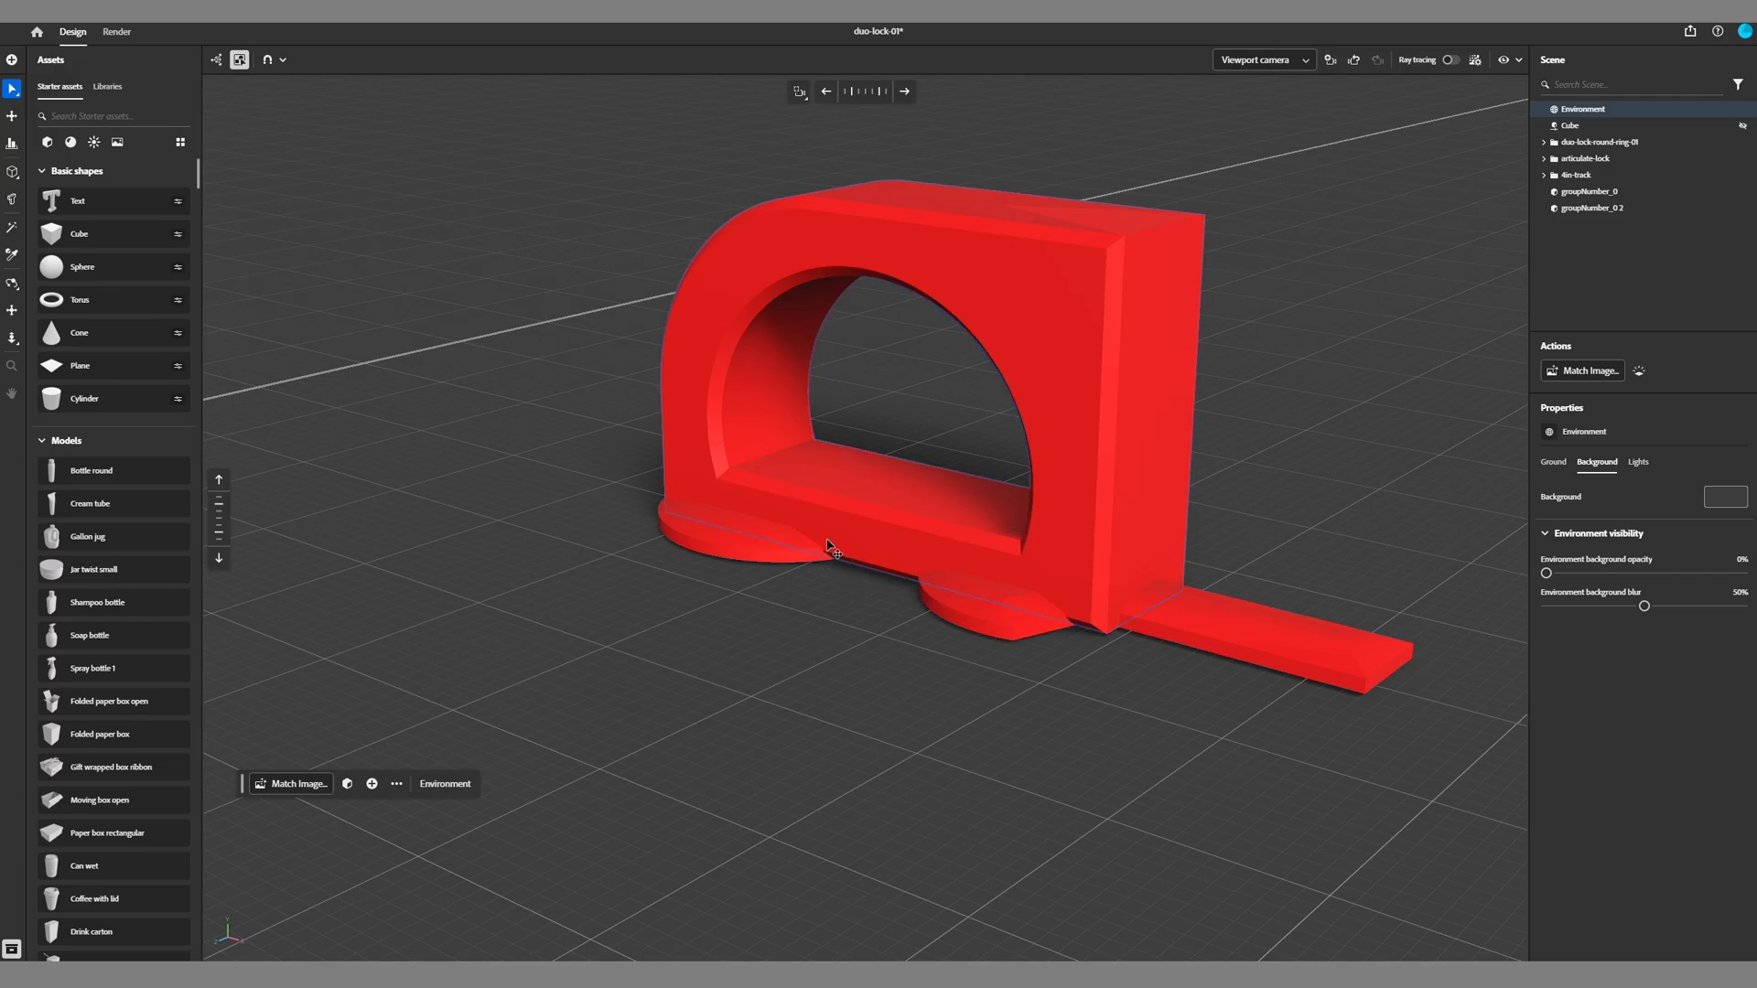
Step: Delete the D-shaped ring and the lock arm from the scene
key(1)
key(v)
click(1002, 336)
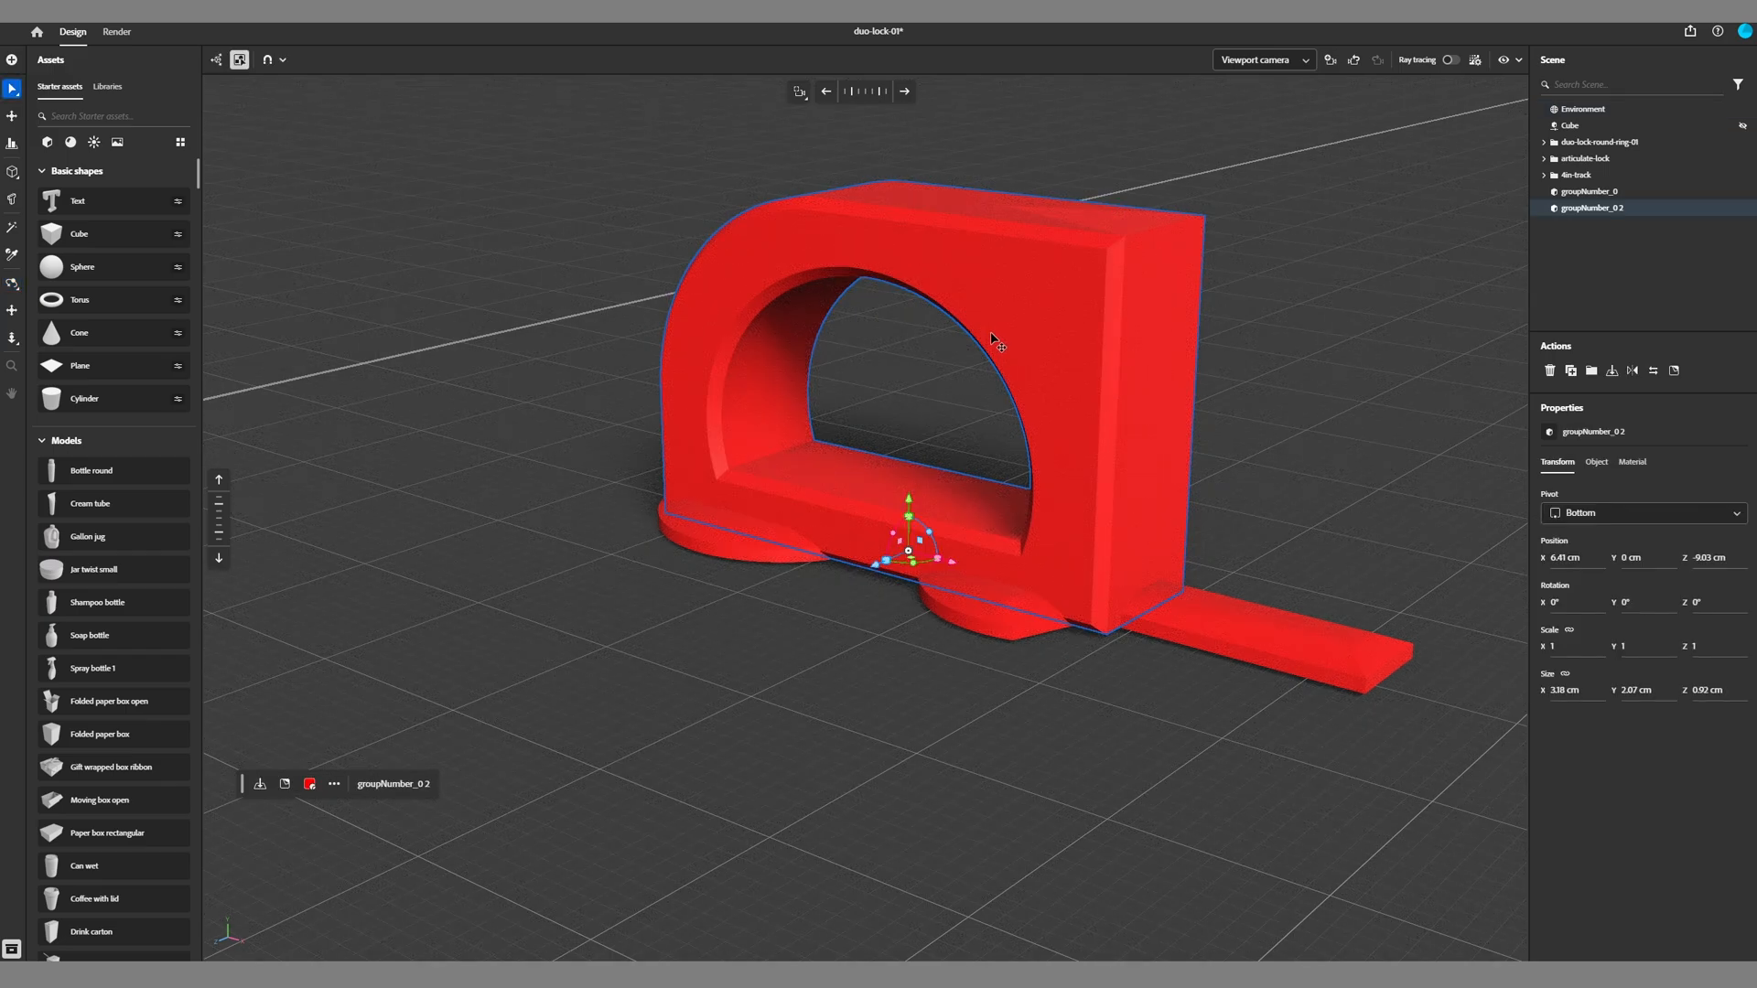
key(Delete)
click(957, 531)
click(953, 553)
key(Delete)
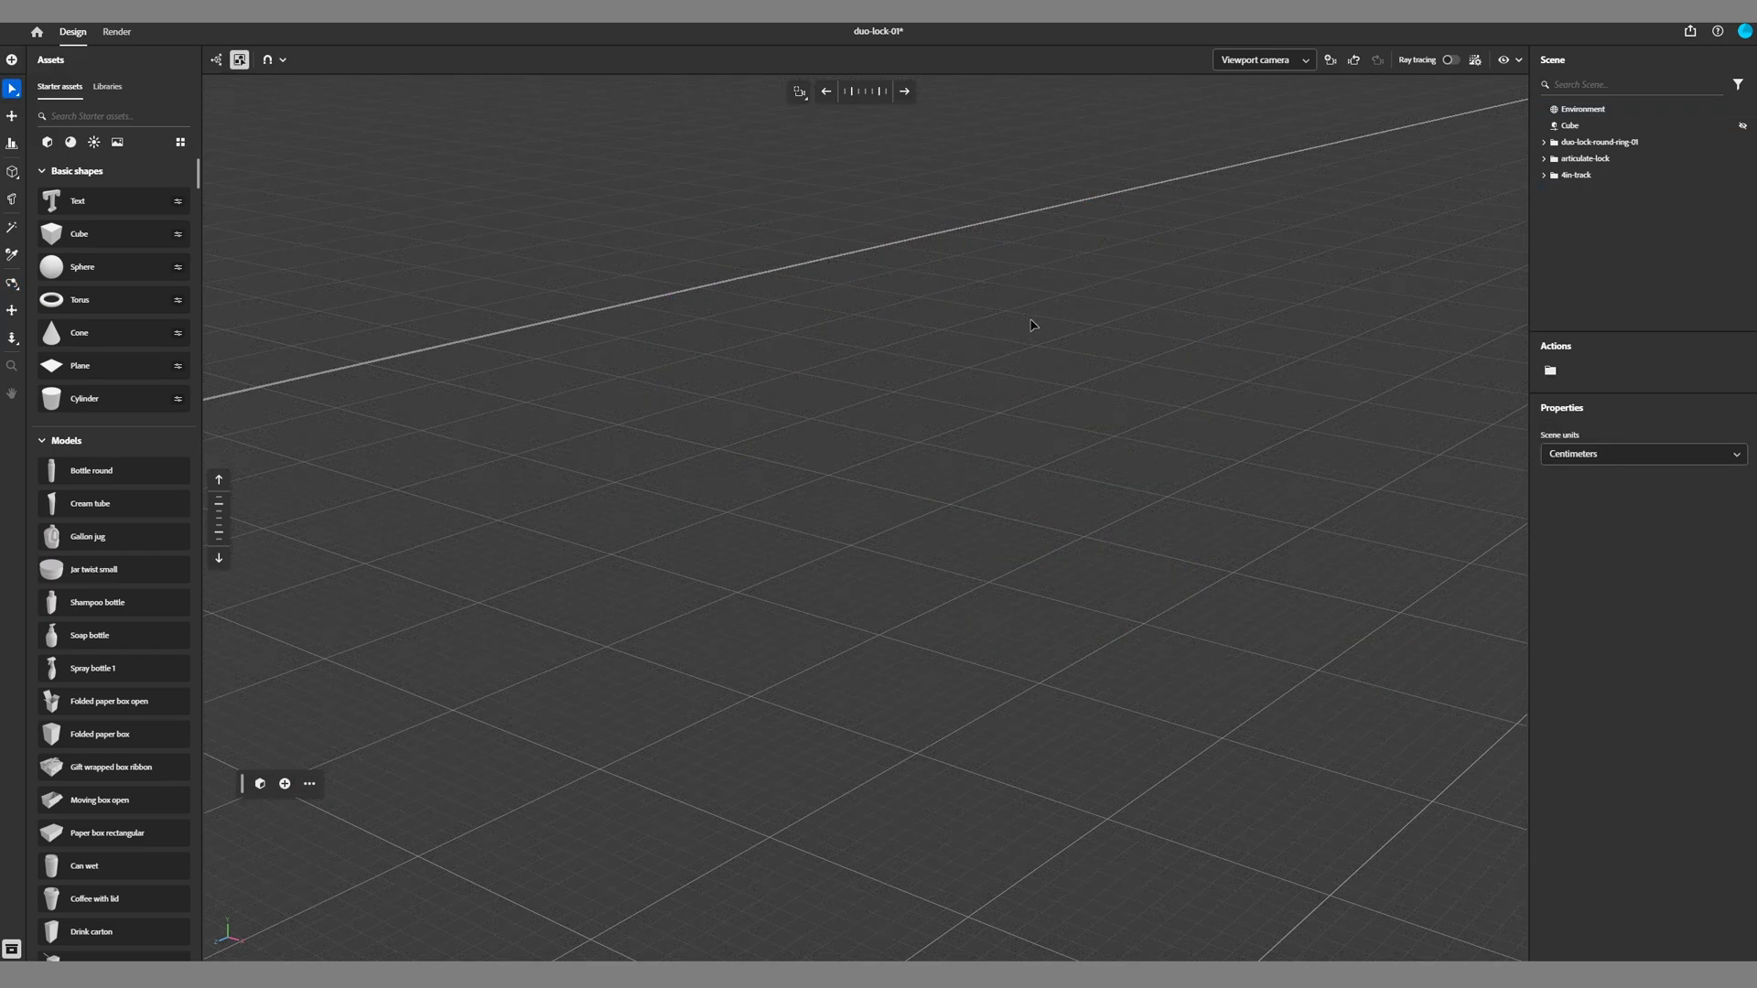
Step: Examine the finished duo-lock assembly beside the track, checking the round ring and the articulated lock as separate groups
key(1)
drag(977, 327, 1006, 296)
key(3)
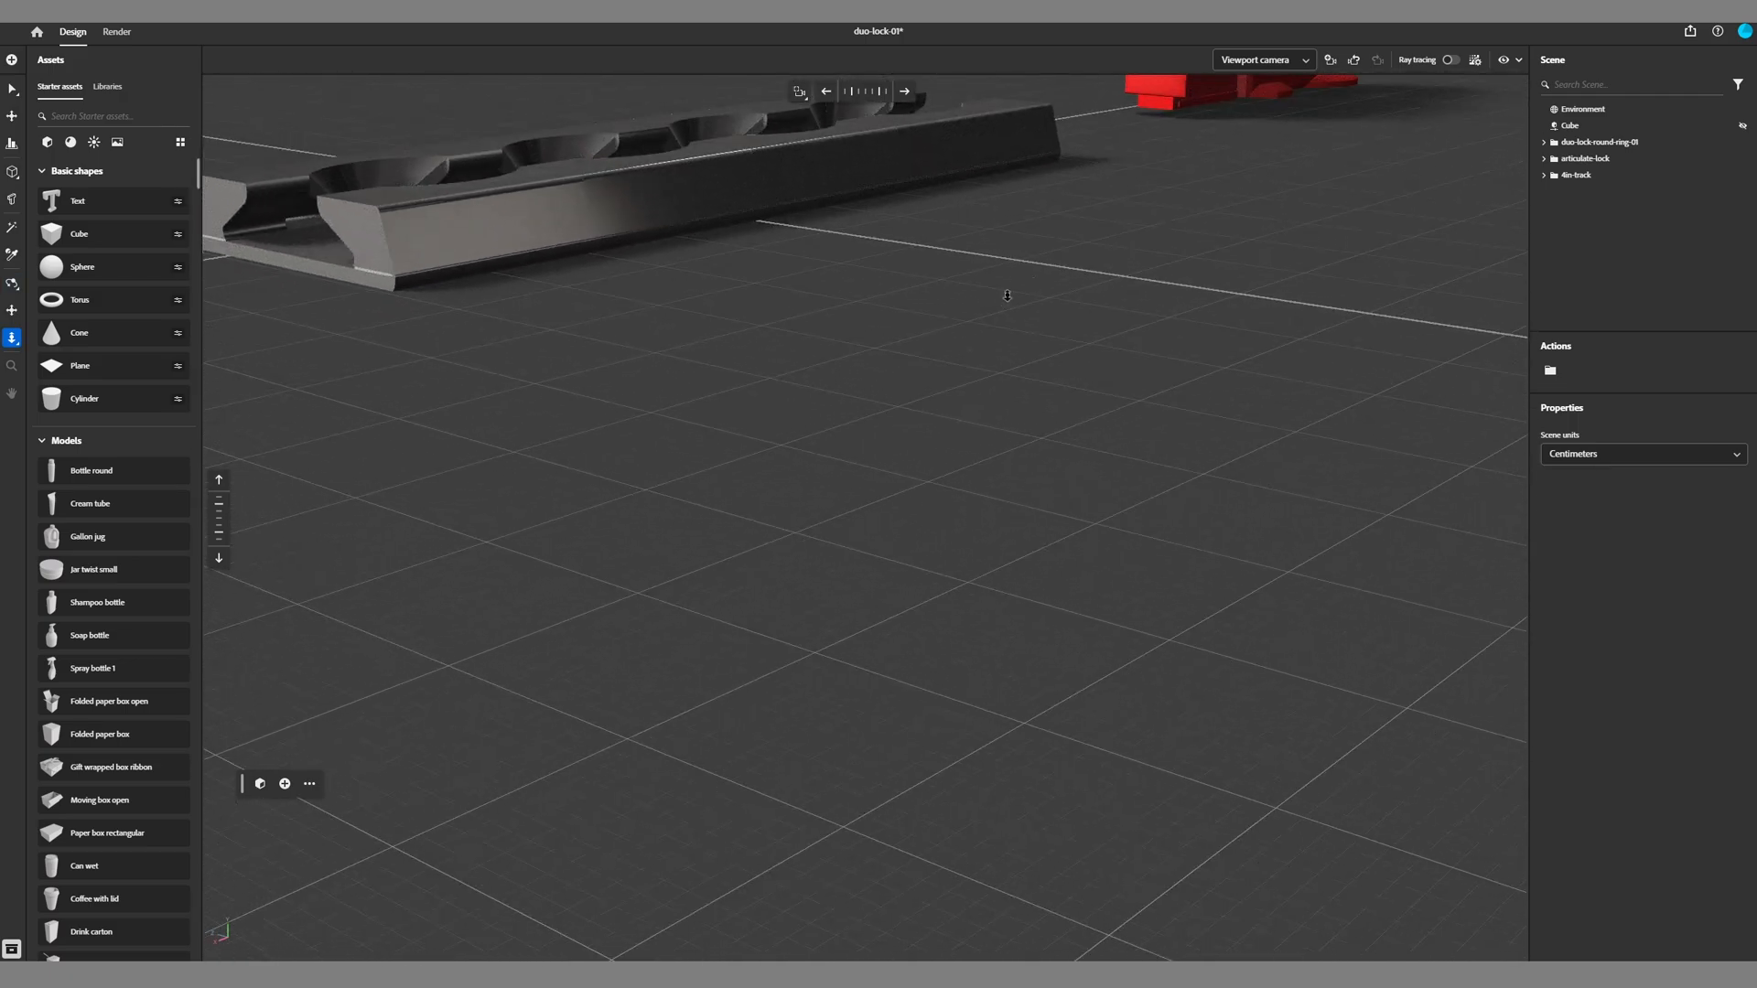
key(1)
drag(1127, 215, 1755, 348)
key(2)
drag(1194, 445, 1476, 511)
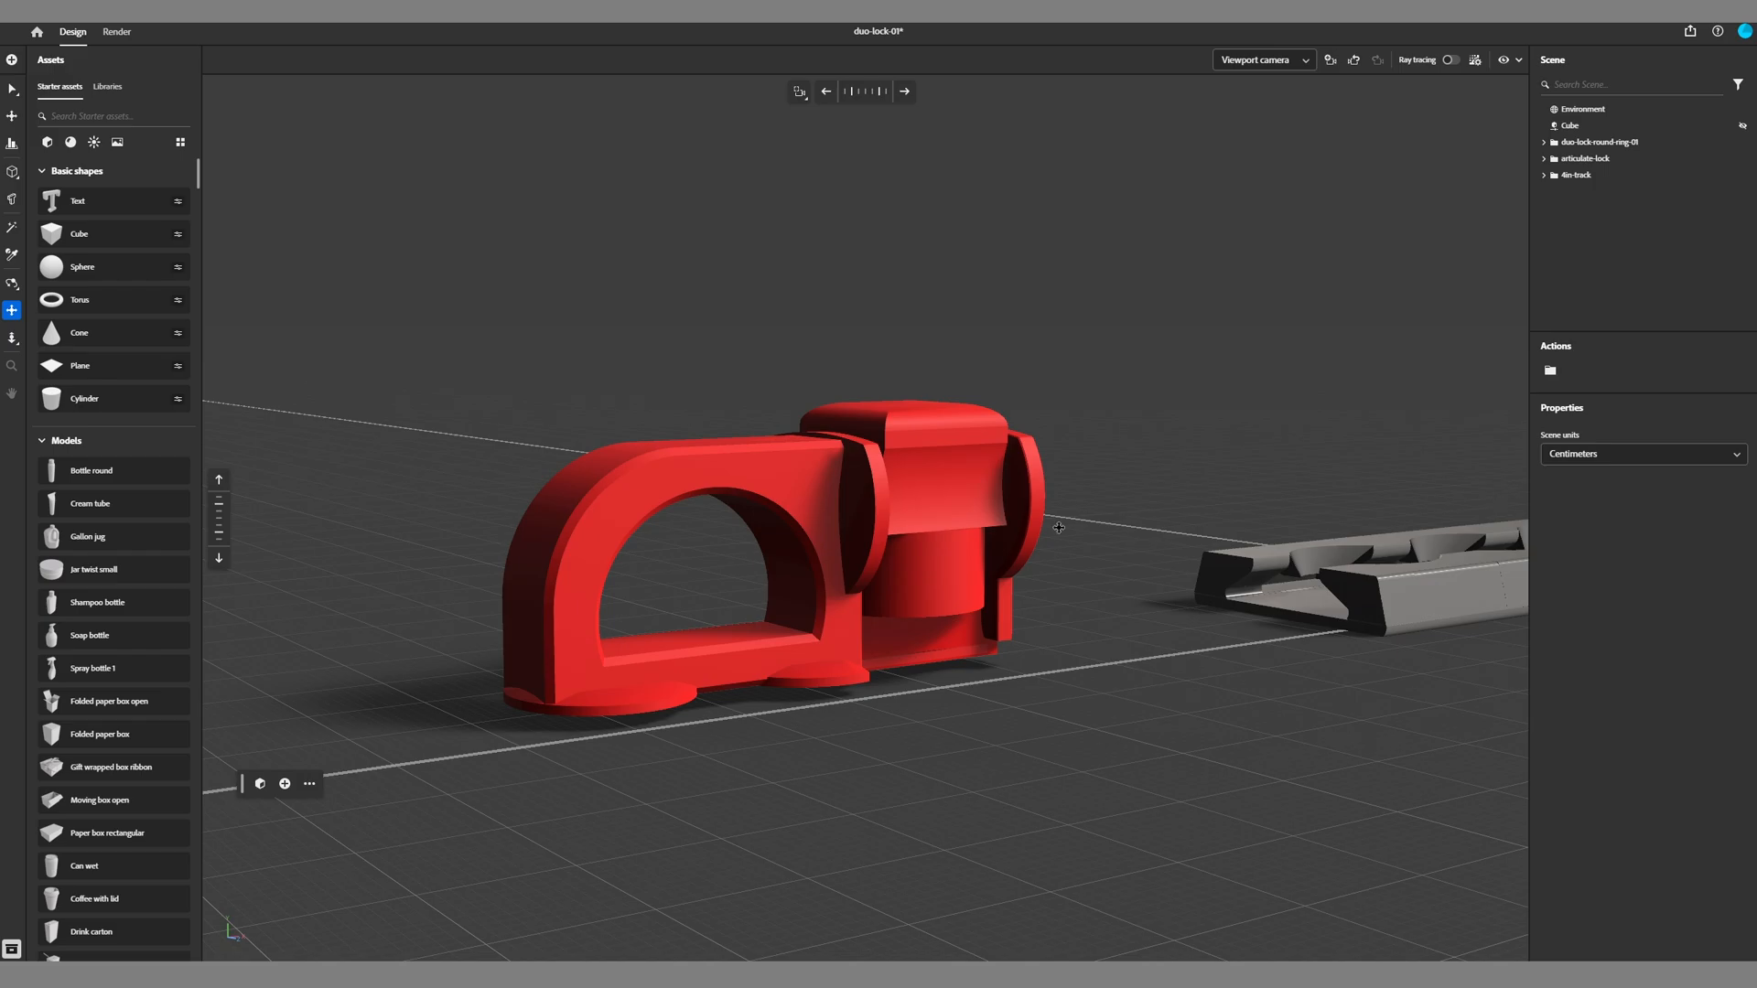
key(v)
click(690, 503)
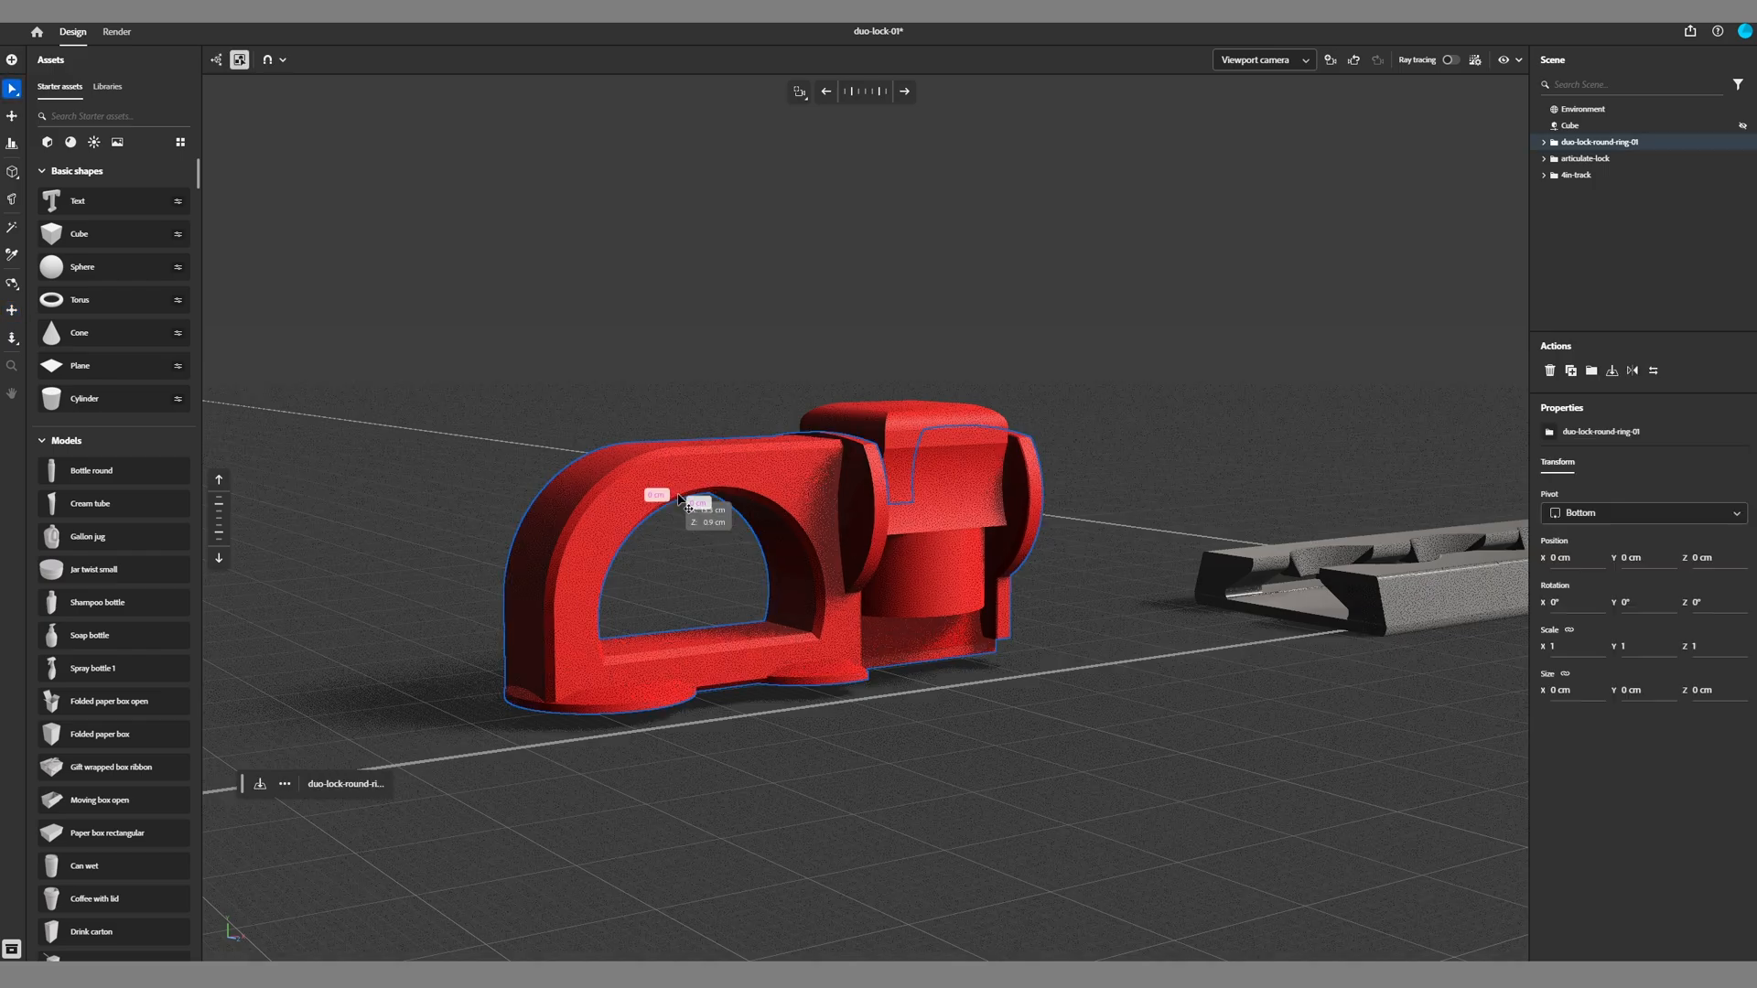
click(975, 448)
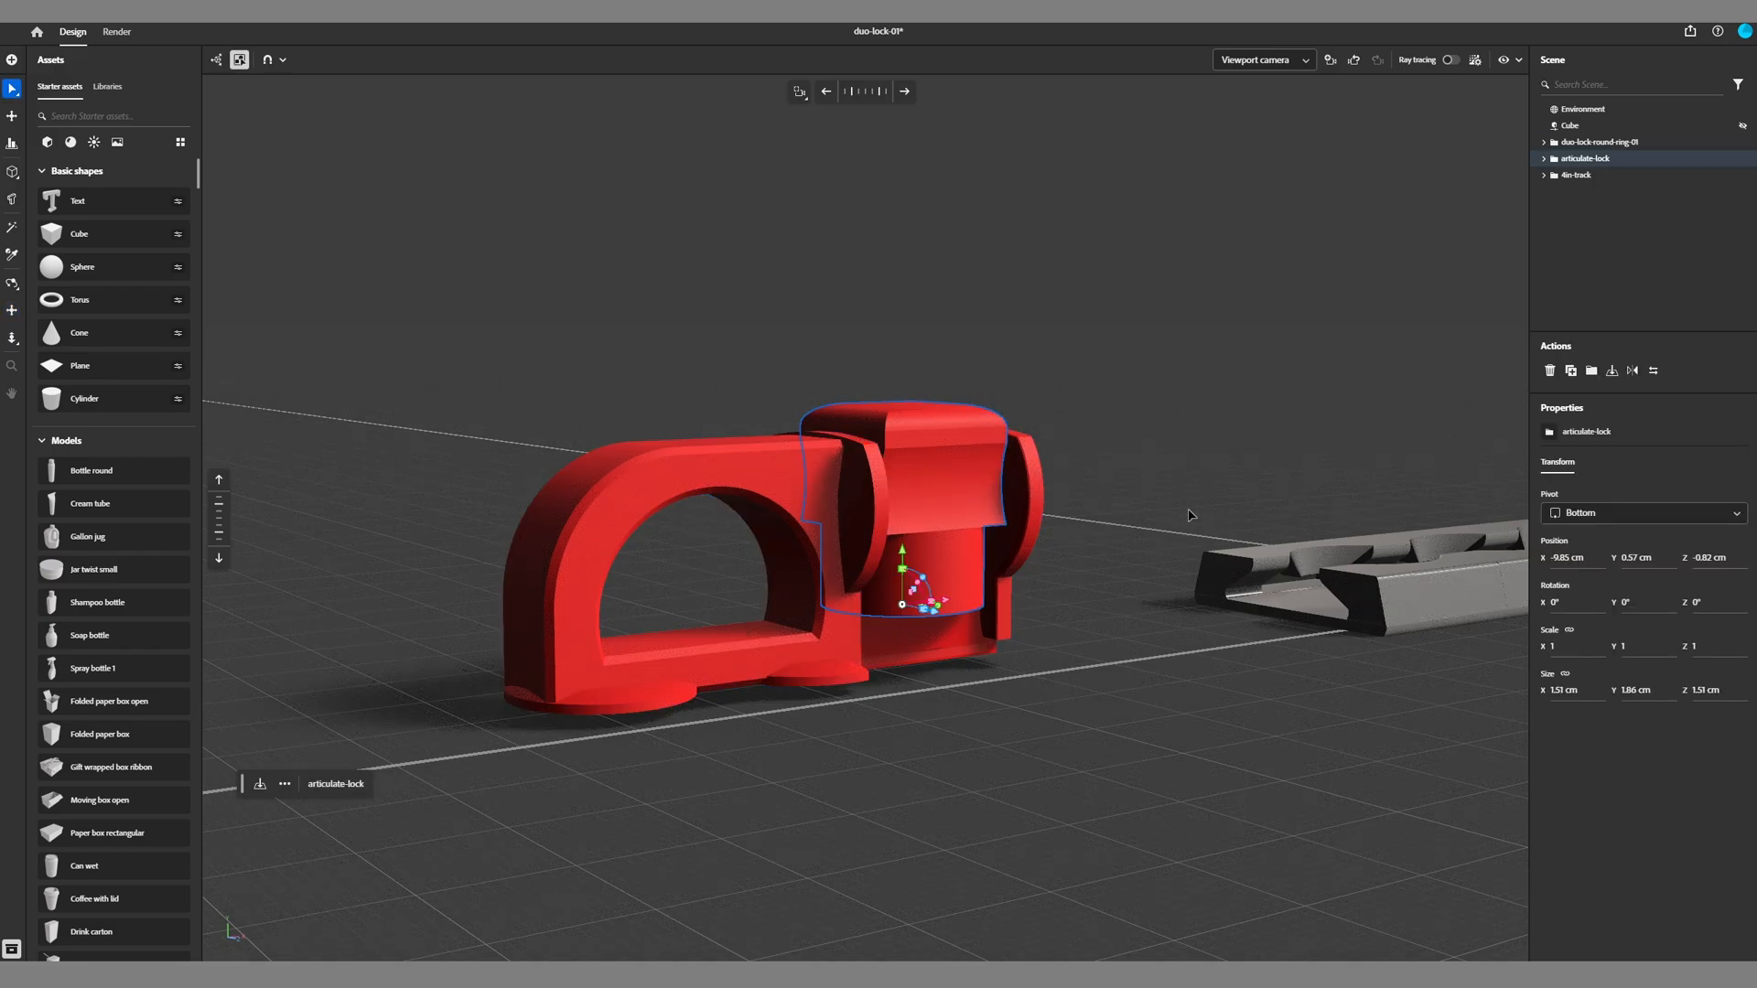
click(1087, 561)
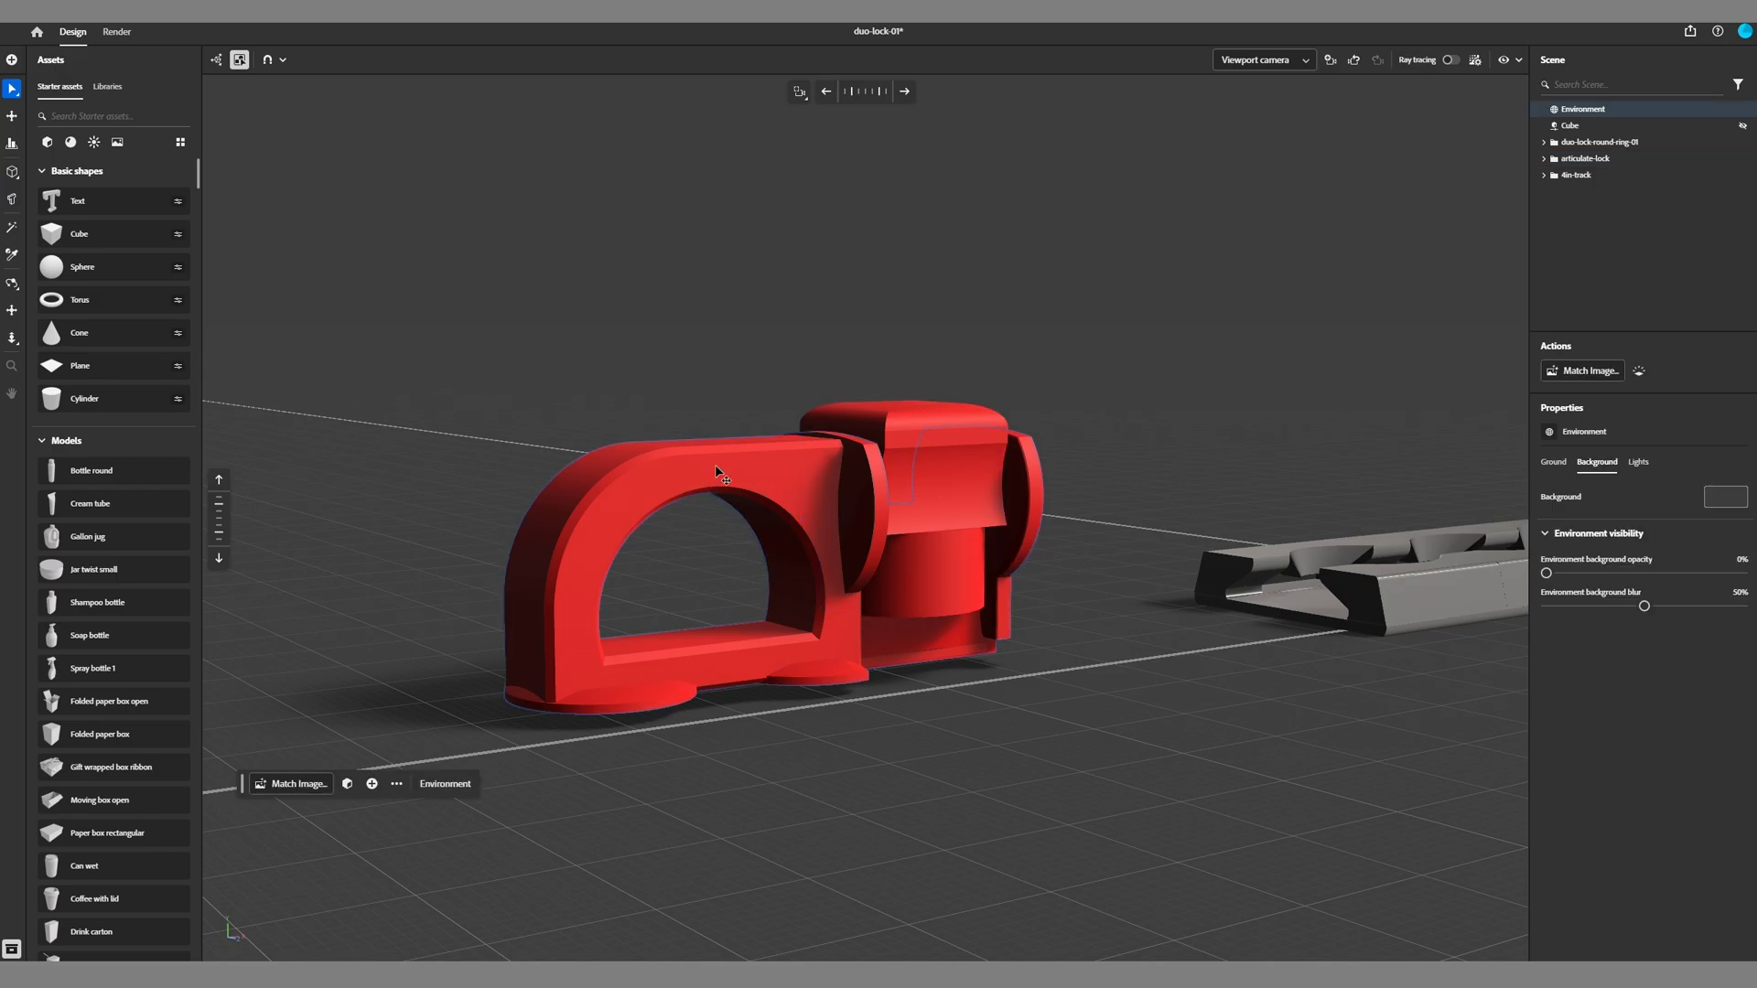
click(721, 474)
click(1139, 482)
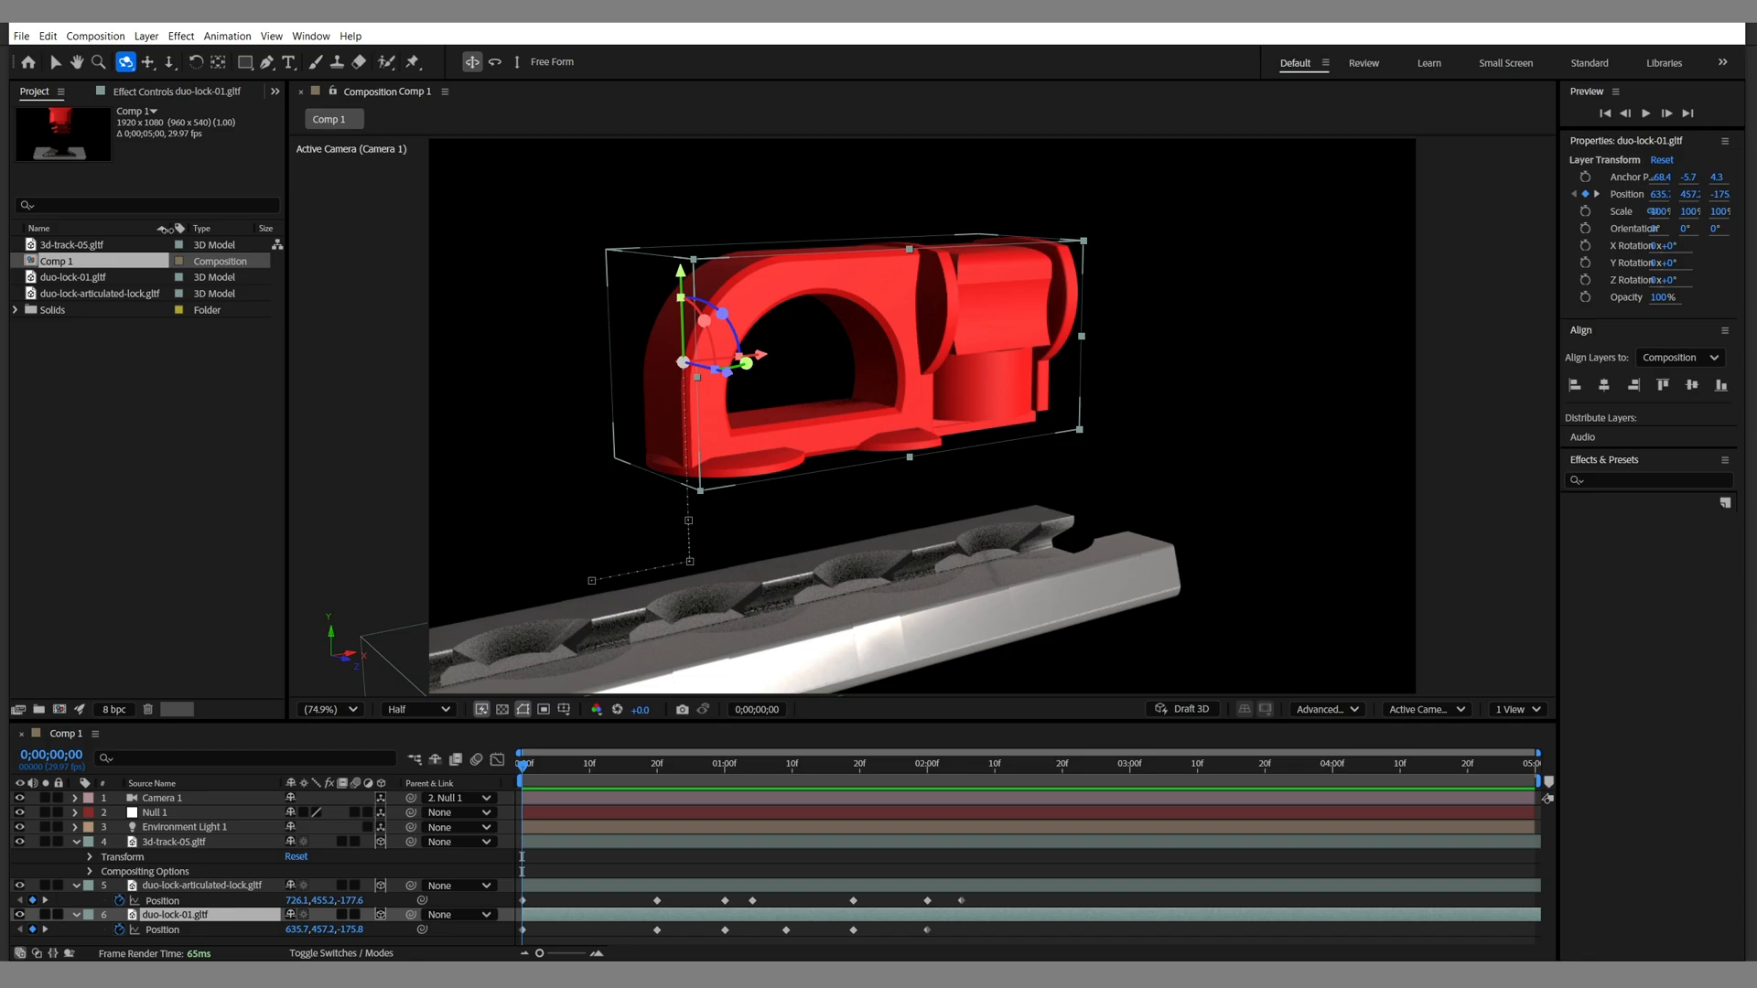
Step: In After Effects, scrub Comp 1's lock animation to 0;00;02;12, return to the start and play the preview
key(v)
click(389, 465)
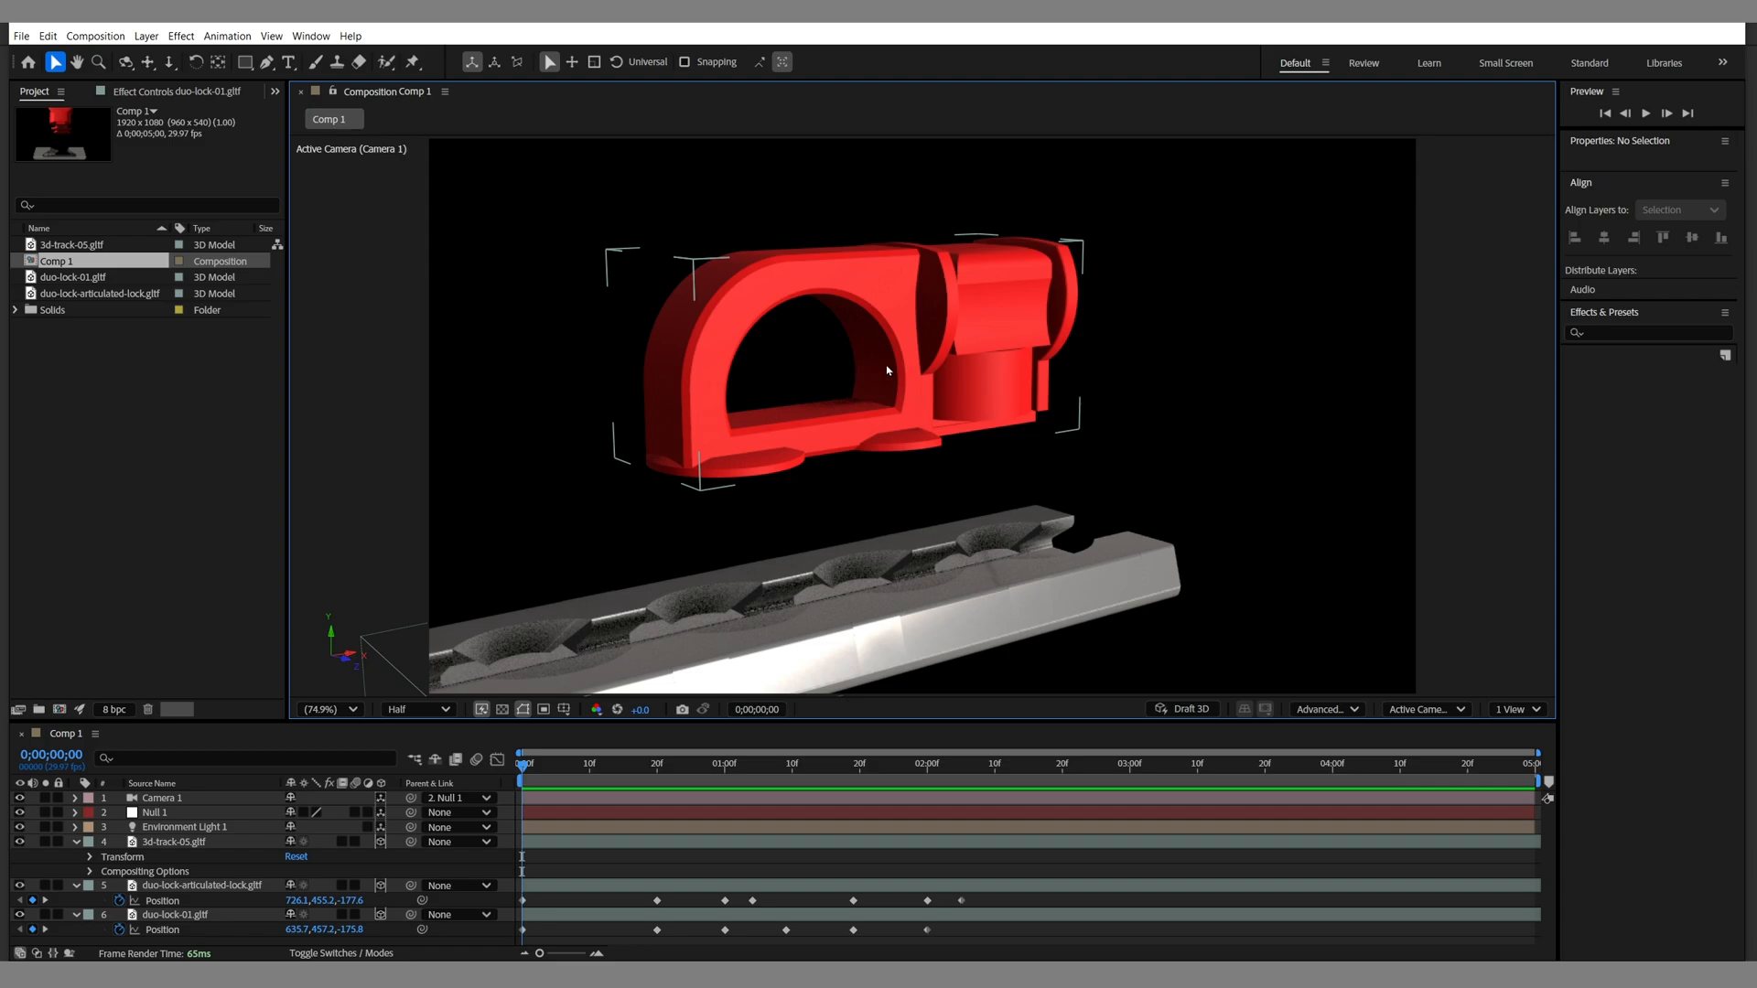
click(522, 771)
drag(527, 773, 1012, 759)
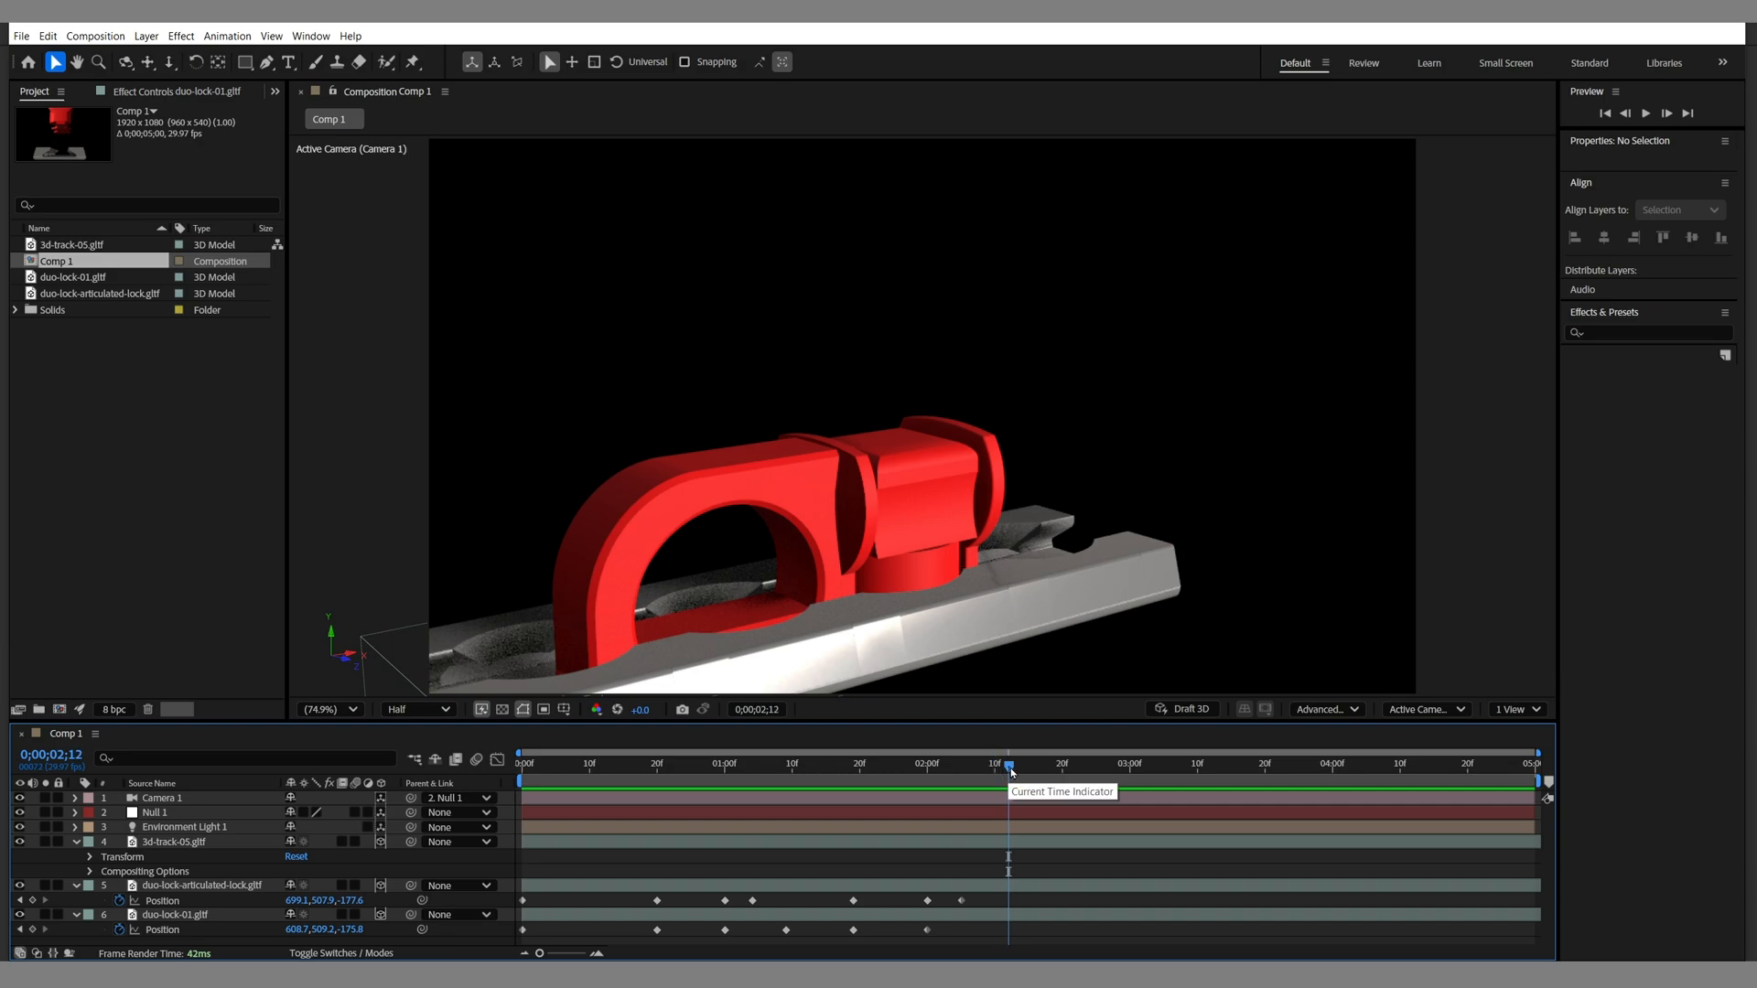
key(Home)
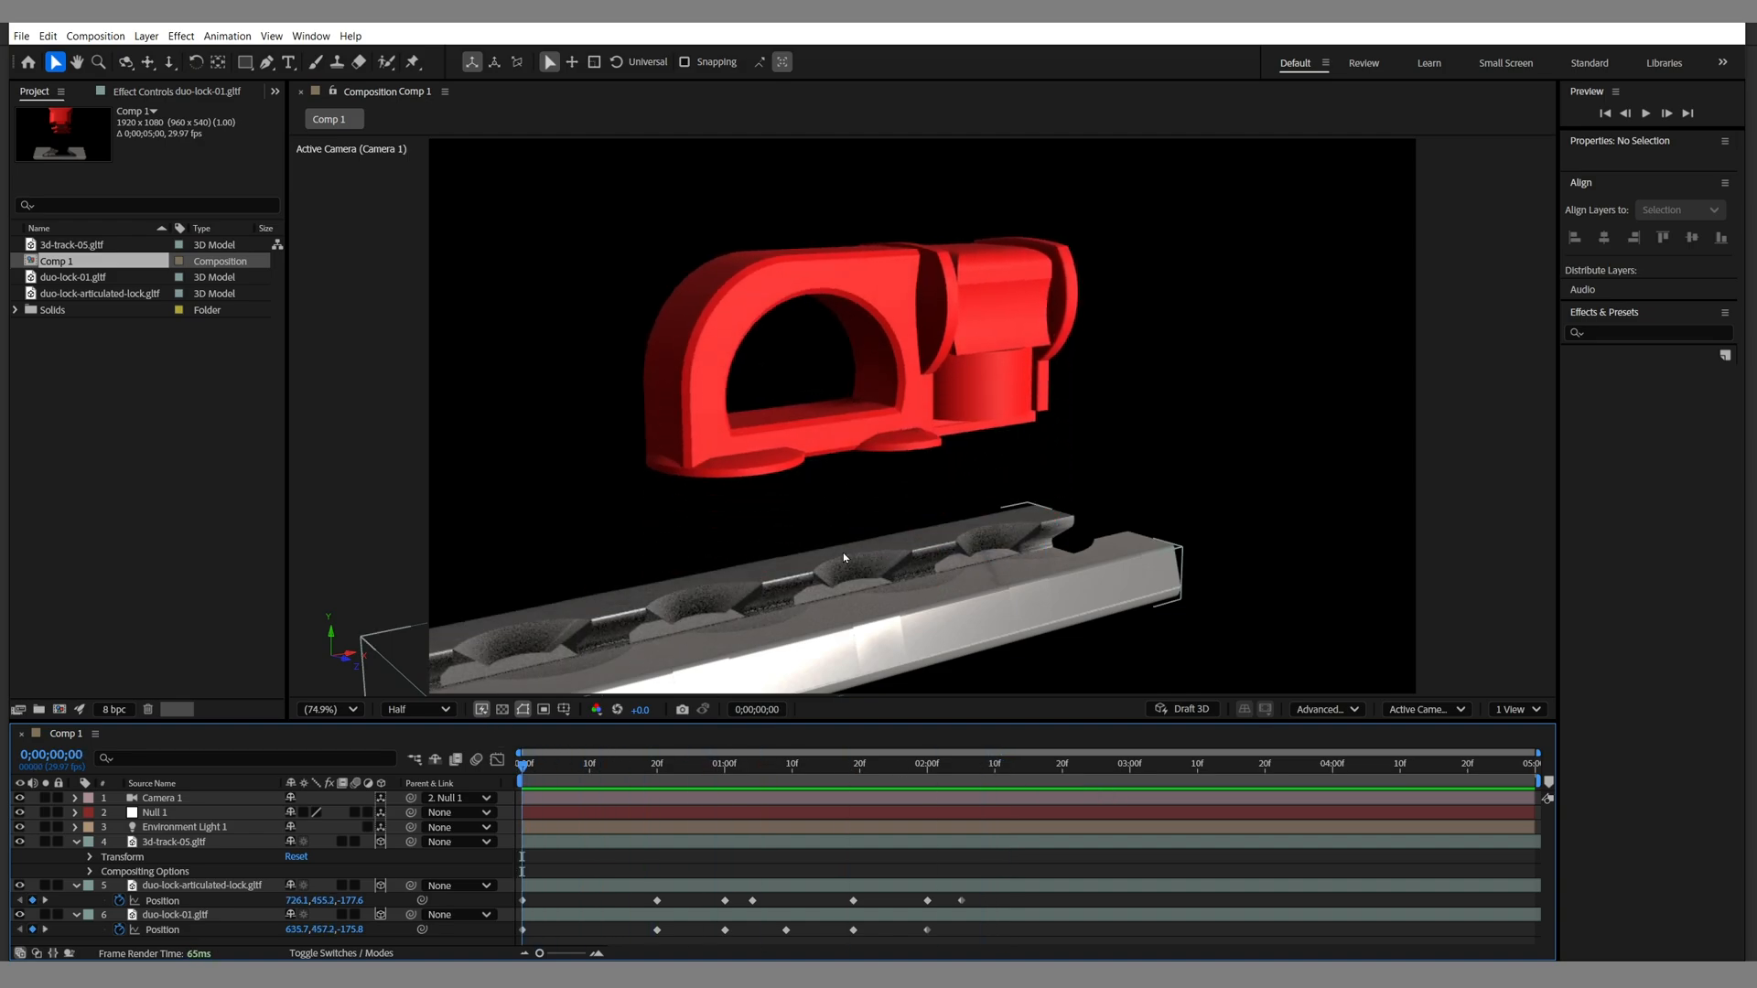
click(1646, 115)
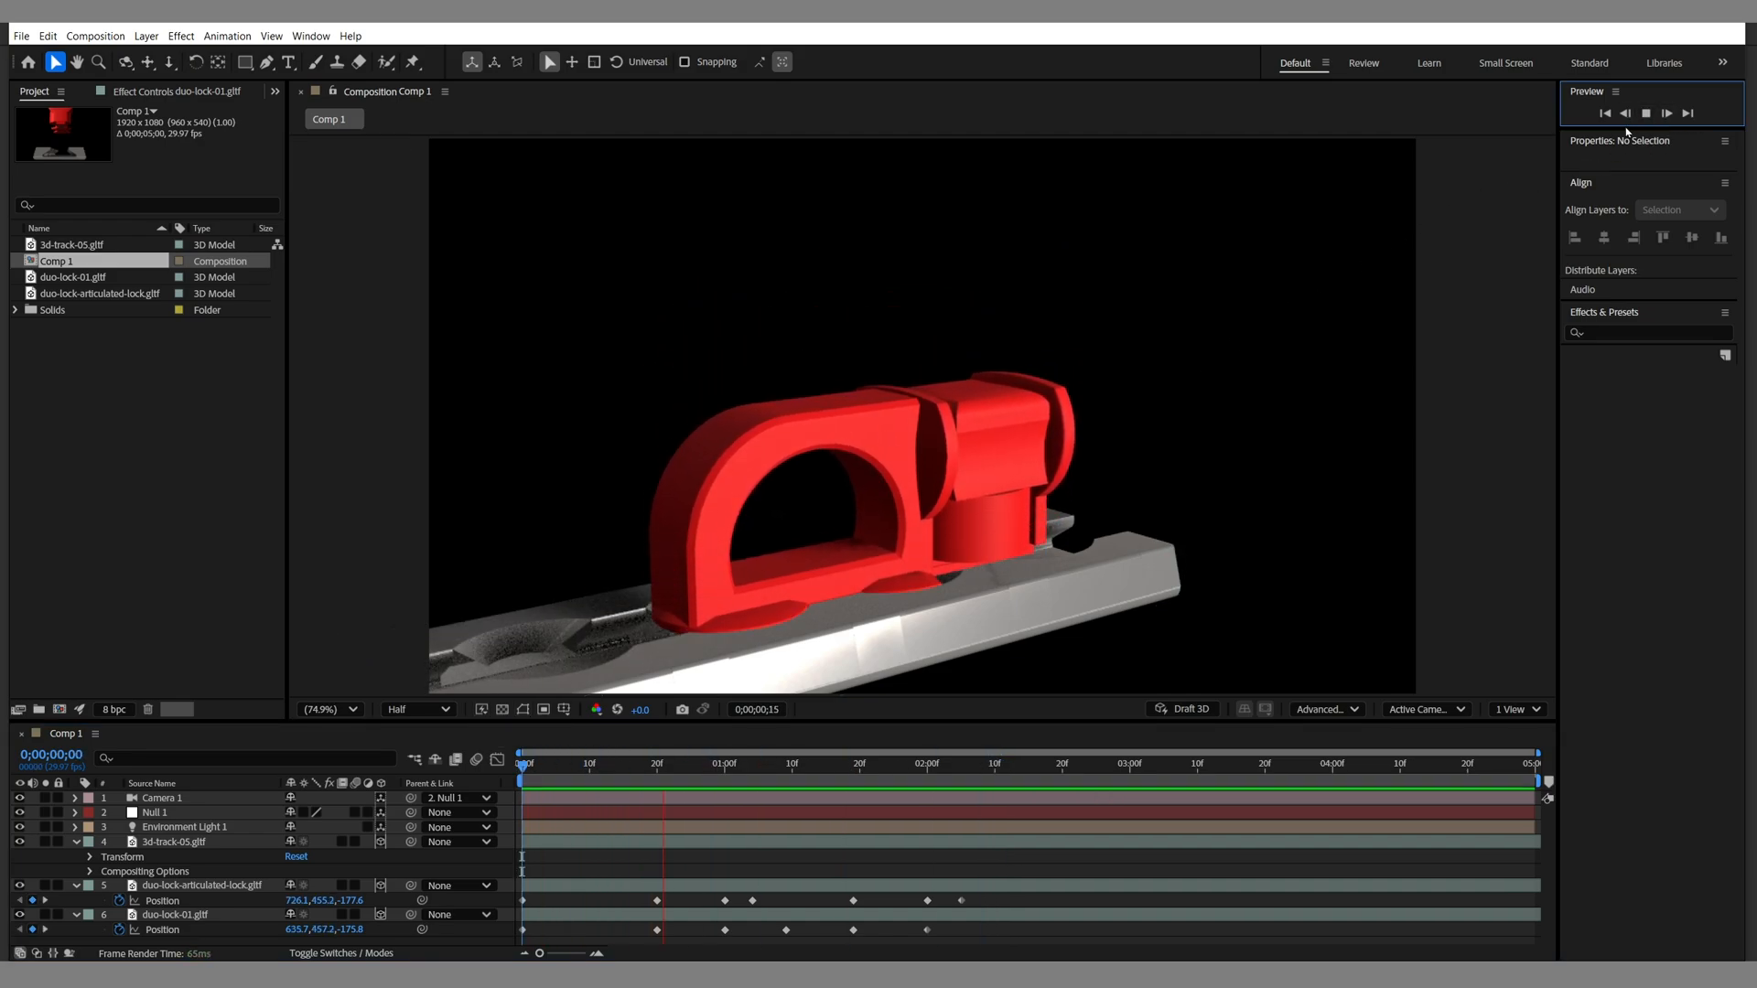